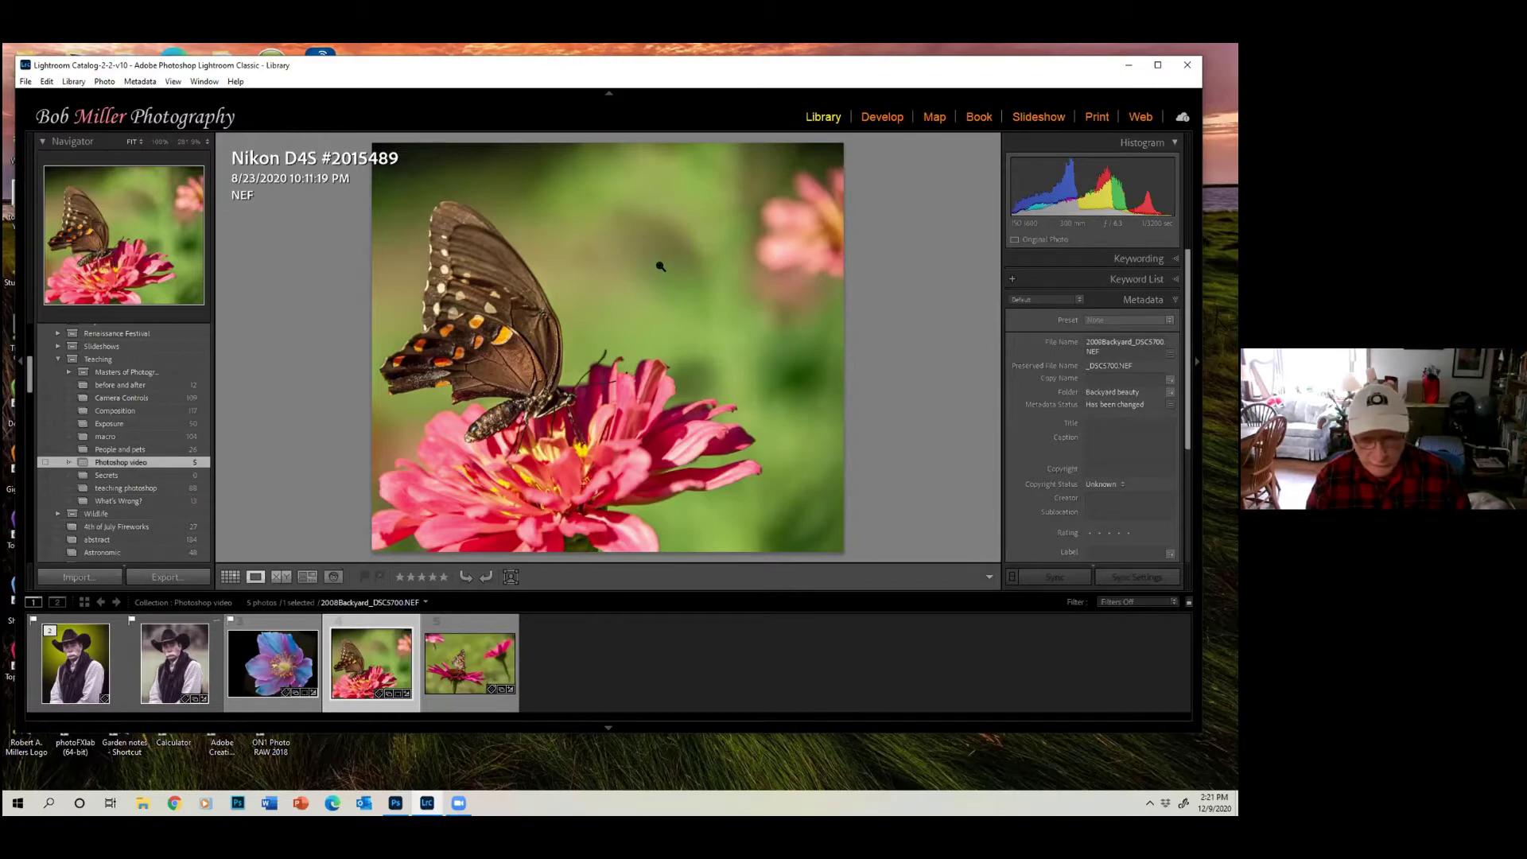
Open the displayed photo of the dark butterfly on the pink flower in Adobe Photoshop 2021 for editing
right_click(660, 267)
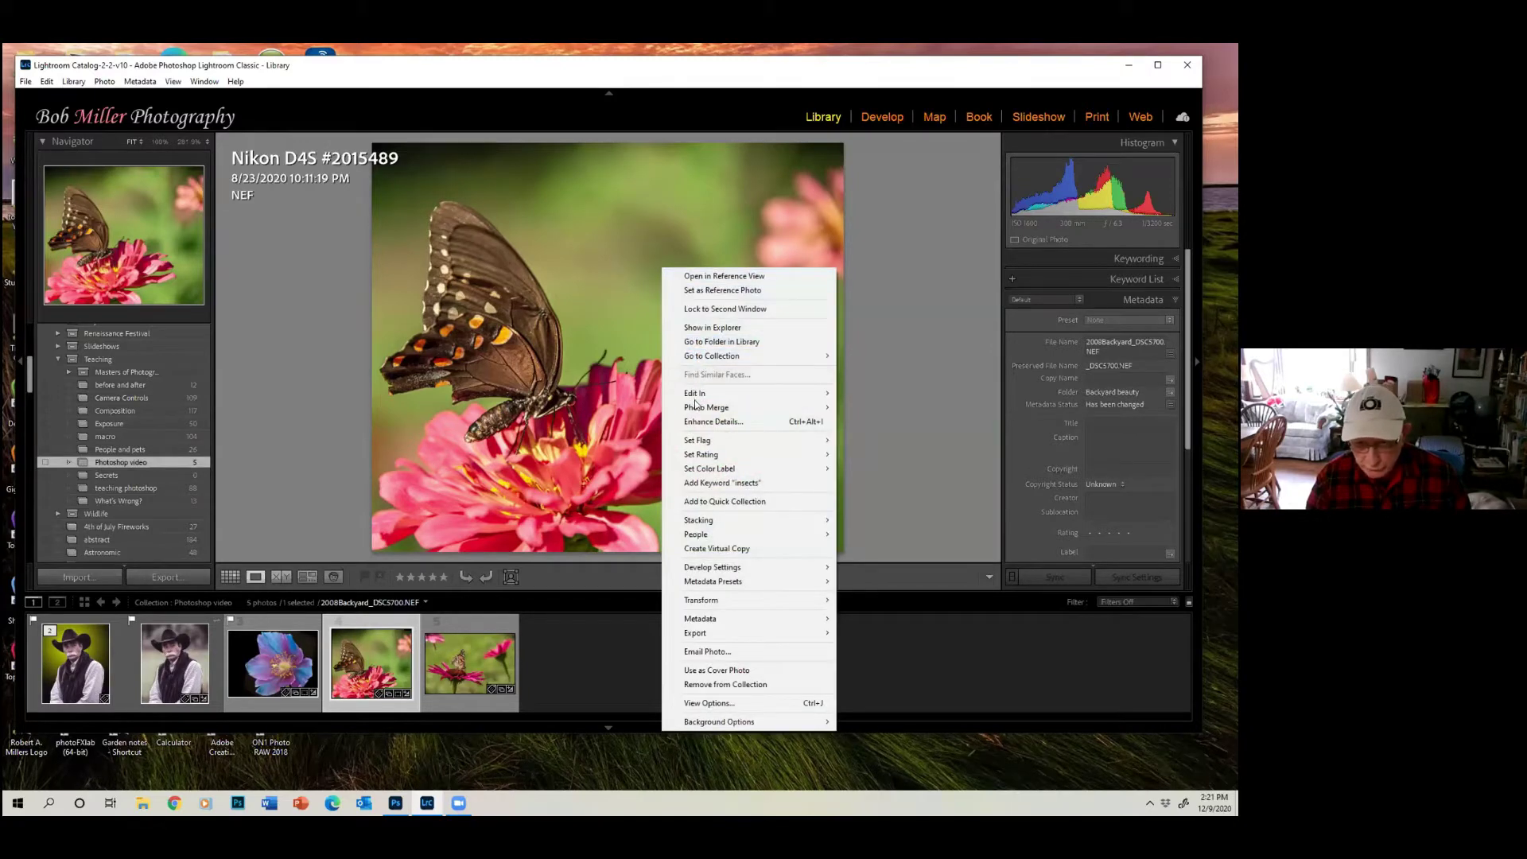
mouse_move(708, 394)
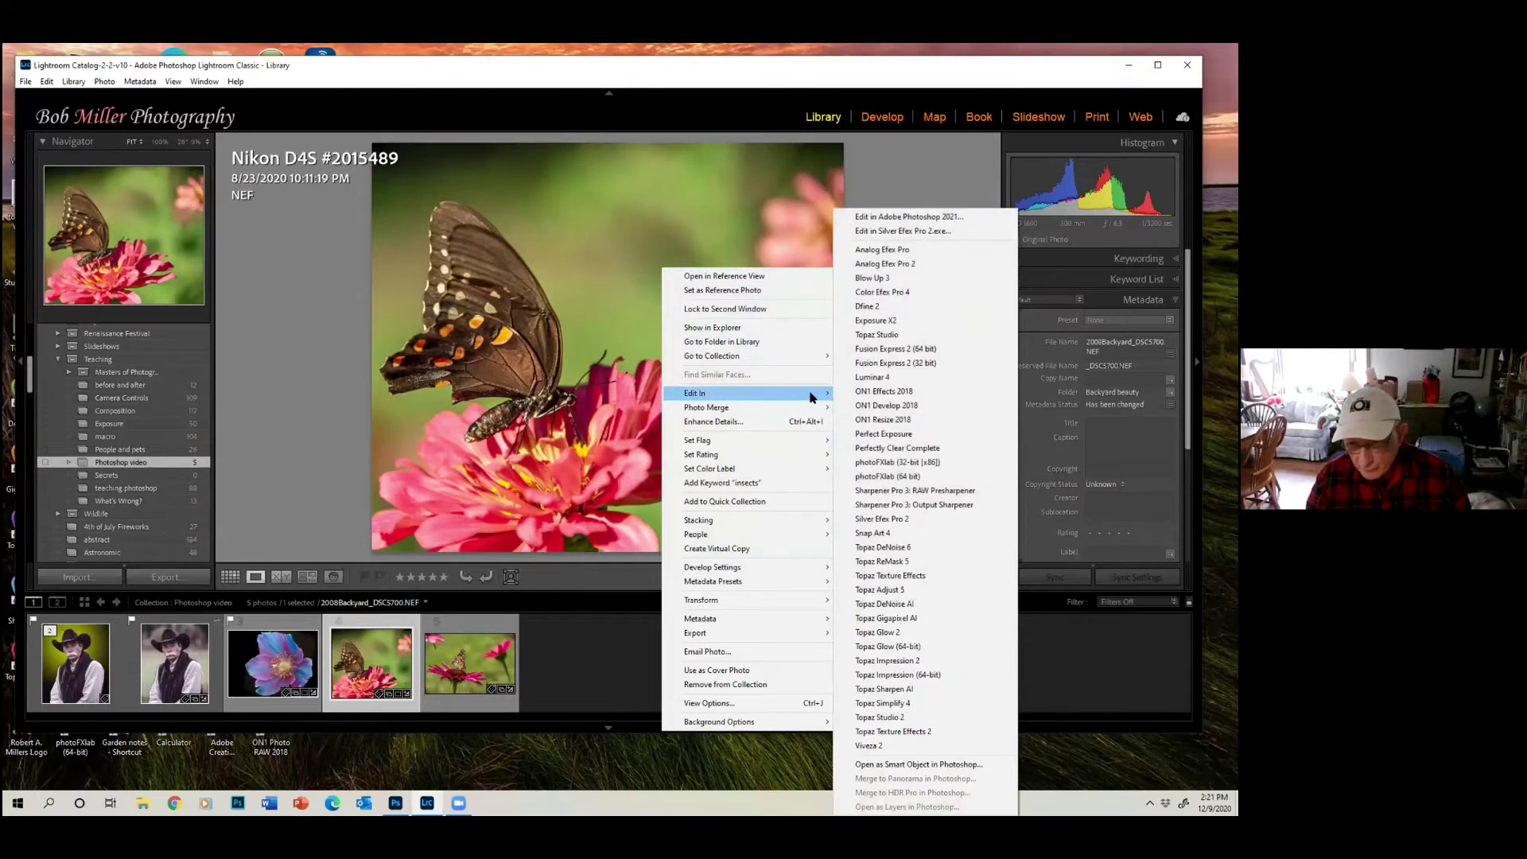
click(921, 217)
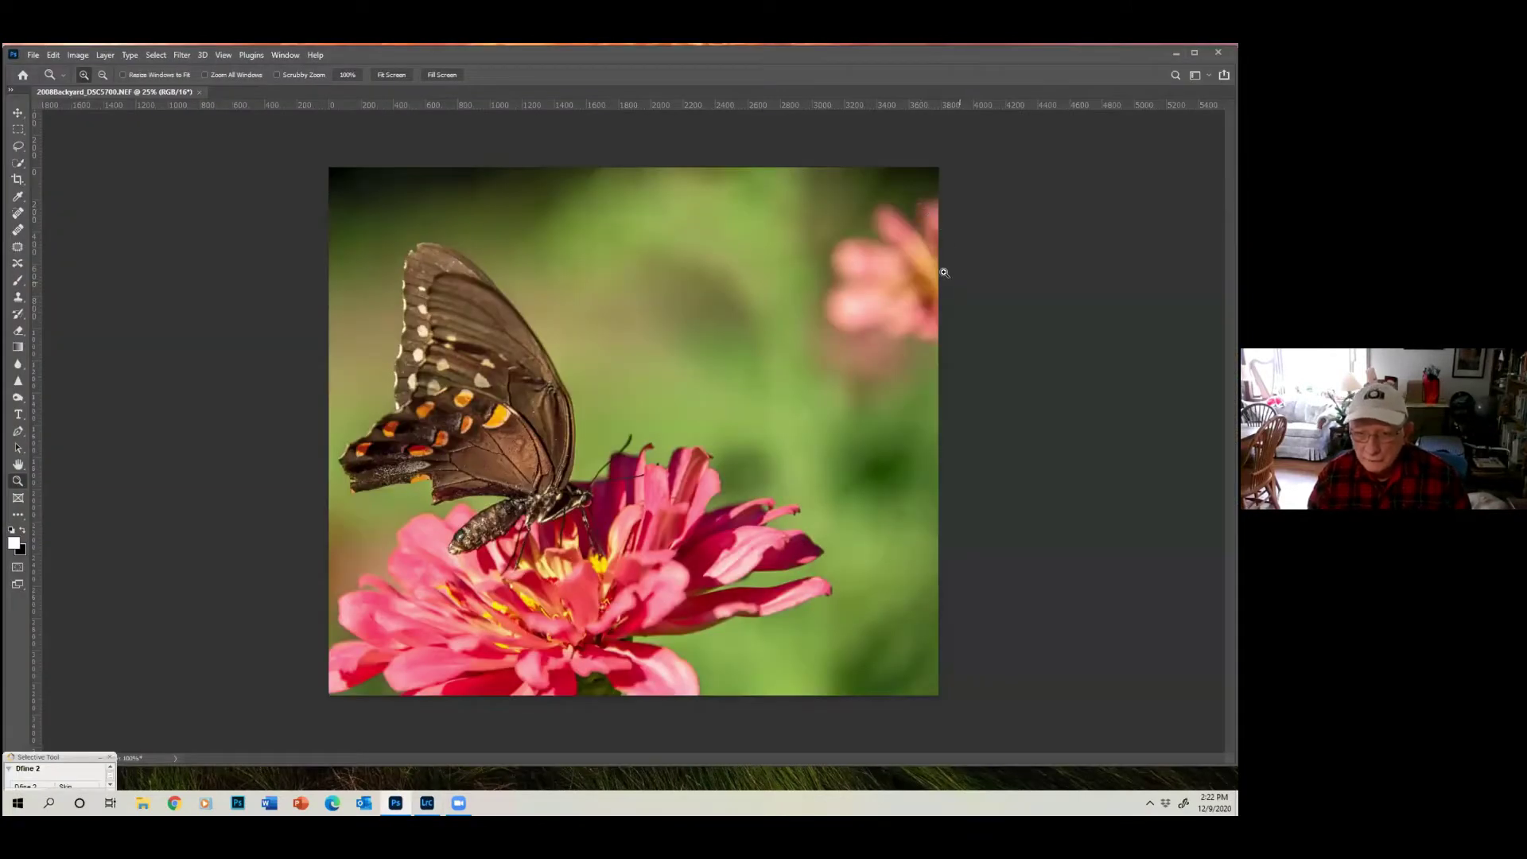
Show the Layers panel and duplicate the Background layer
click(284, 56)
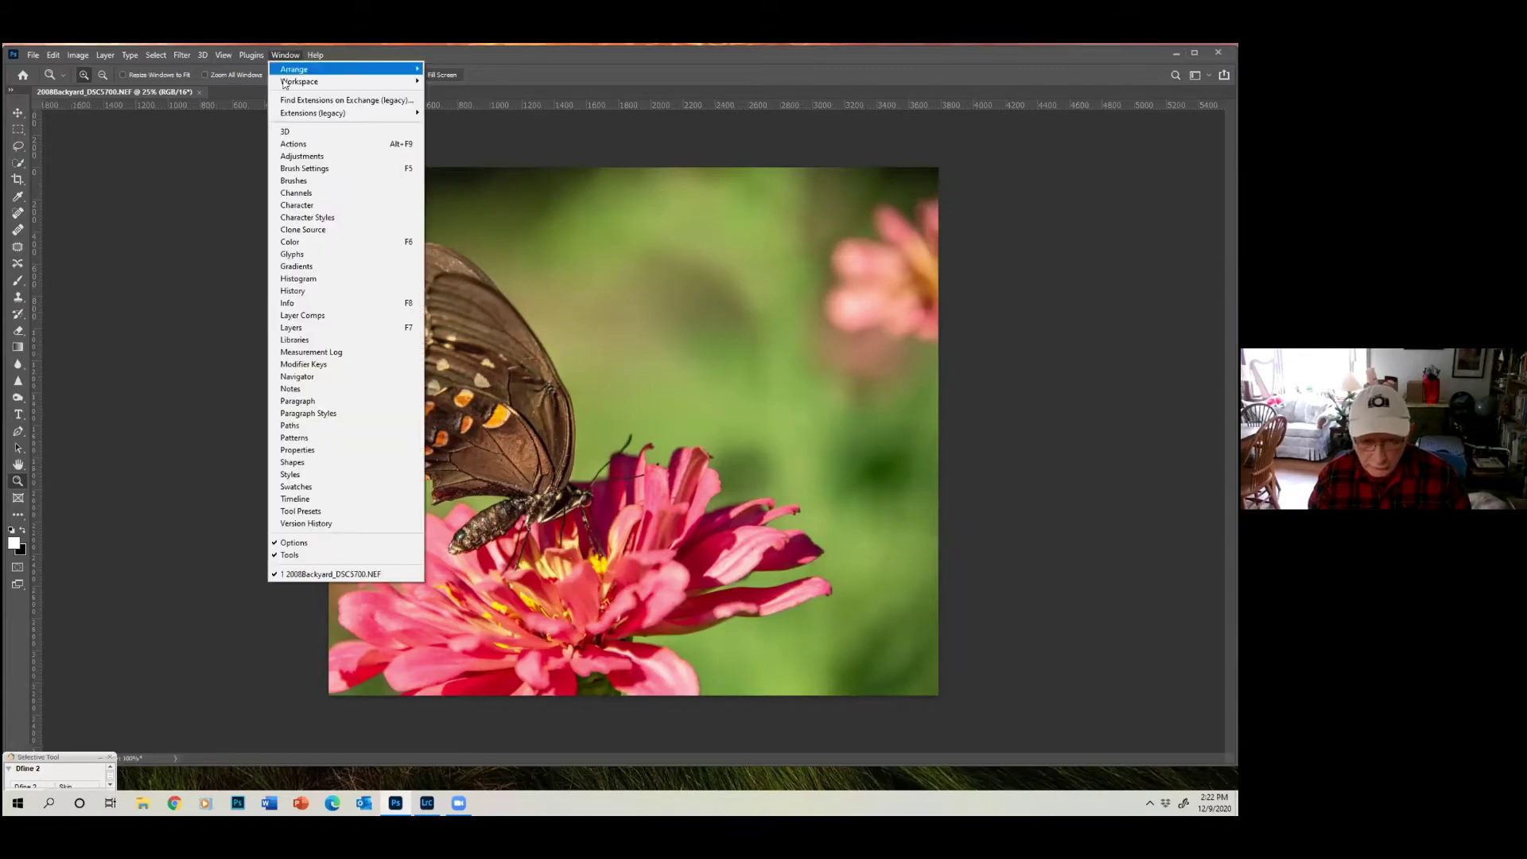
click(290, 328)
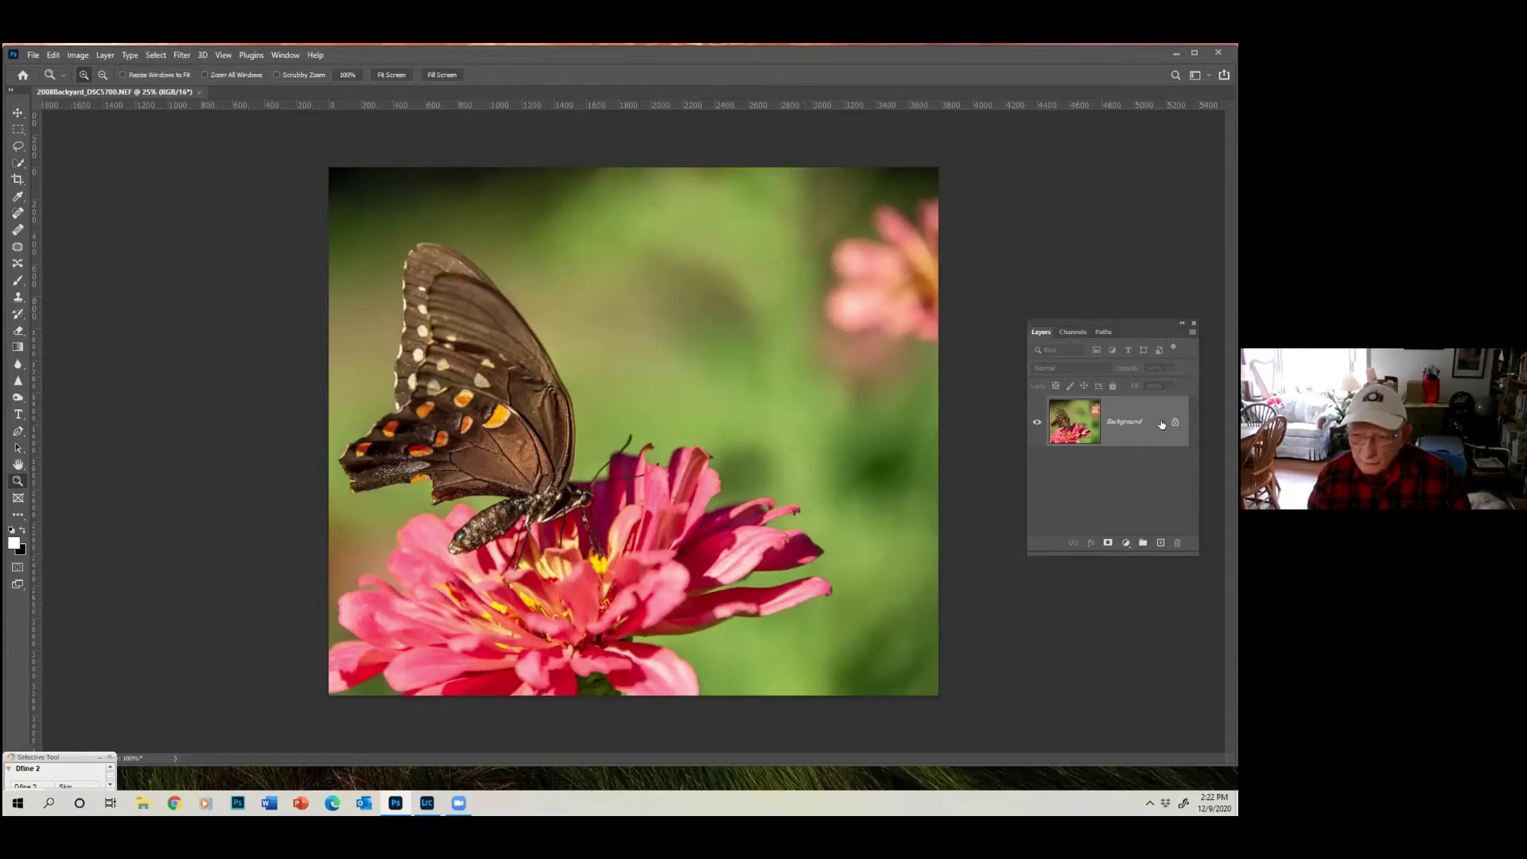
drag(1159, 423, 1160, 541)
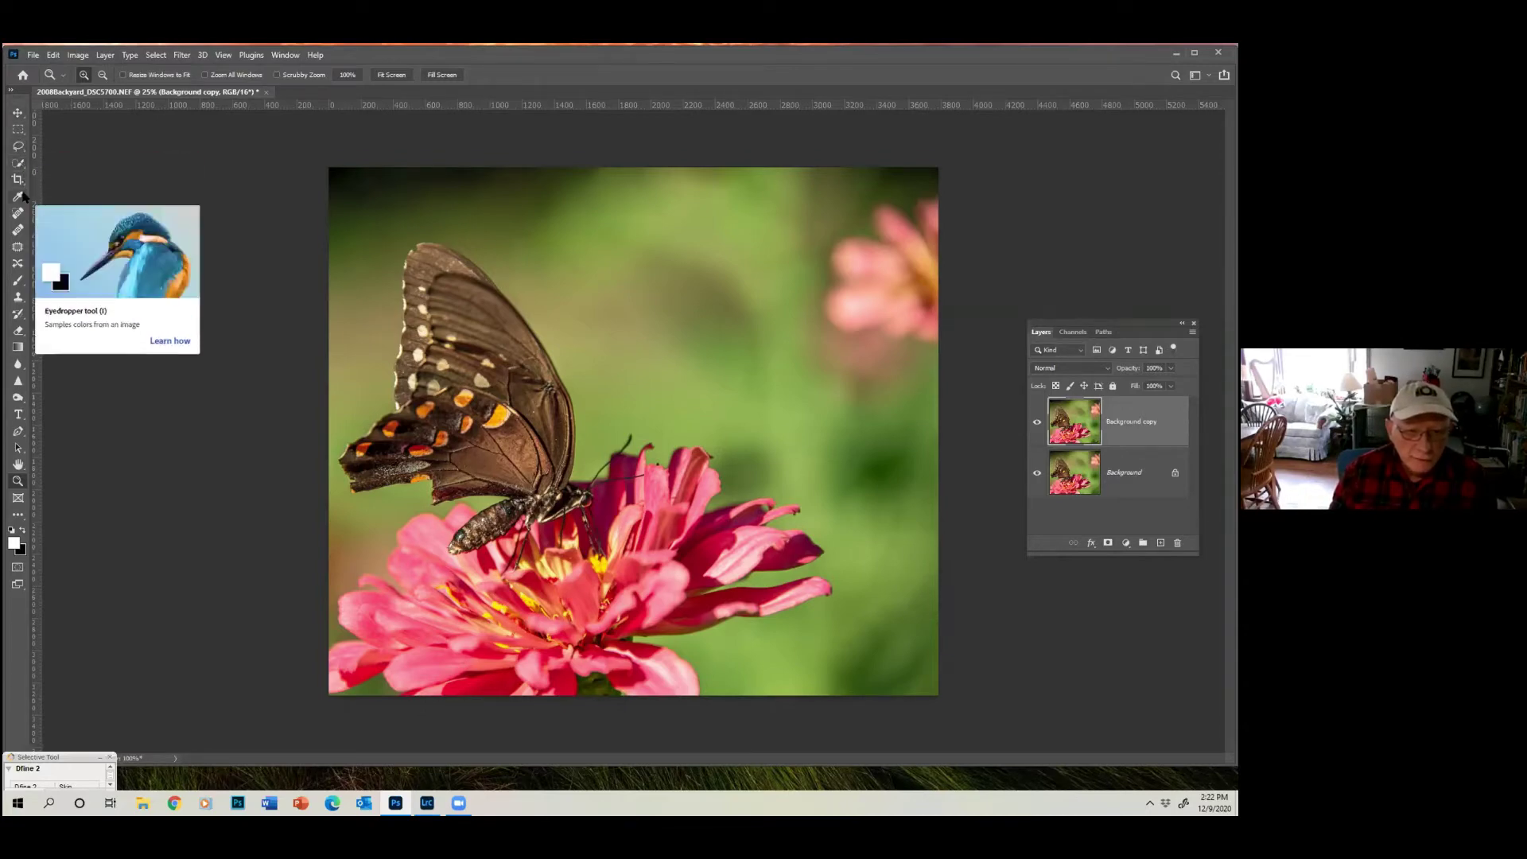
Try to replace the blurred pink flower near the photo's upper-right edge with green background from beside it using the Patch tool
click(18, 249)
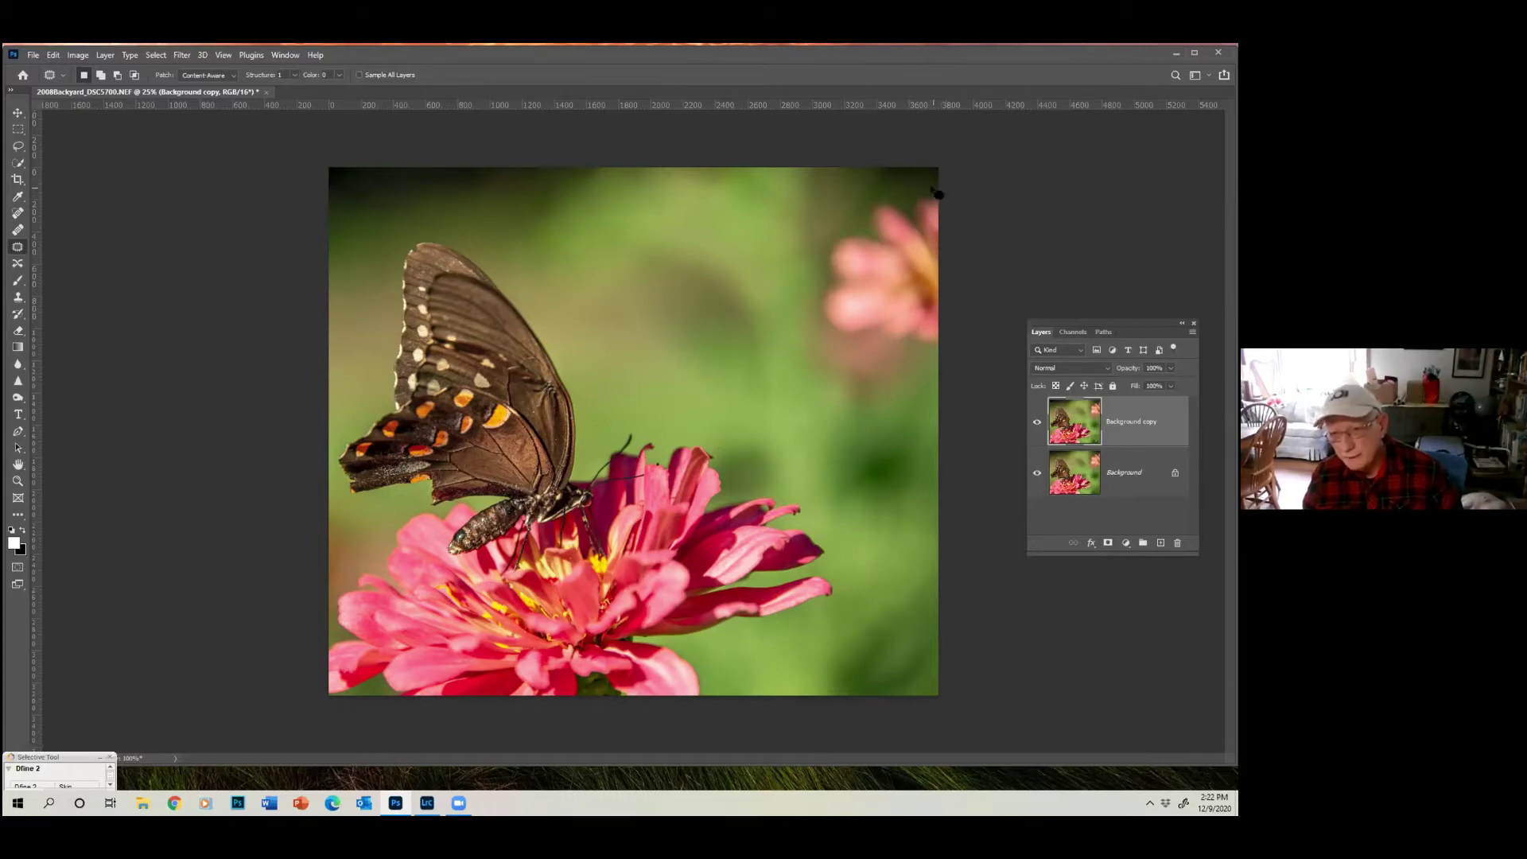
mouse_move(916, 189)
mouse_down()
mouse_move(824, 216)
mouse_move(800, 283)
mouse_up()
mouse_move(830, 359)
mouse_down()
mouse_move(910, 366)
mouse_move(935, 351)
mouse_move(947, 197)
mouse_up()
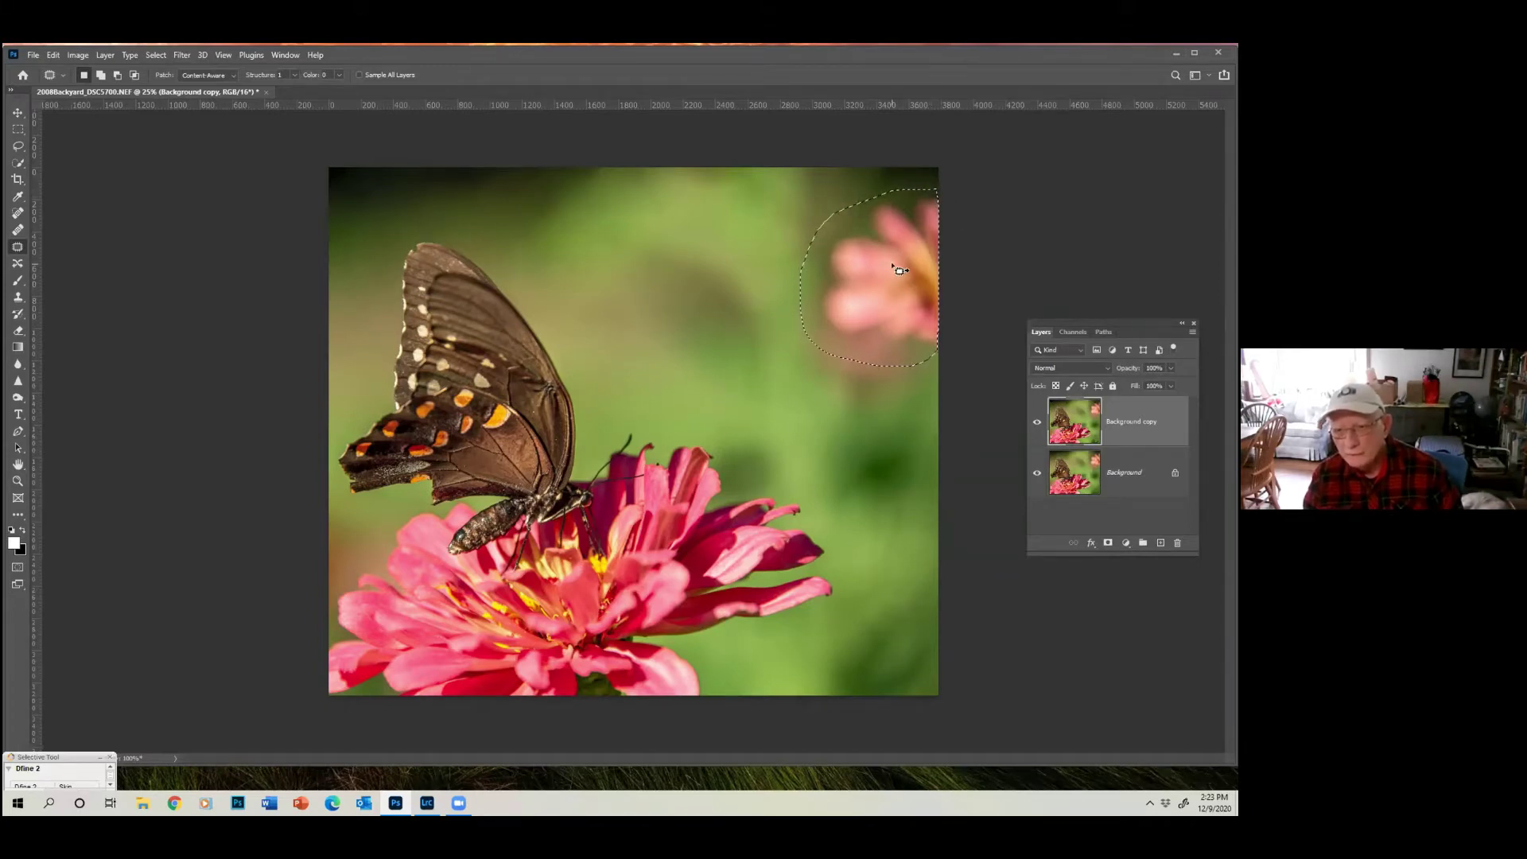
drag(894, 265, 714, 282)
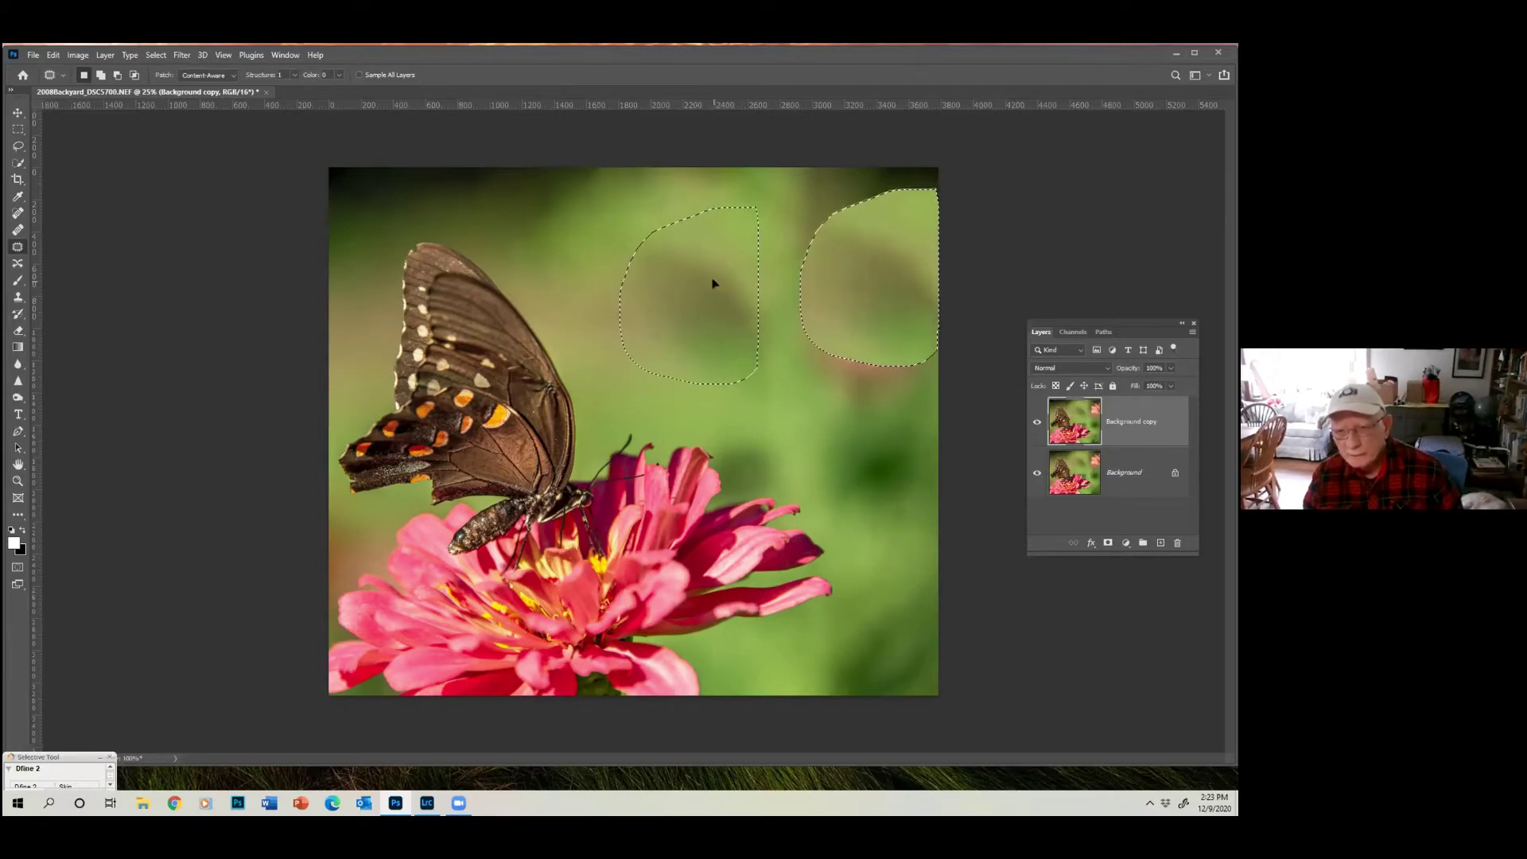
drag(713, 283, 713, 284)
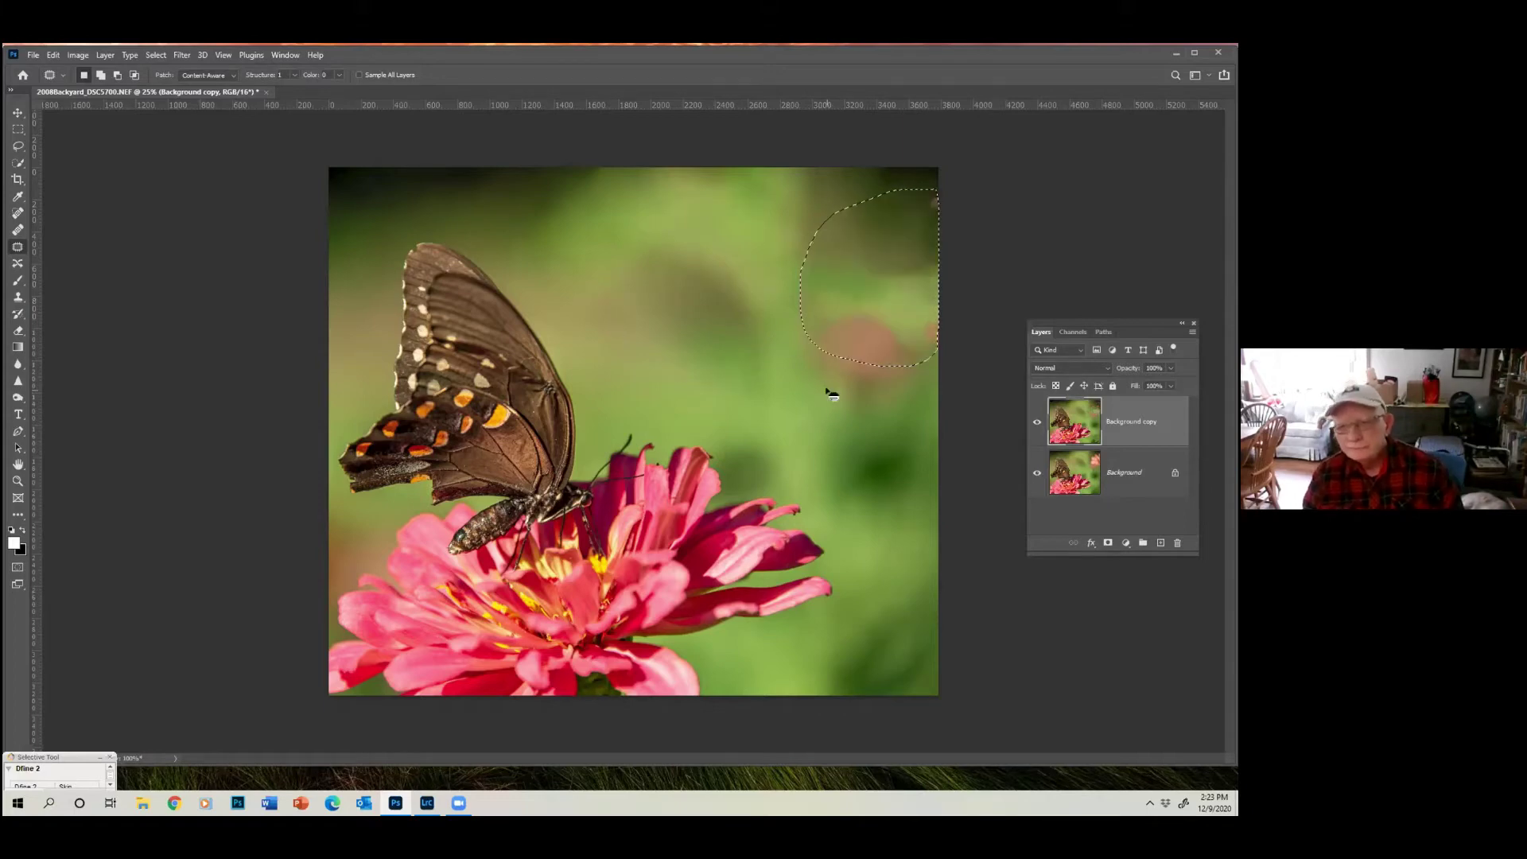
click(791, 412)
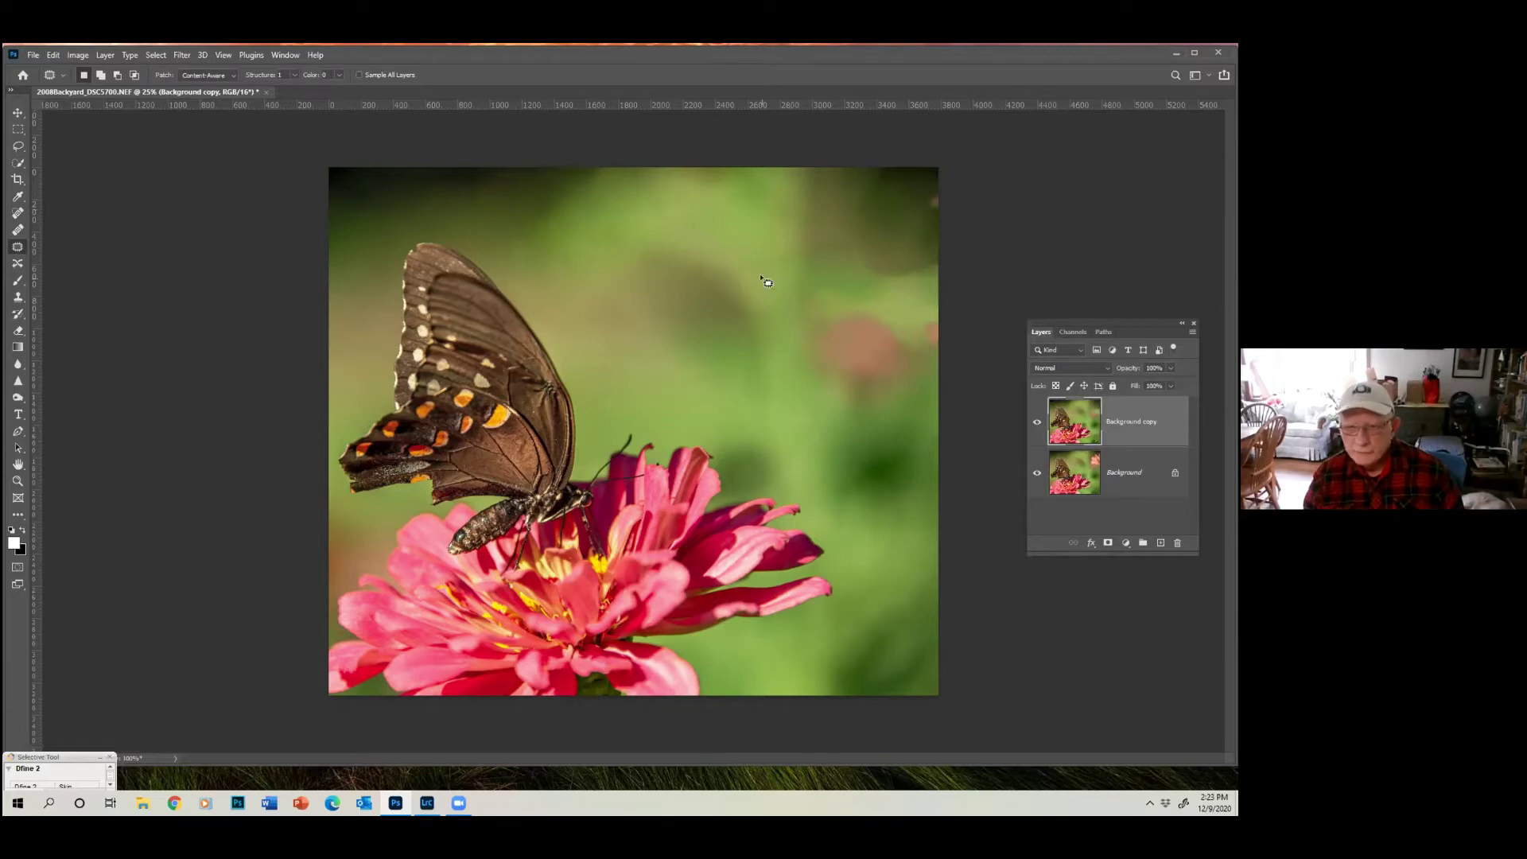
Delete the patched Background copy layer and duplicate the Background layer again
click(1037, 423)
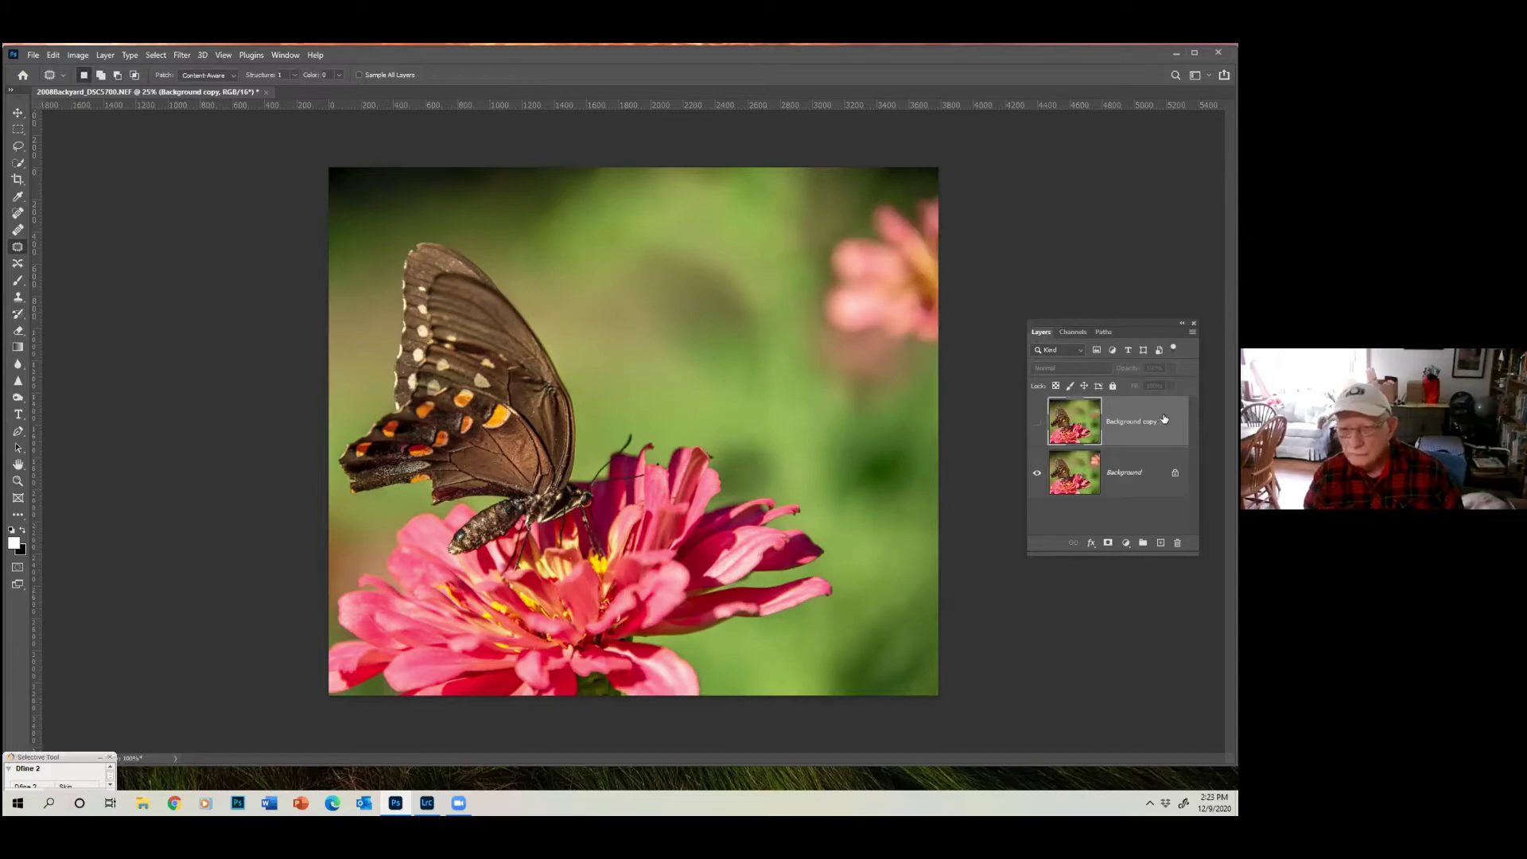
drag(1164, 419, 1177, 542)
drag(1151, 418, 1160, 543)
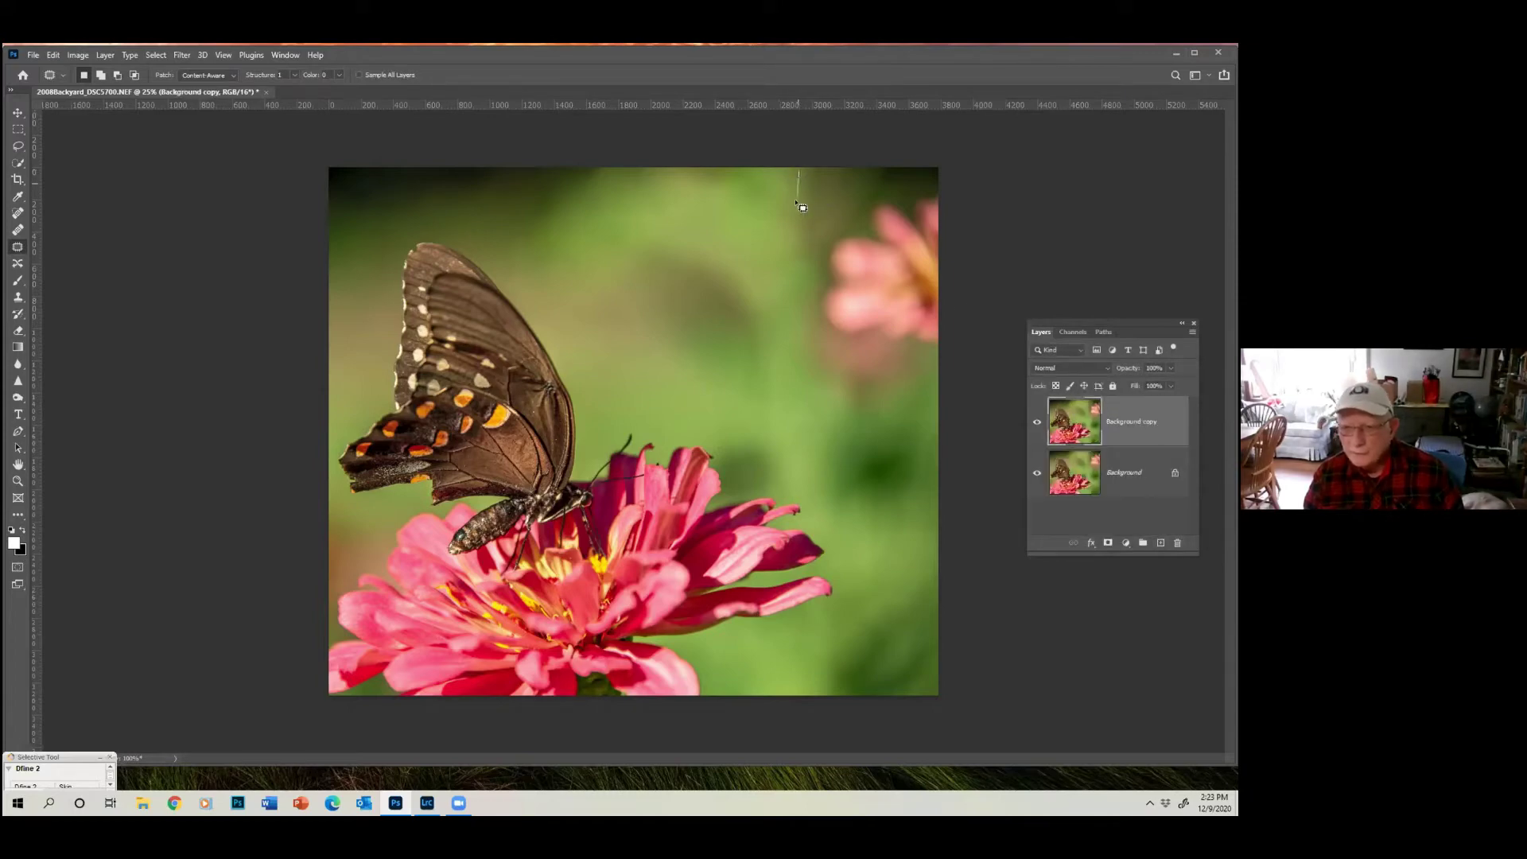
Try patching a larger area around the blurred flower, extended to the photo's top and right edges, with green background, and deselect
mouse_move(798, 227)
mouse_down()
mouse_move(820, 336)
mouse_move(868, 357)
mouse_move(941, 351)
mouse_move(937, 168)
mouse_move(798, 168)
mouse_up()
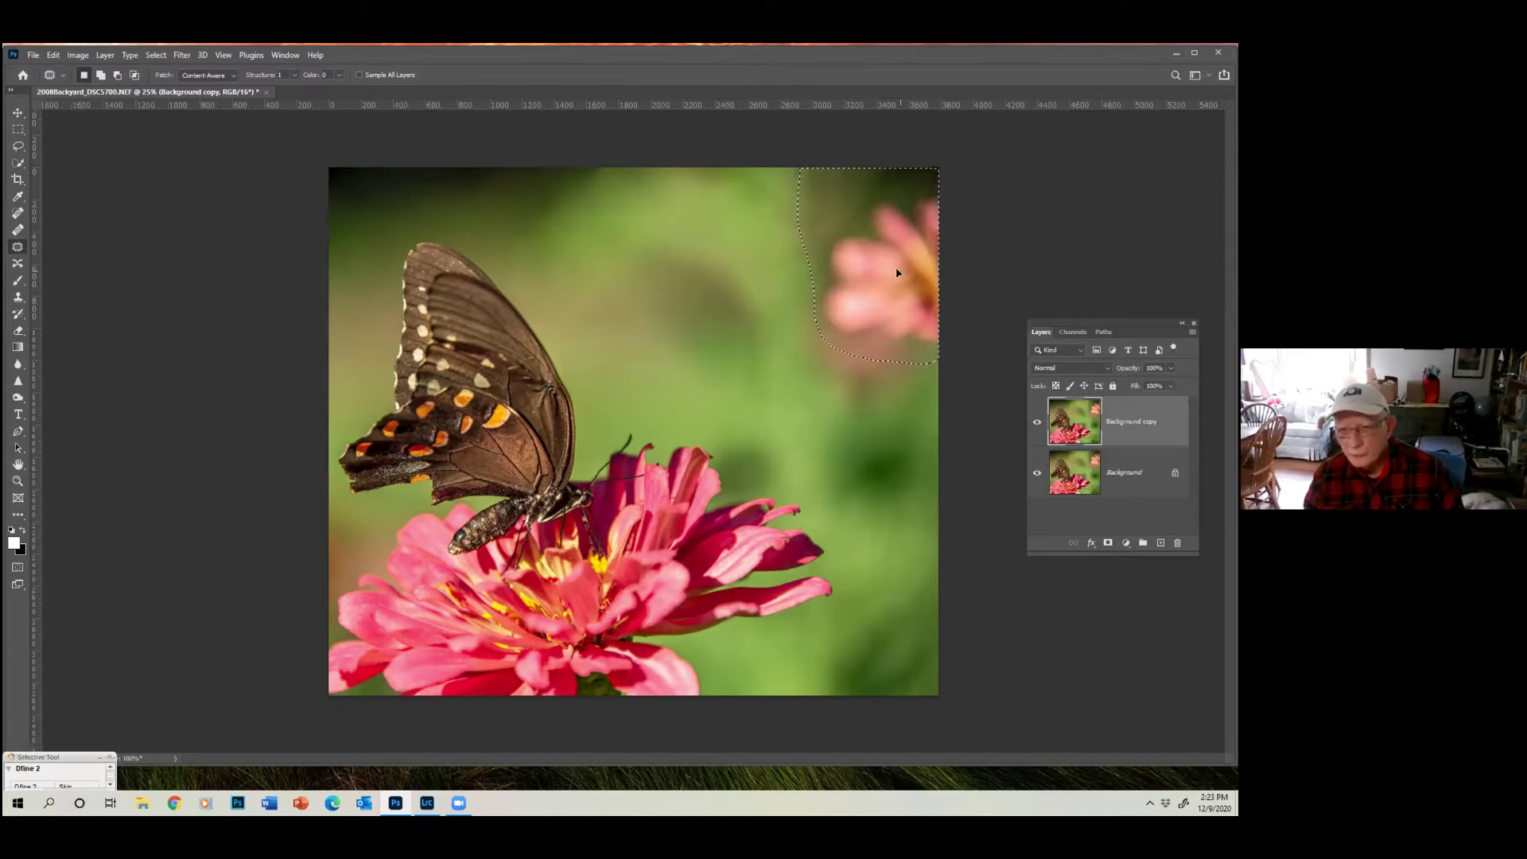
drag(896, 273, 688, 318)
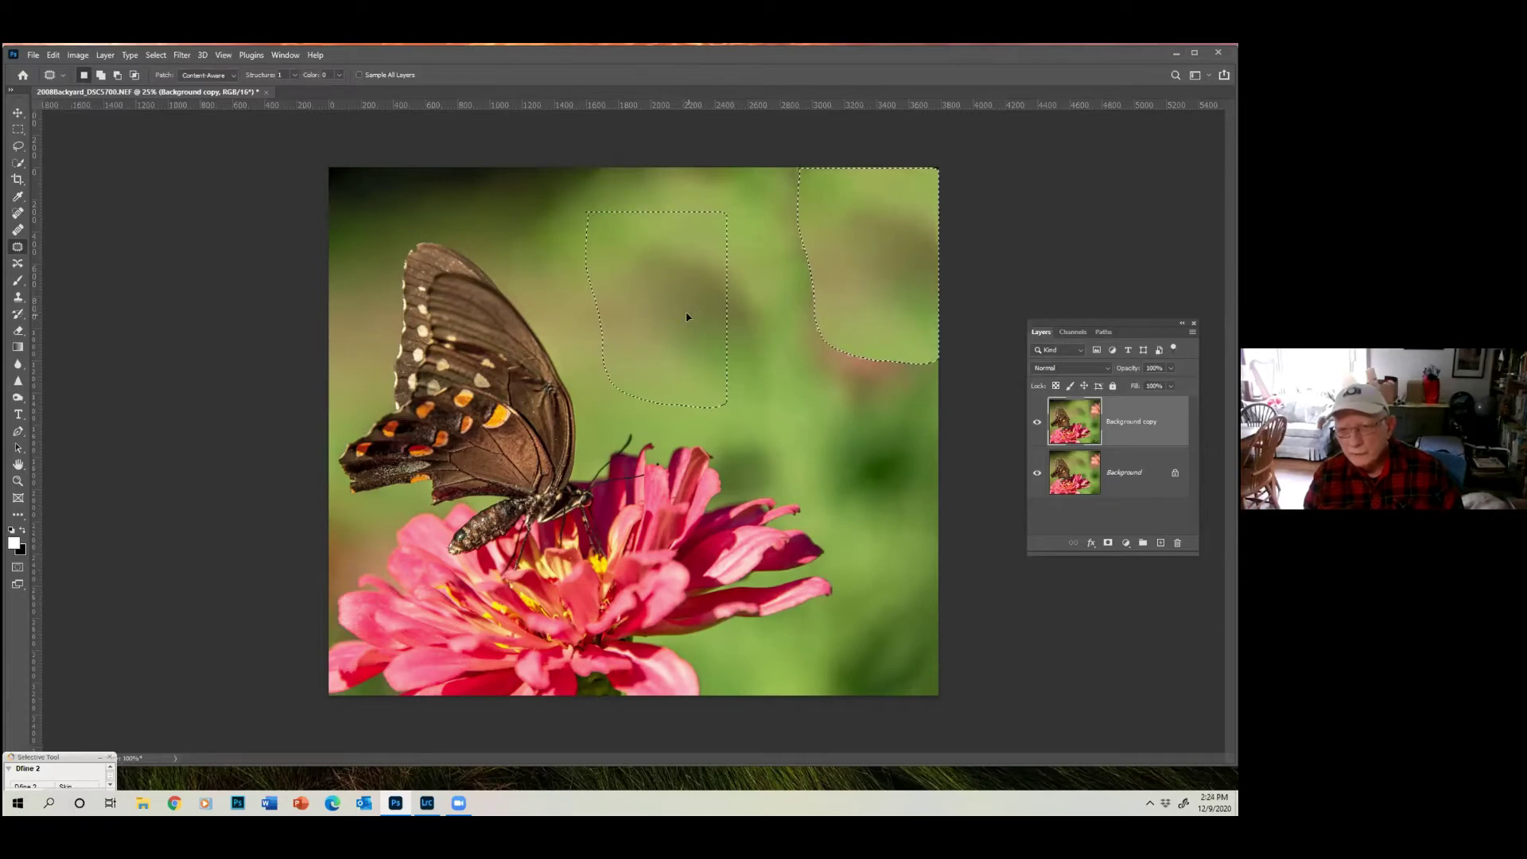
drag(781, 330, 784, 333)
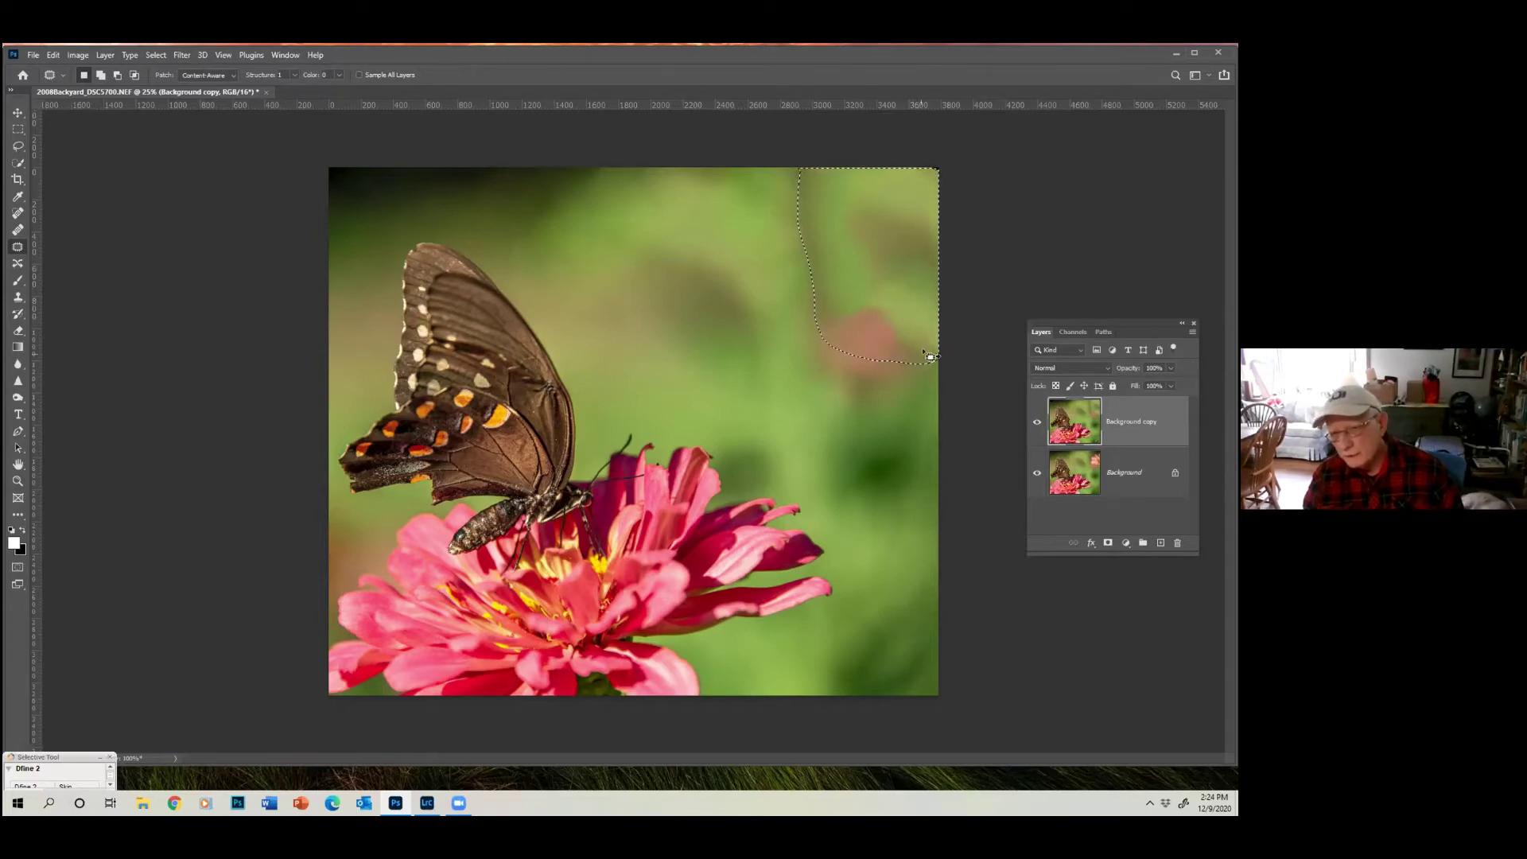
click(156, 55)
click(174, 81)
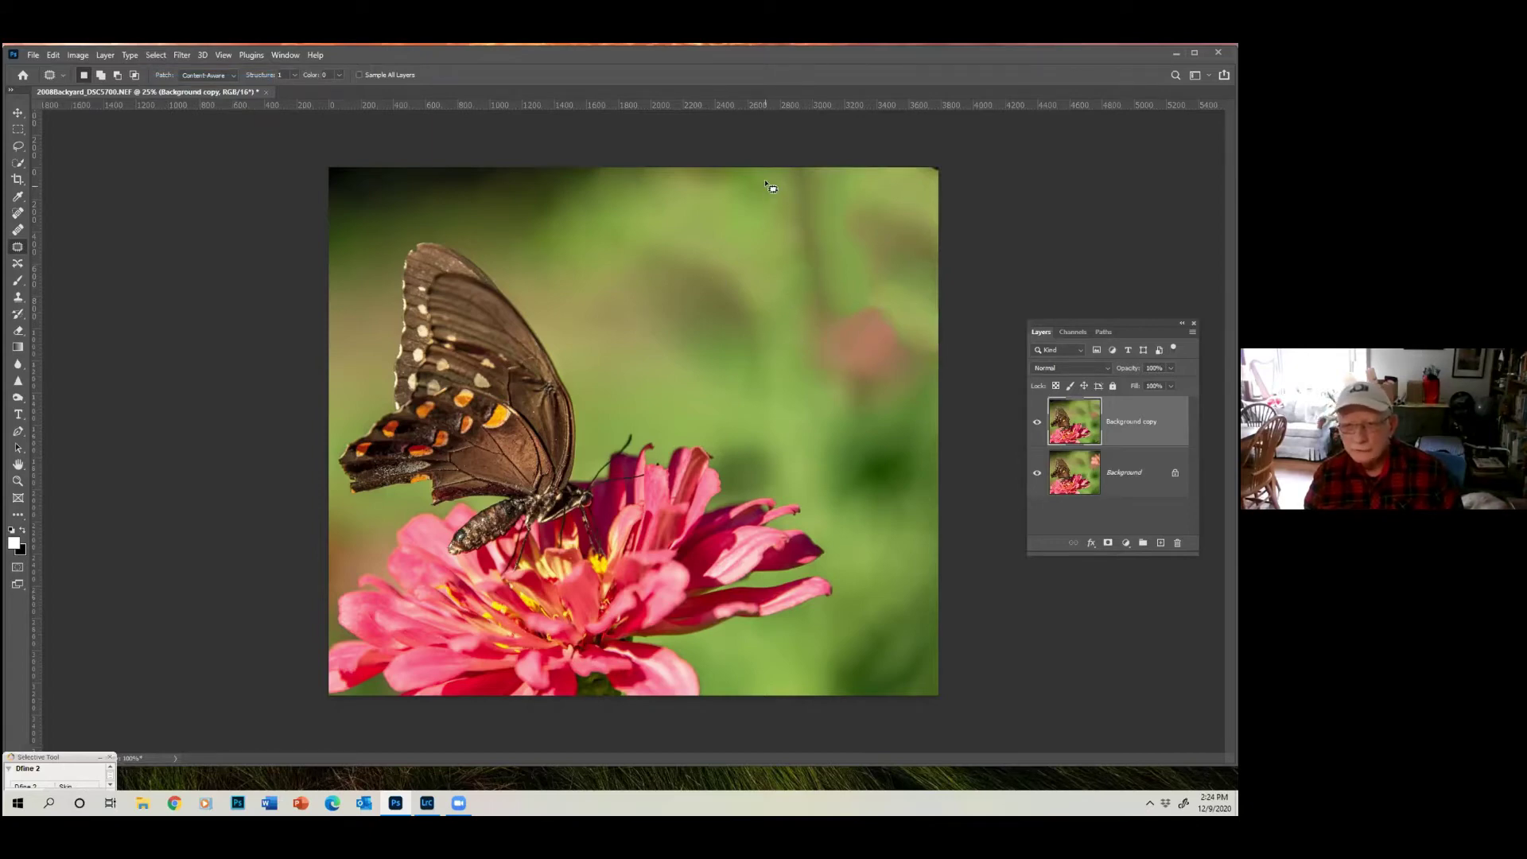
Patch the leftover dark streak and pink spot beside the removed flower with clean green background
mouse_move(771, 173)
mouse_down()
mouse_move(793, 311)
mouse_move(836, 340)
mouse_move(859, 231)
mouse_up()
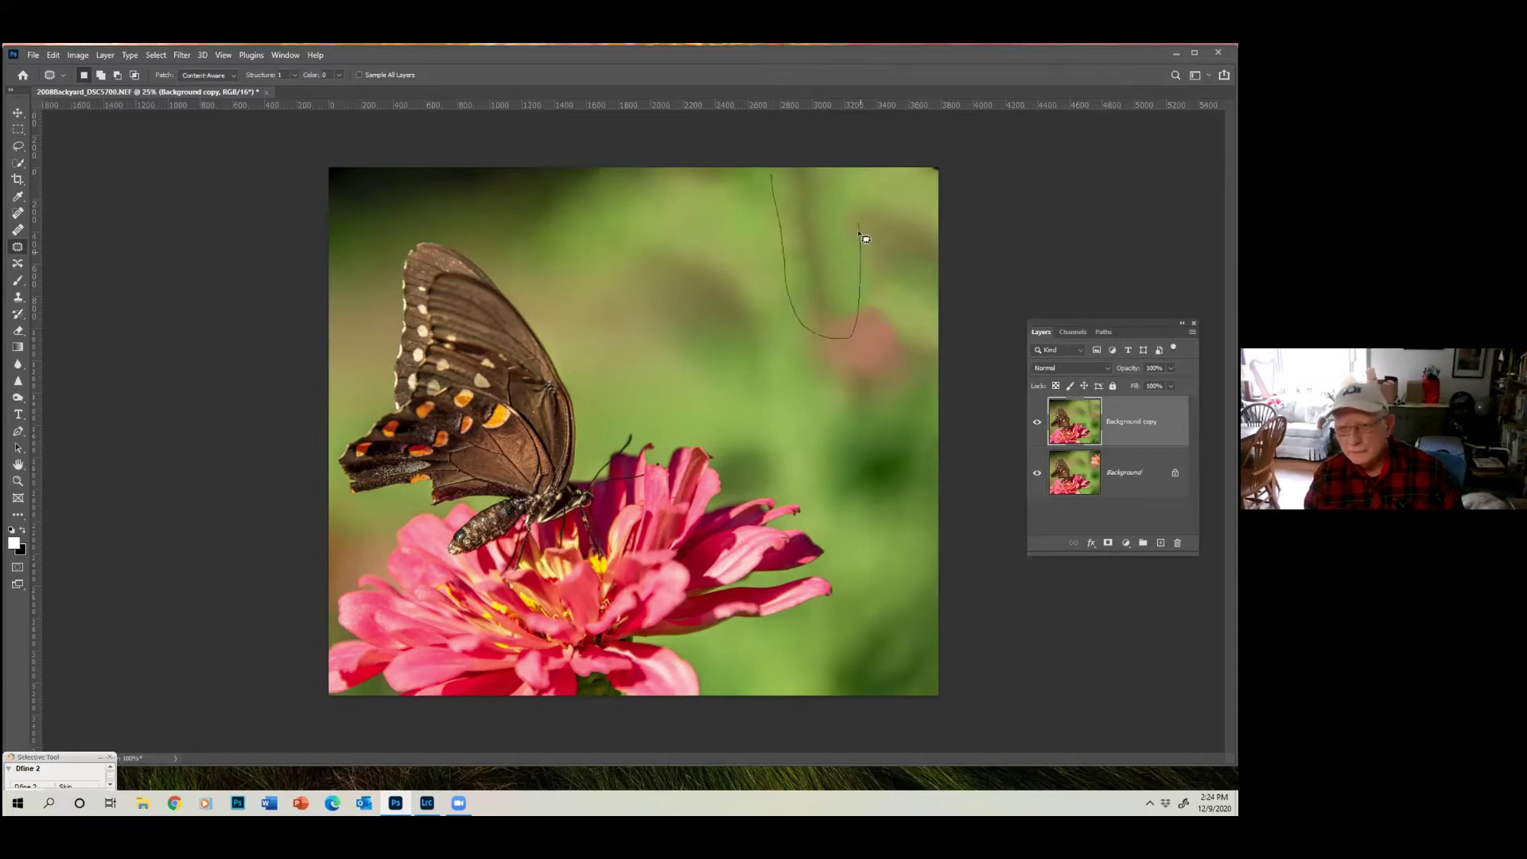
drag(767, 170, 770, 168)
drag(809, 225, 575, 230)
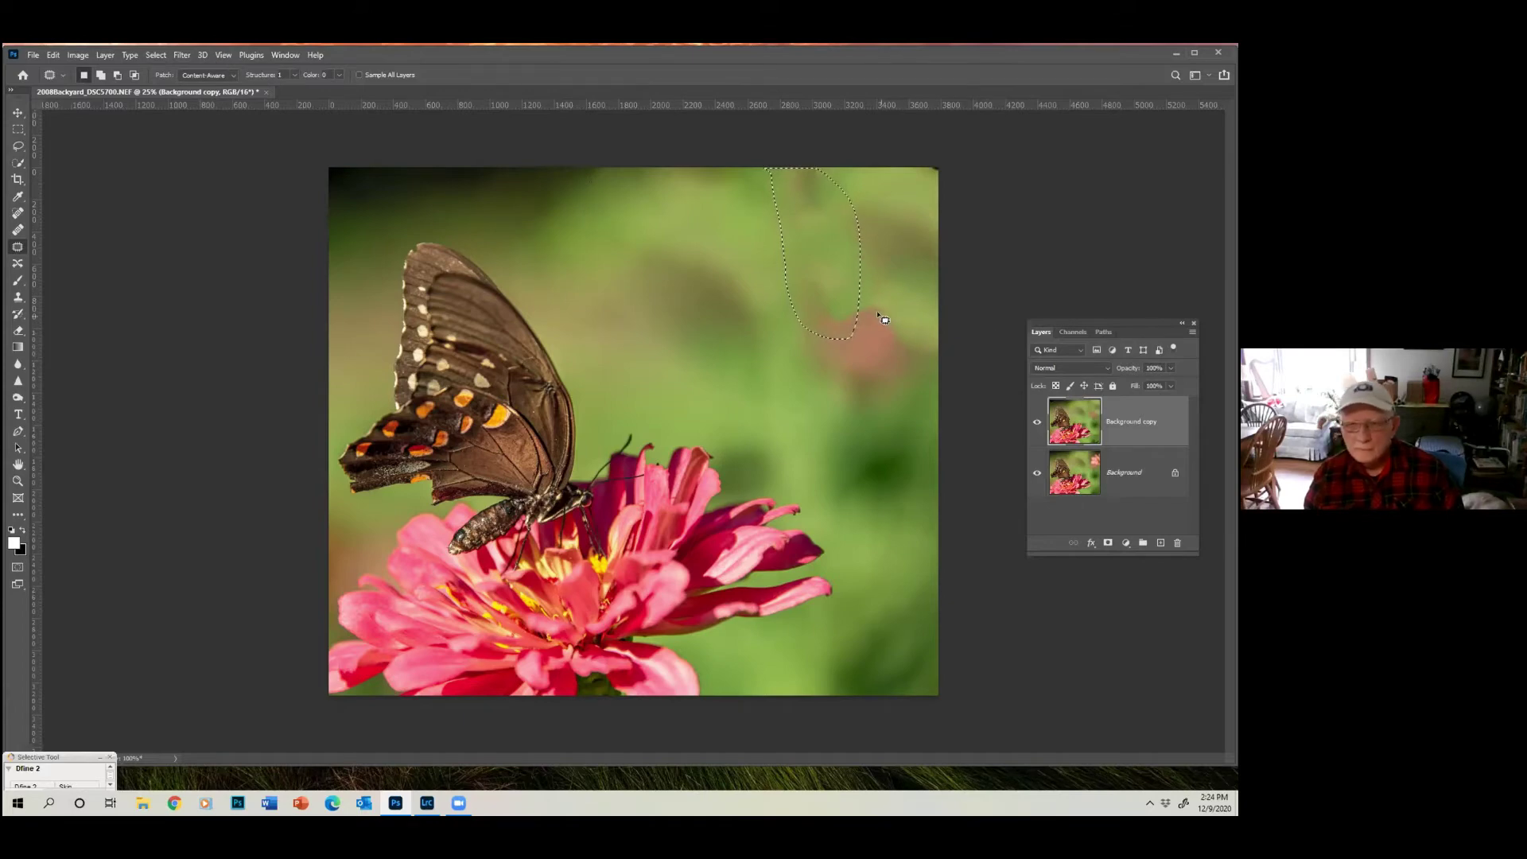
mouse_move(884, 301)
mouse_down()
mouse_move(816, 295)
mouse_move(848, 296)
mouse_move(820, 295)
mouse_move(787, 339)
mouse_move(808, 399)
mouse_move(887, 422)
mouse_move(917, 385)
mouse_move(907, 305)
mouse_move(733, 223)
mouse_move(791, 205)
mouse_move(752, 225)
mouse_move(688, 330)
mouse_move(635, 239)
mouse_move(647, 279)
mouse_up()
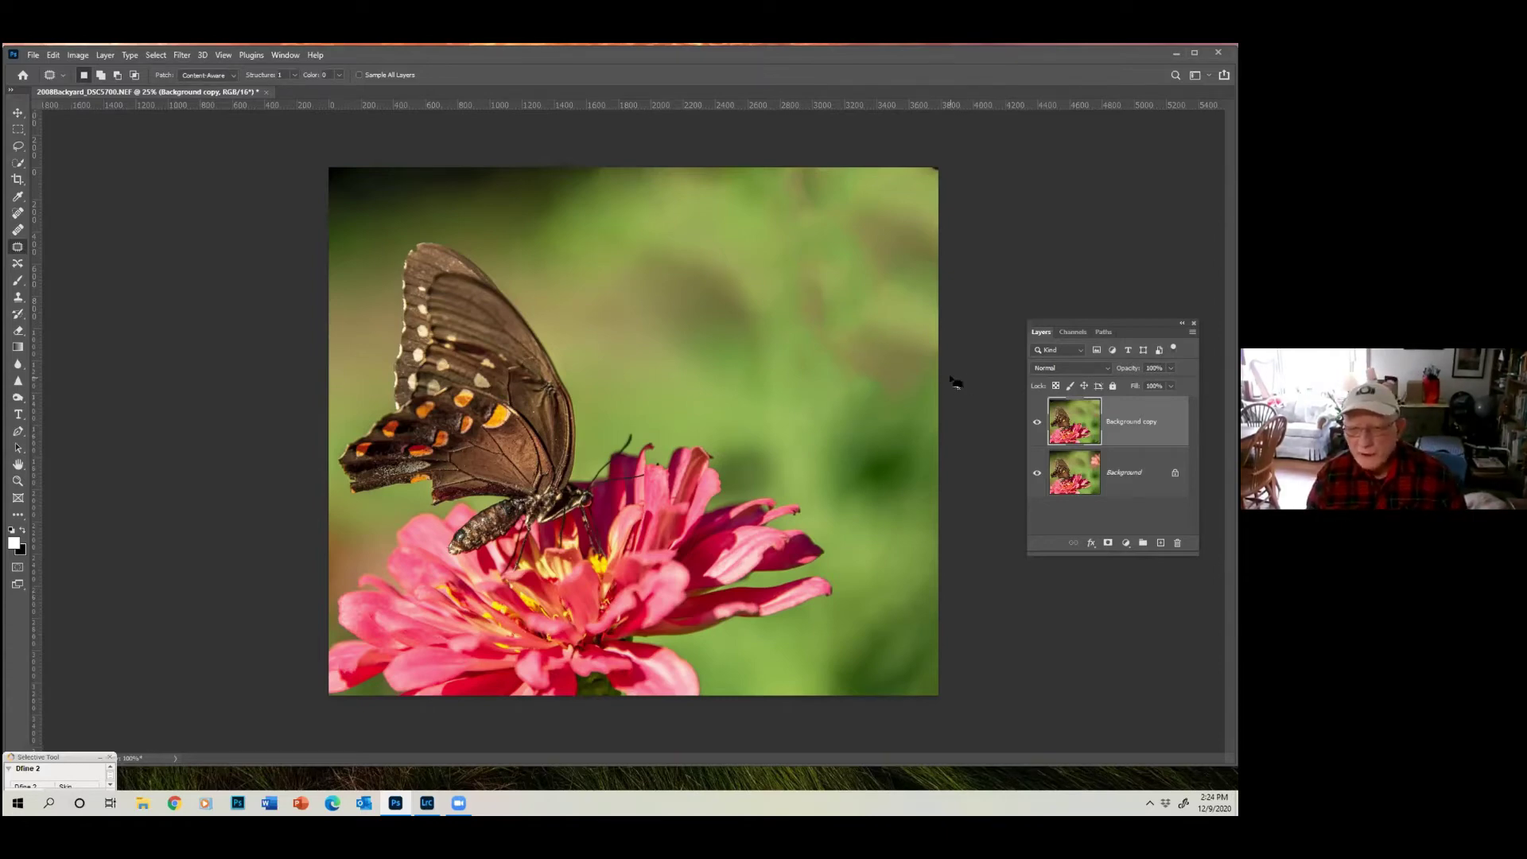
Discard the second patched layer copy and make a fresh duplicate of the Background layer
click(1036, 422)
drag(1175, 432, 1178, 541)
drag(1152, 430, 1161, 539)
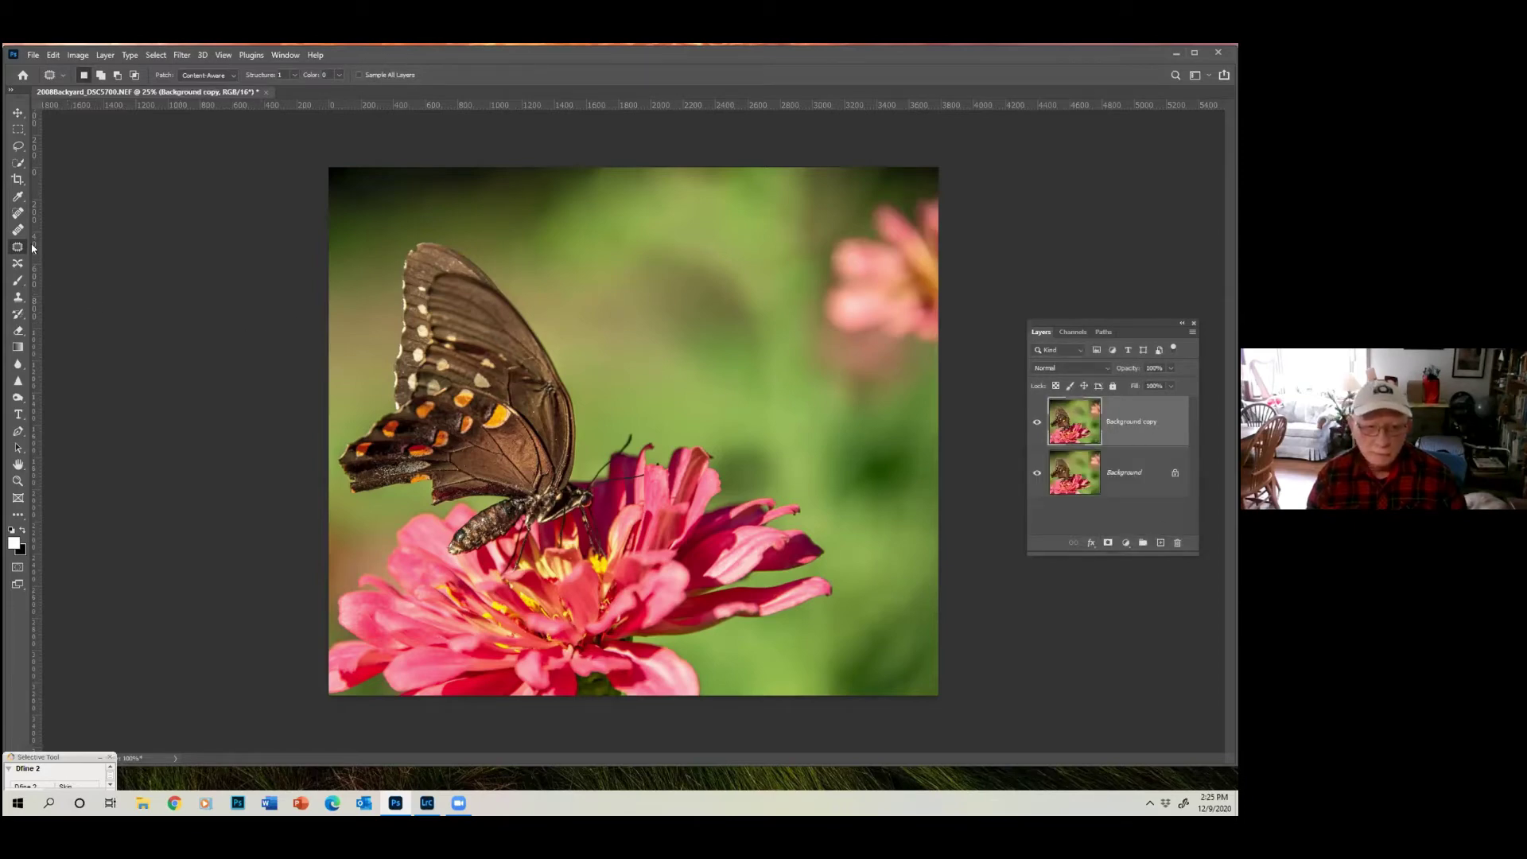
Try to cover the blurred pink flower with sampled green background using the Clone Stamp tool with a smaller brush
click(17, 299)
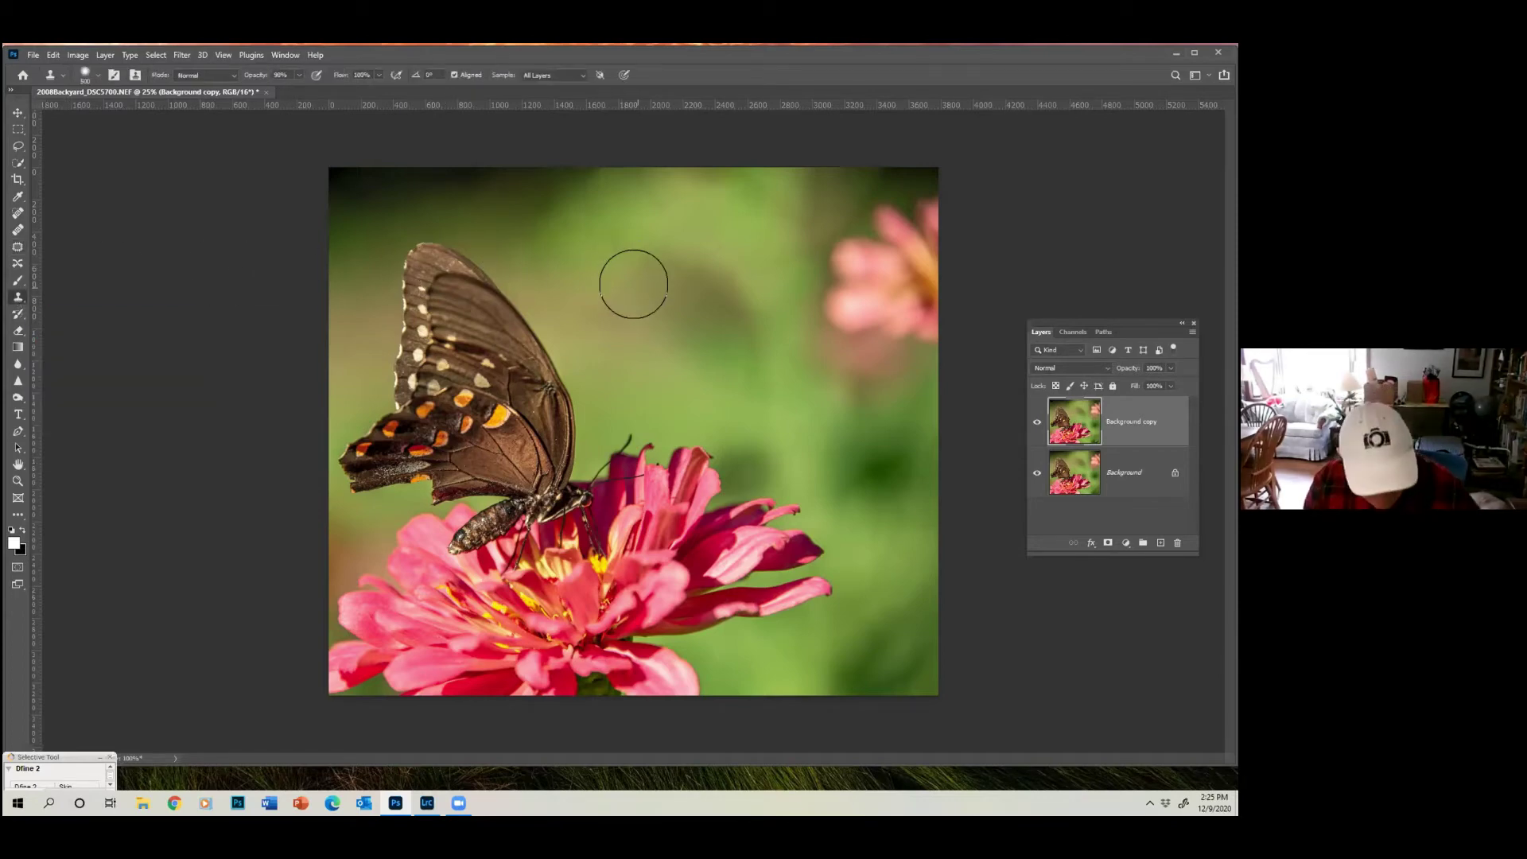
key(bracketleft)
key(bracketleft)
key(bracketleft)
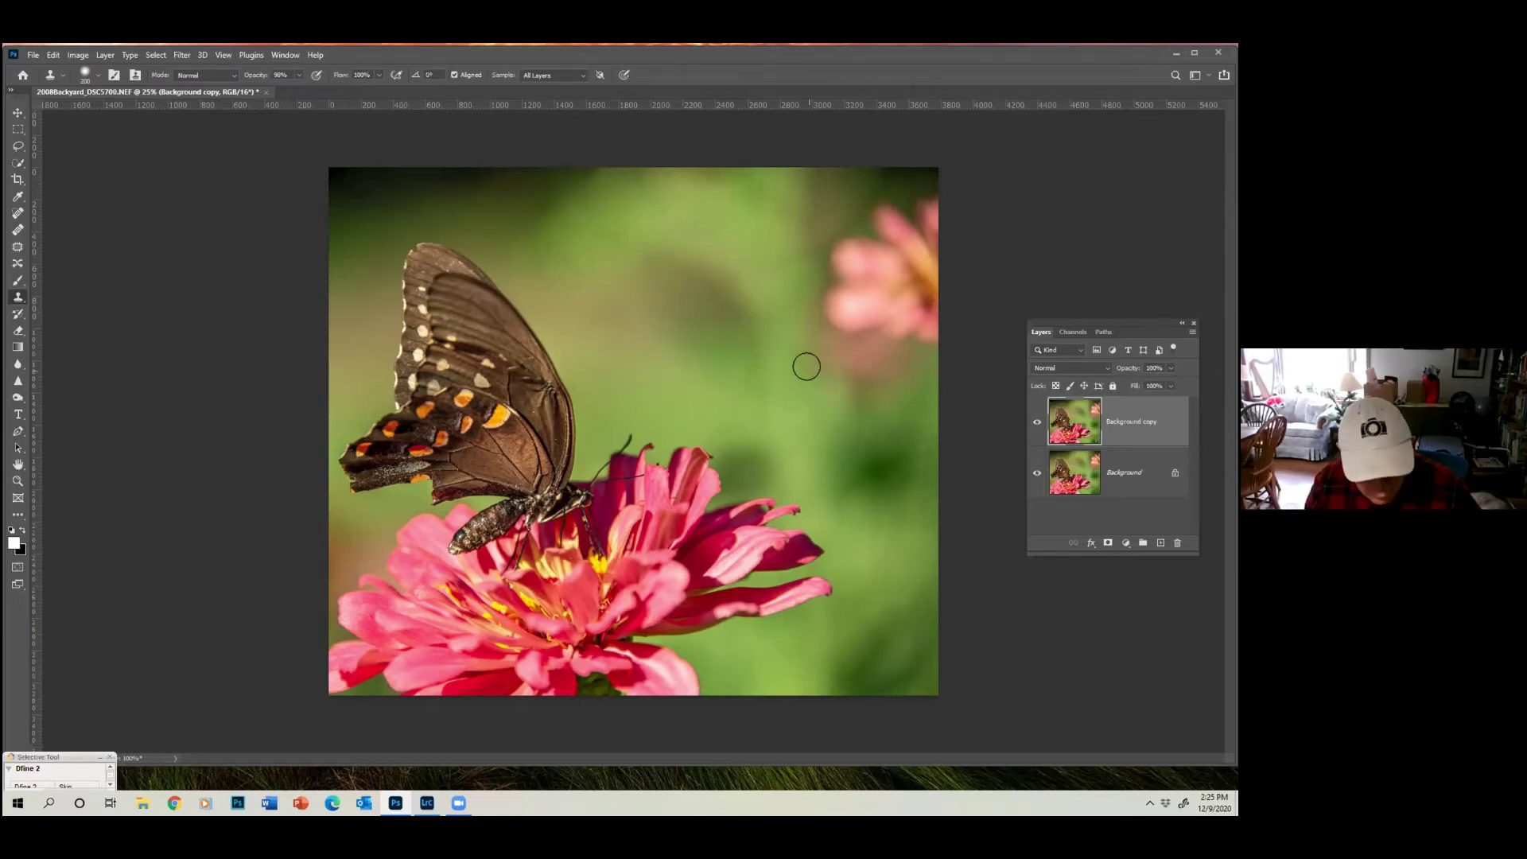
alt+click(774, 264)
mouse_move(828, 238)
mouse_down()
mouse_move(865, 251)
mouse_move(812, 237)
mouse_move(816, 173)
mouse_move(784, 199)
mouse_move(861, 194)
mouse_move(867, 246)
mouse_move(867, 186)
mouse_move(883, 174)
mouse_move(838, 173)
mouse_move(802, 196)
mouse_move(822, 279)
mouse_move(792, 200)
mouse_move(802, 181)
mouse_move(805, 276)
mouse_move(778, 277)
mouse_move(798, 209)
mouse_up()
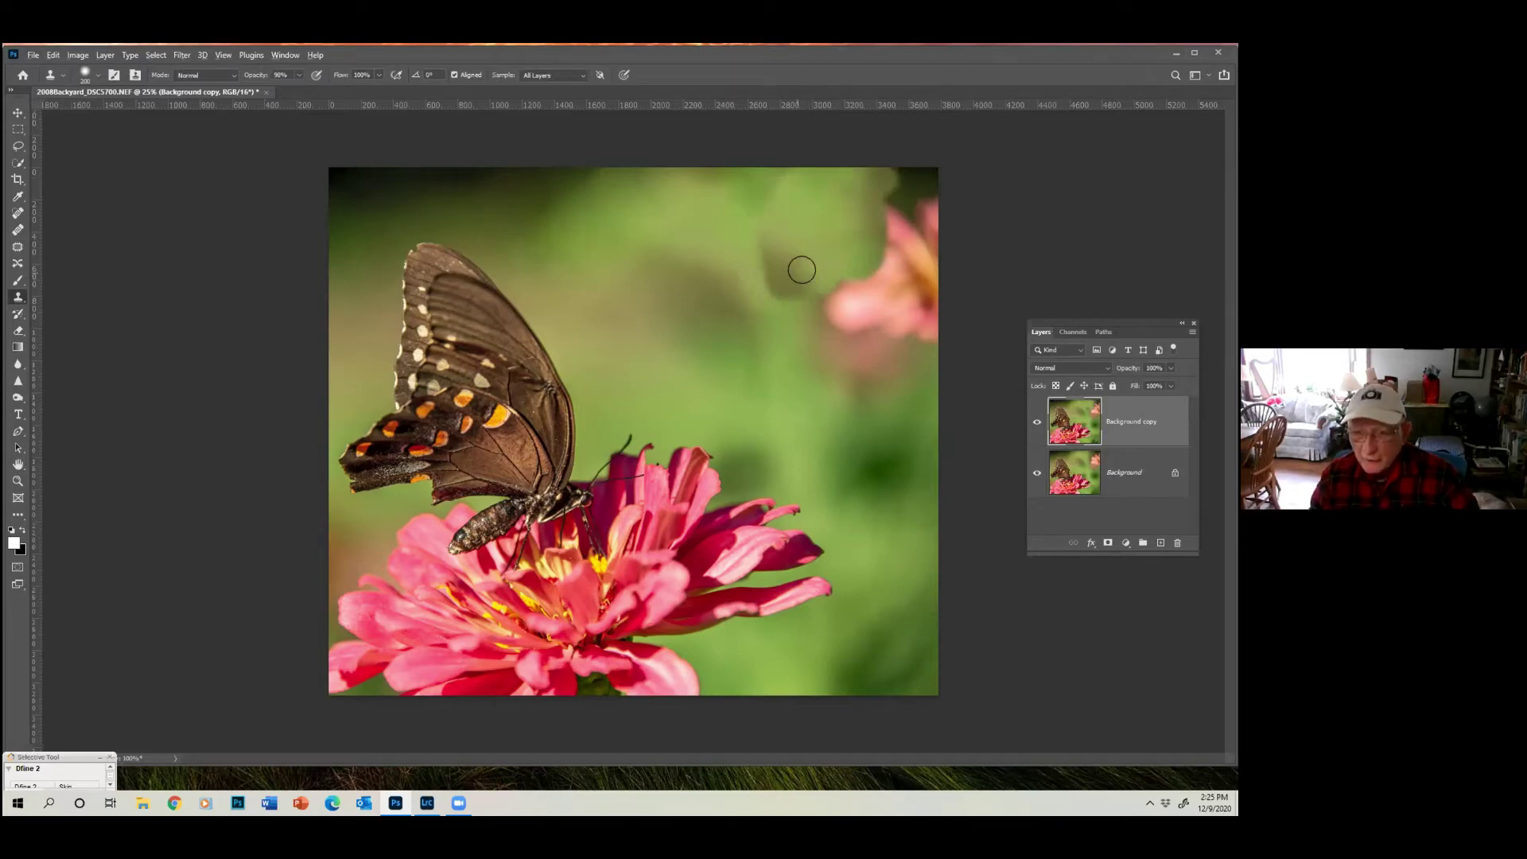
alt+click(822, 228)
mouse_move(825, 275)
mouse_down()
mouse_move(807, 361)
mouse_move(812, 345)
mouse_move(767, 333)
mouse_move(739, 344)
mouse_move(801, 318)
mouse_up()
alt+click(738, 343)
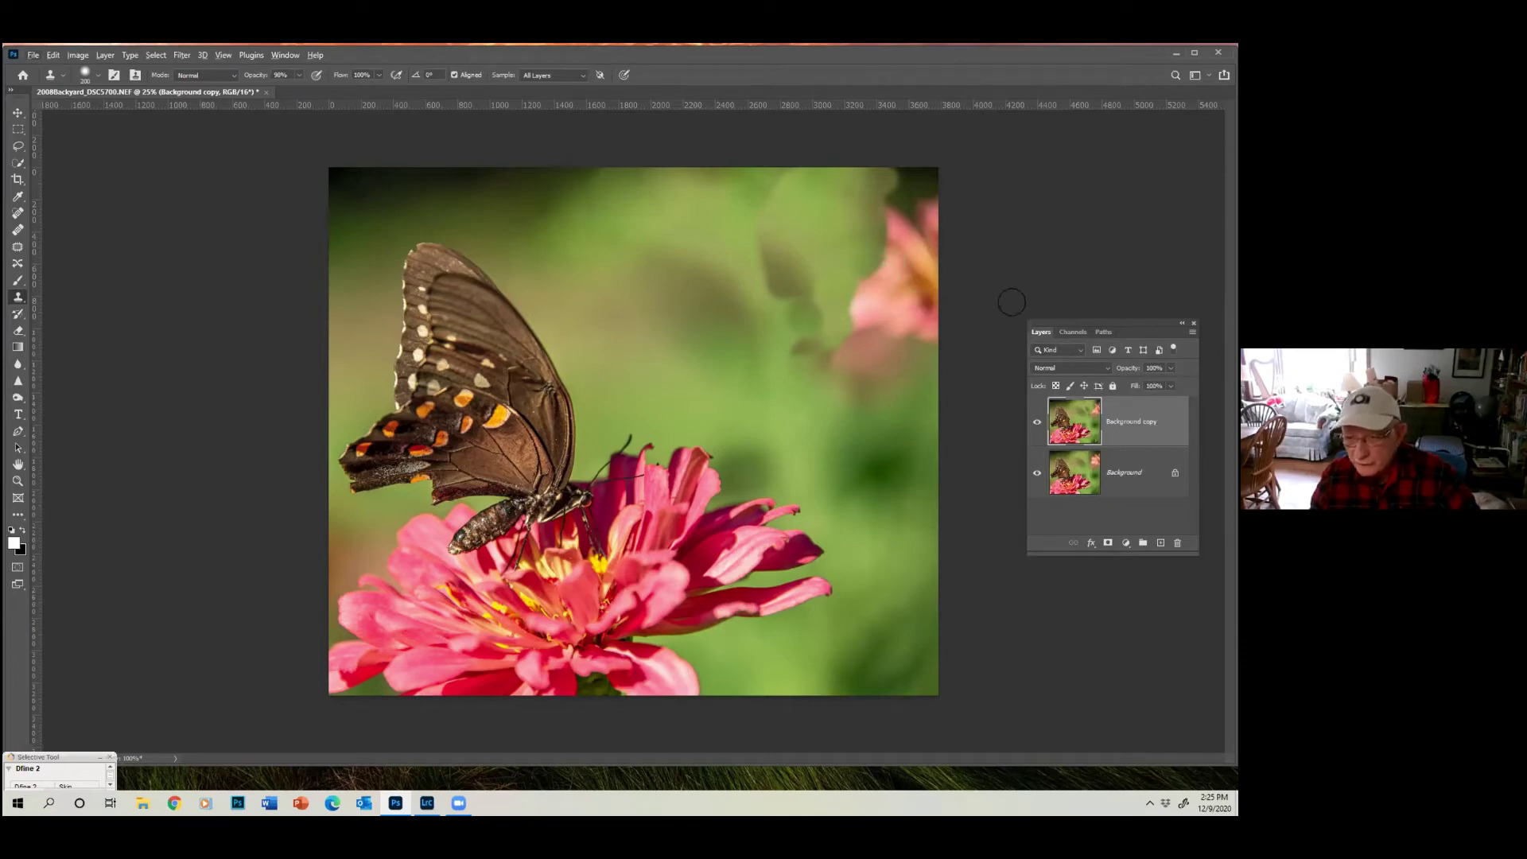
Delete the cloned Background copy layer and close the photo without saving changes
drag(1175, 417, 1179, 544)
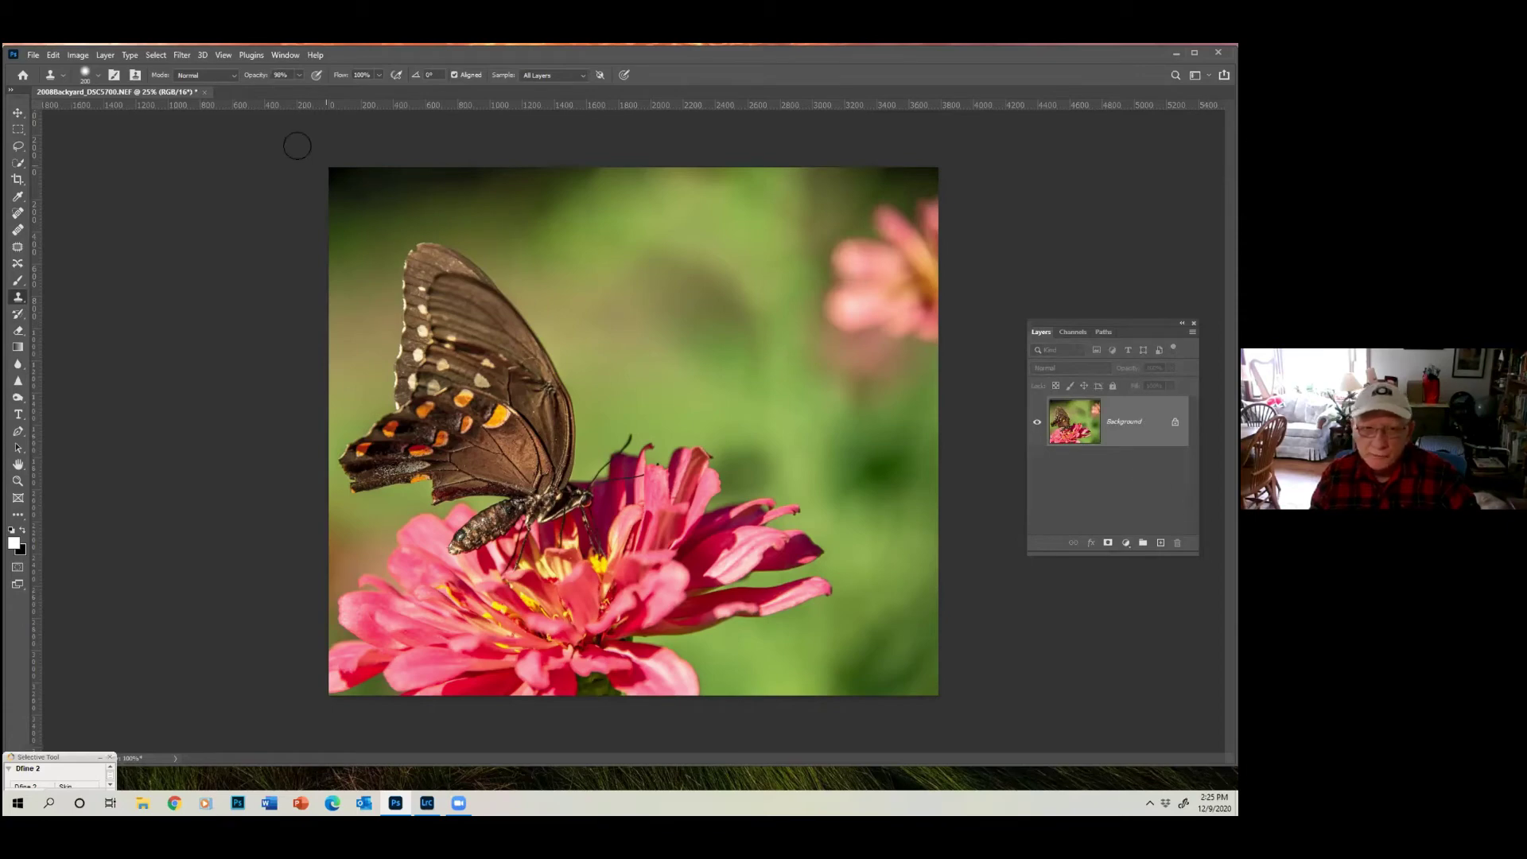
click(204, 93)
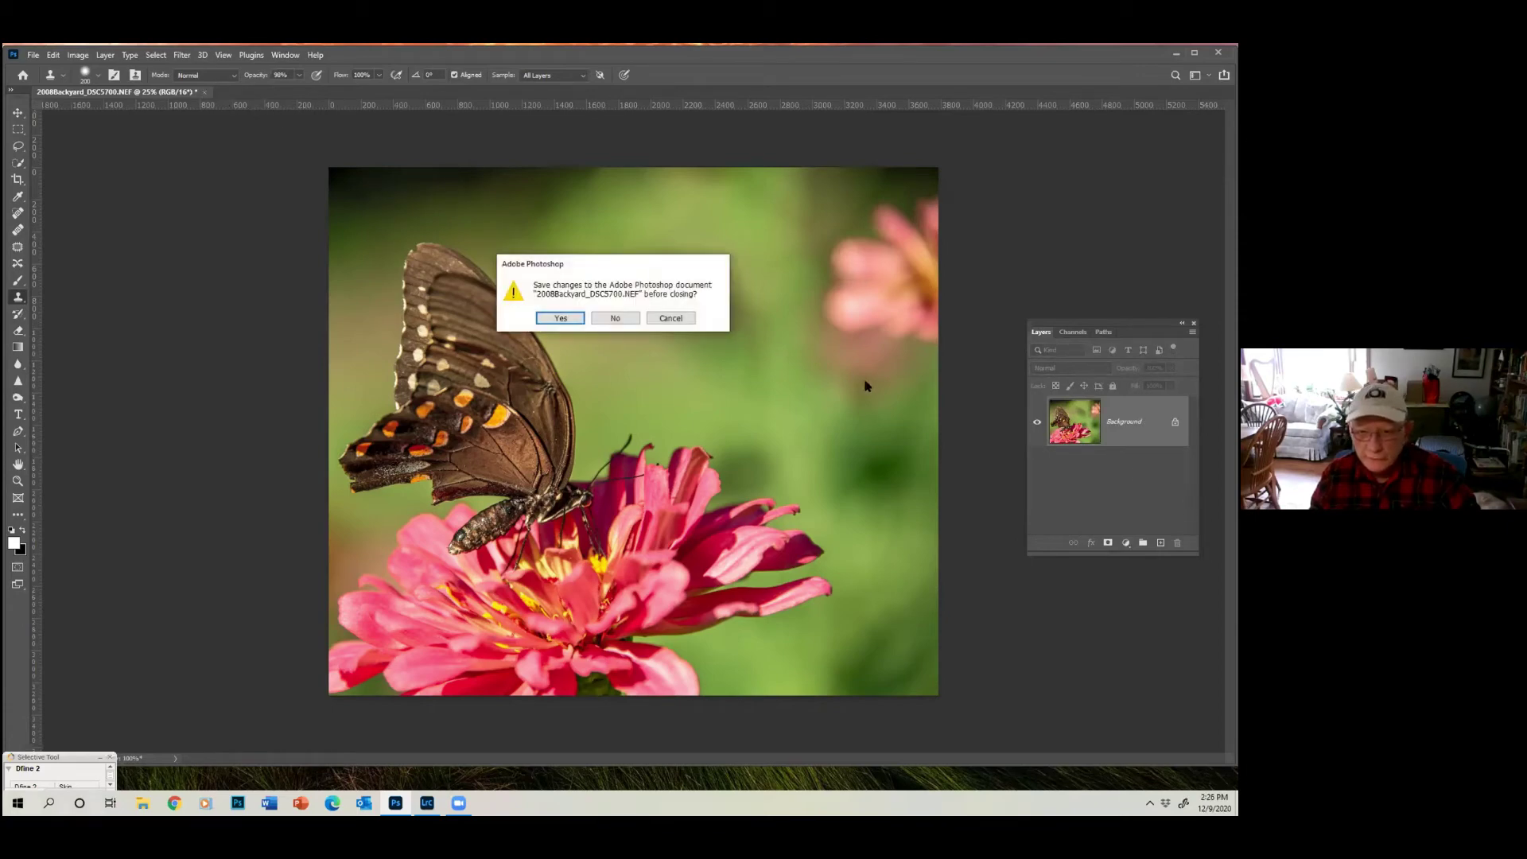
click(633, 319)
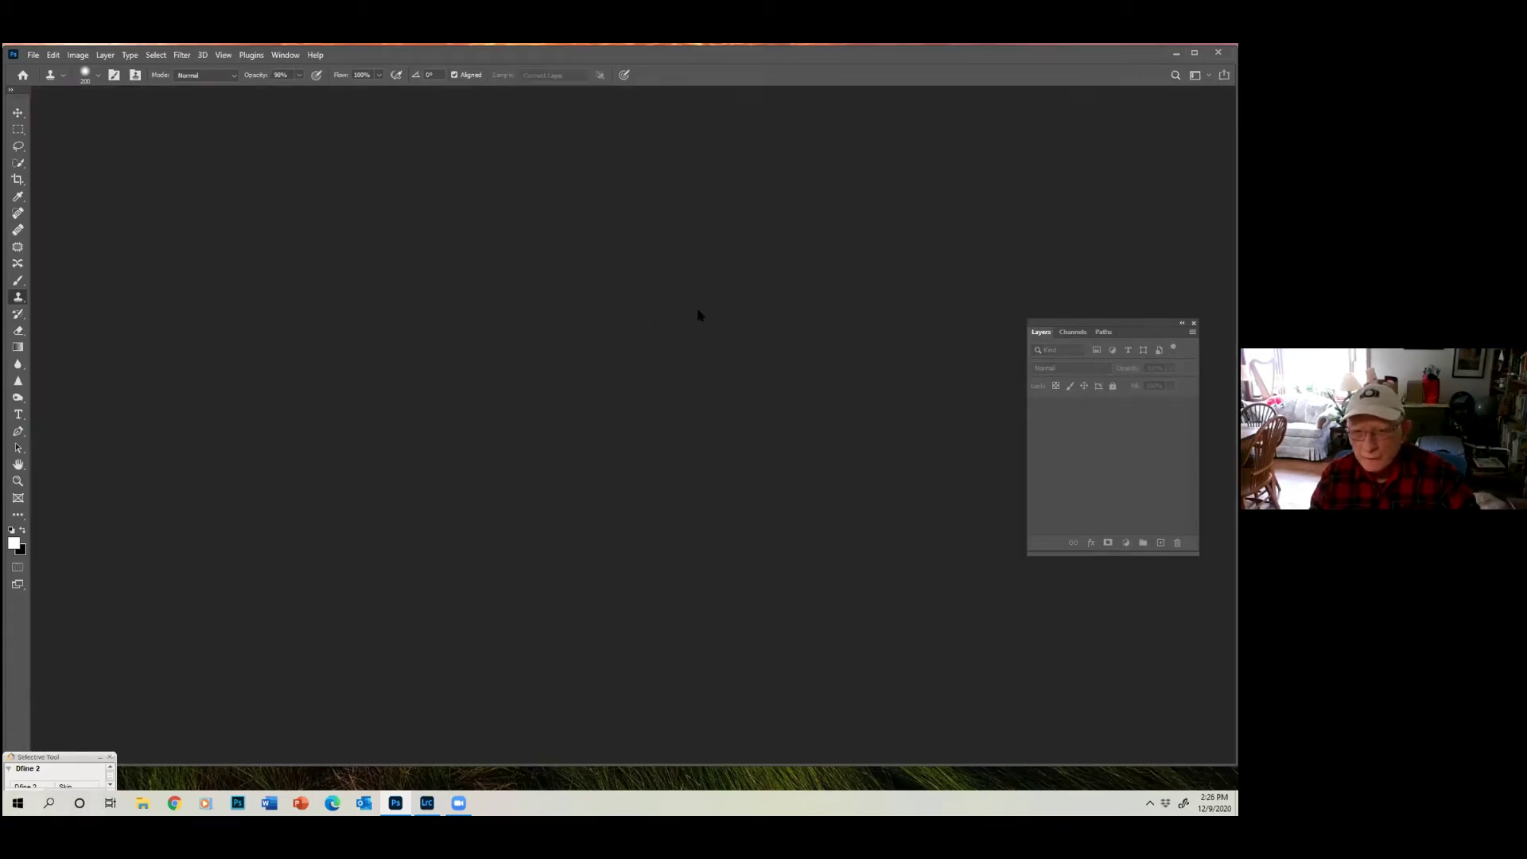
Return to Lightroom and open the last filmstrip photo, the butterfly on the magenta coneflower, in Adobe Photoshop 2021
click(1176, 52)
click(473, 668)
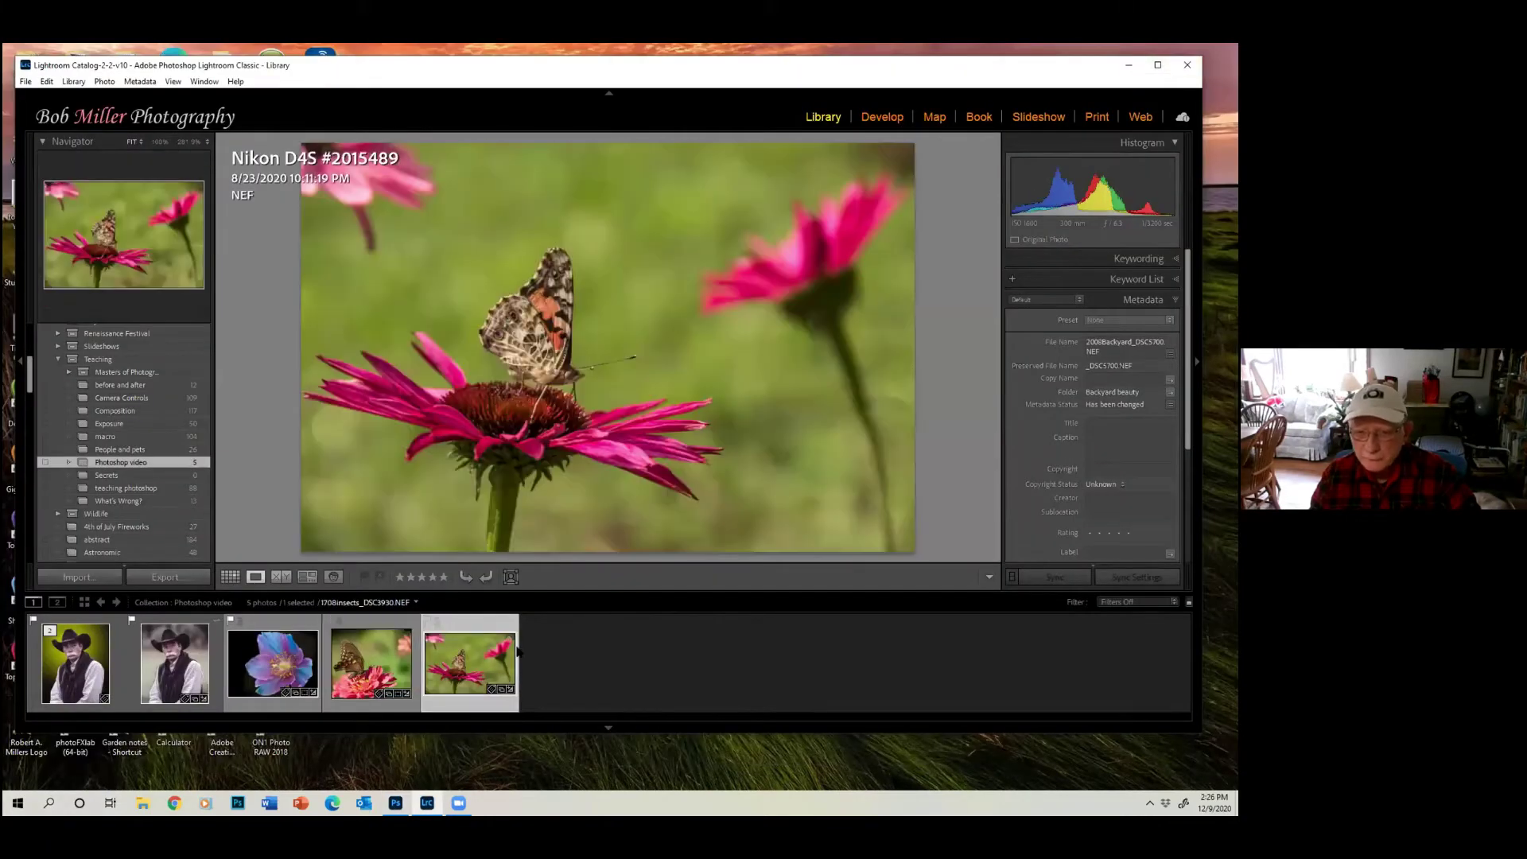
right_click(653, 263)
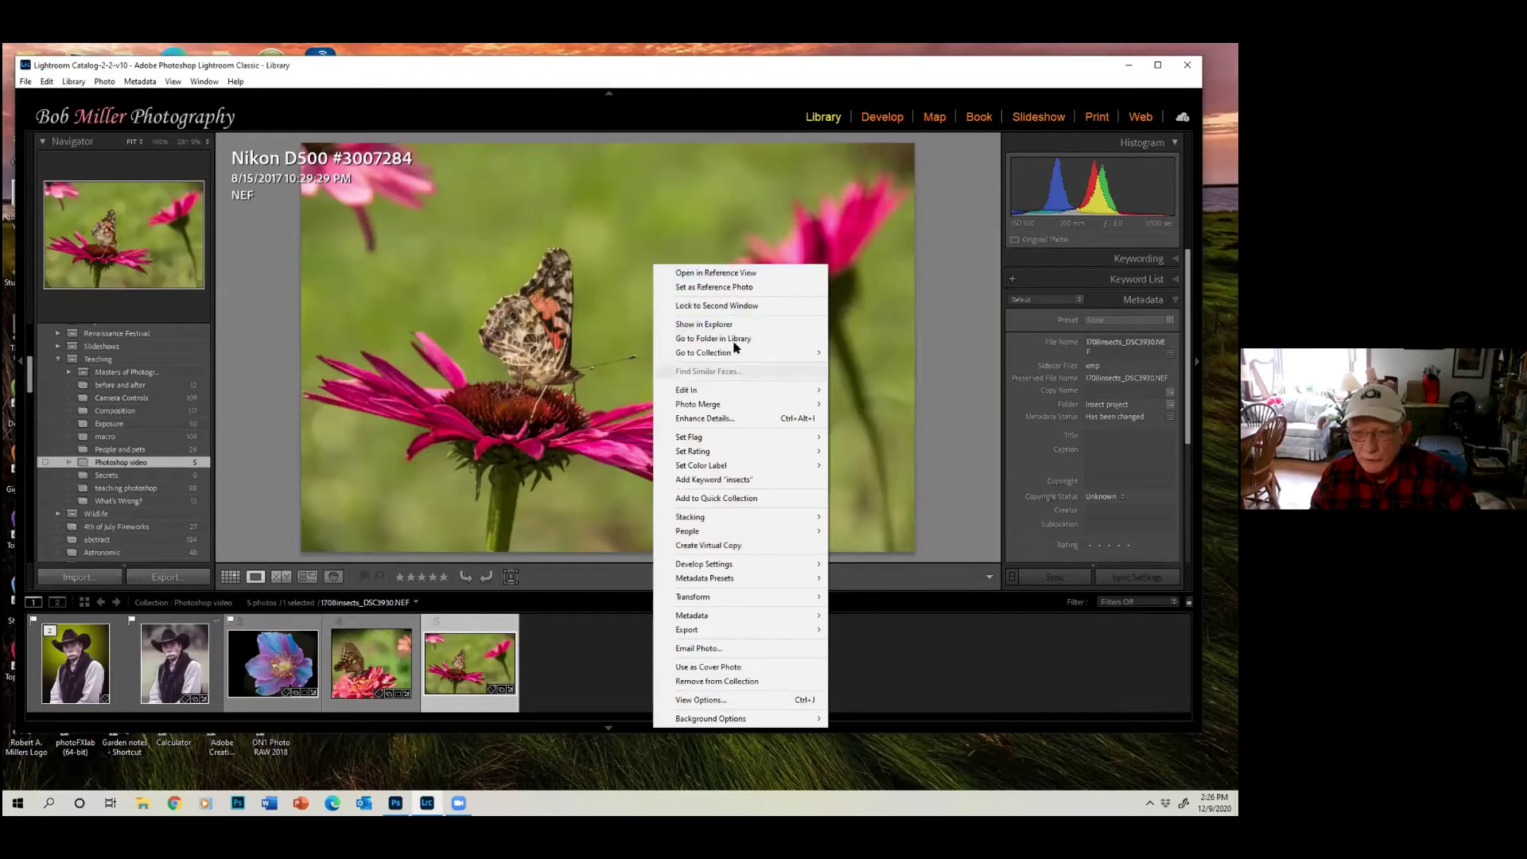
mouse_move(730, 390)
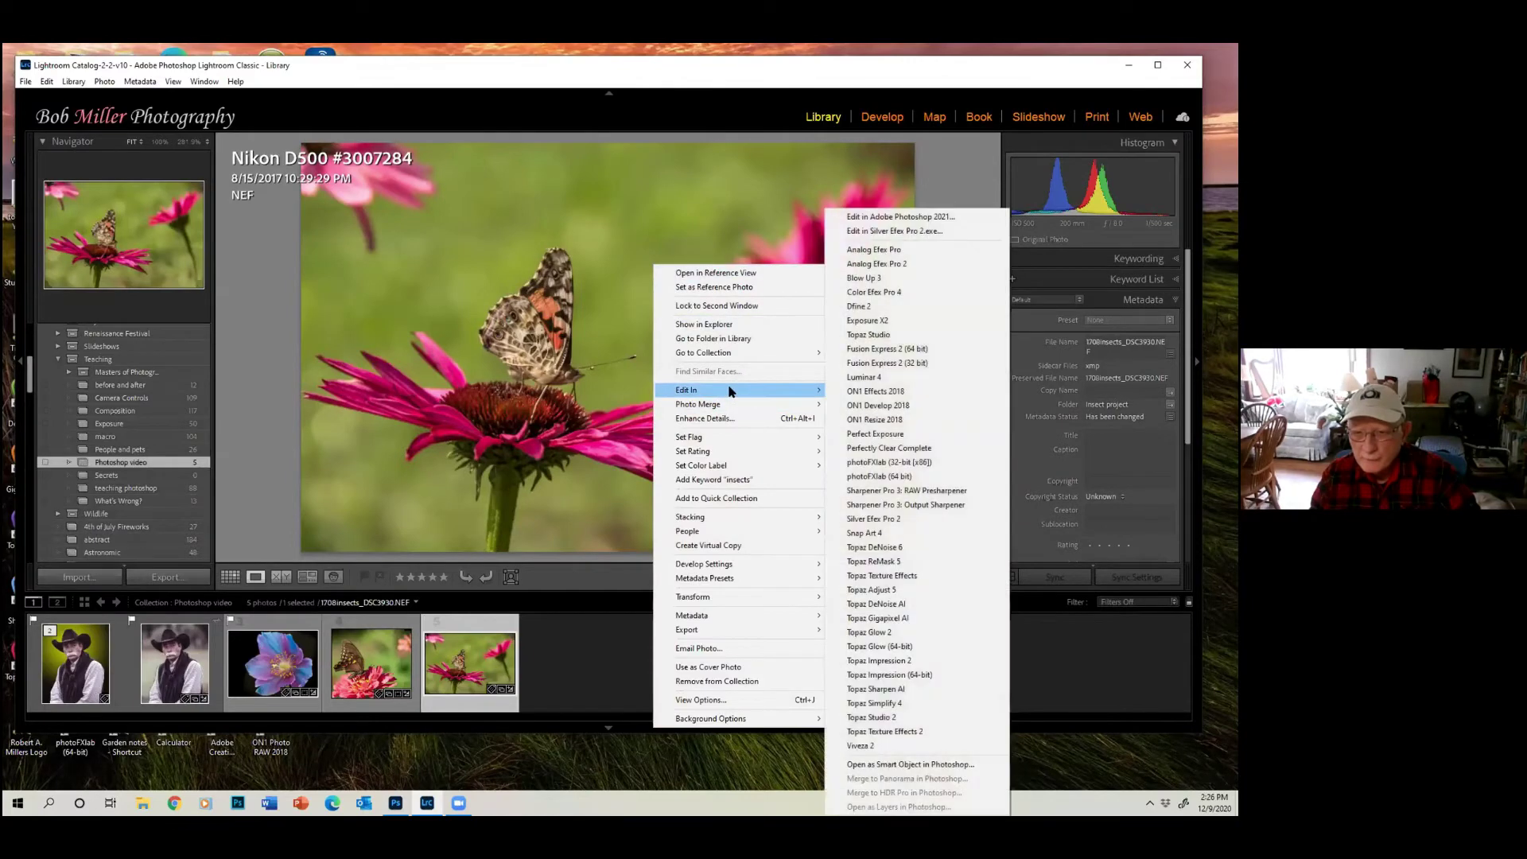
click(914, 221)
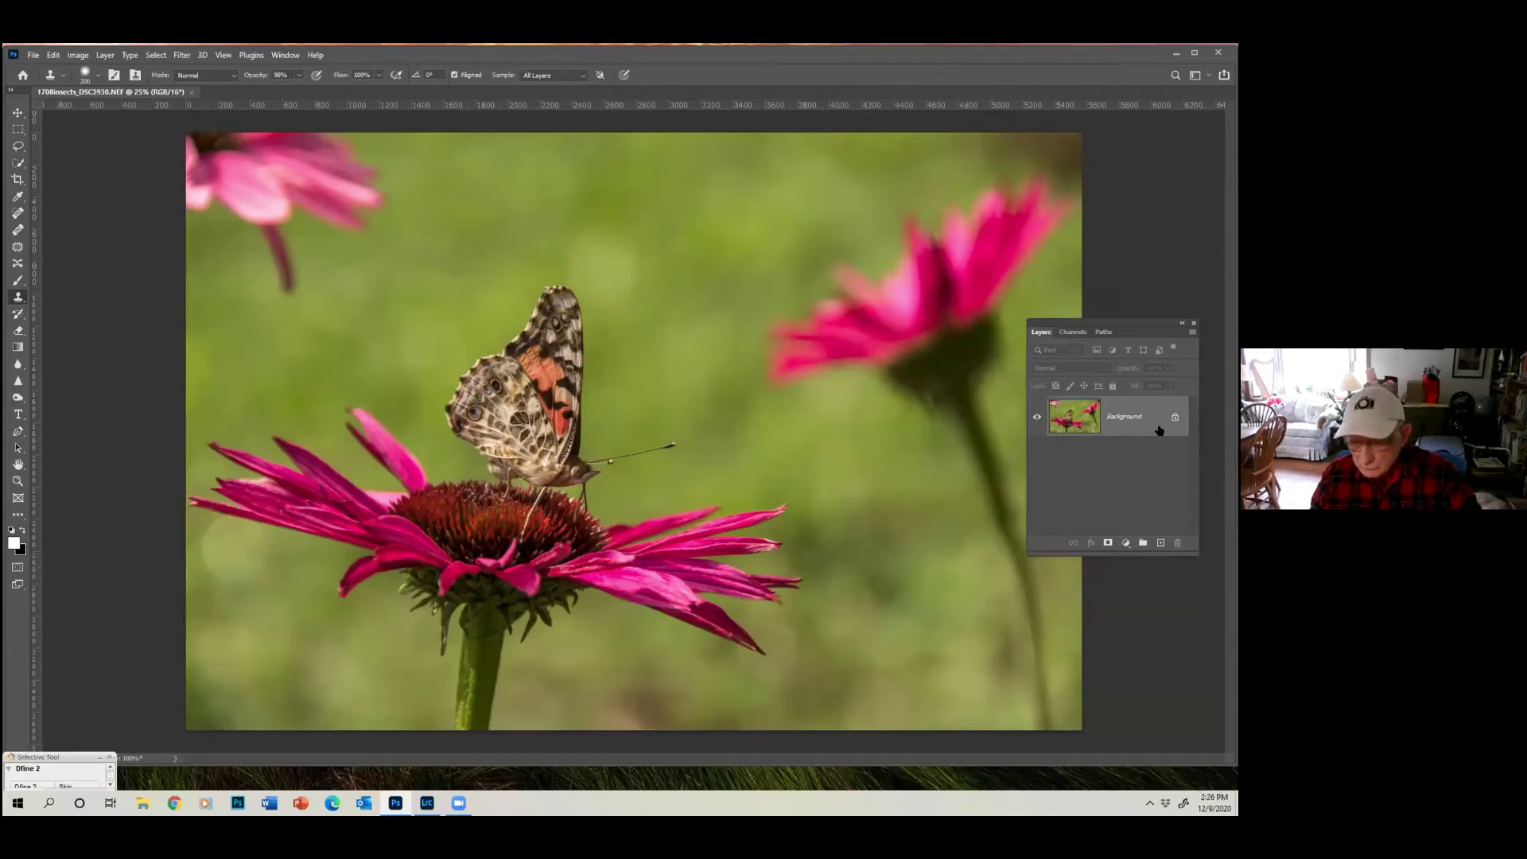
Duplicate the Background layer and patch the blurred pink flower in the photo's upper-left corner with nearby green background
drag(1159, 430, 1160, 543)
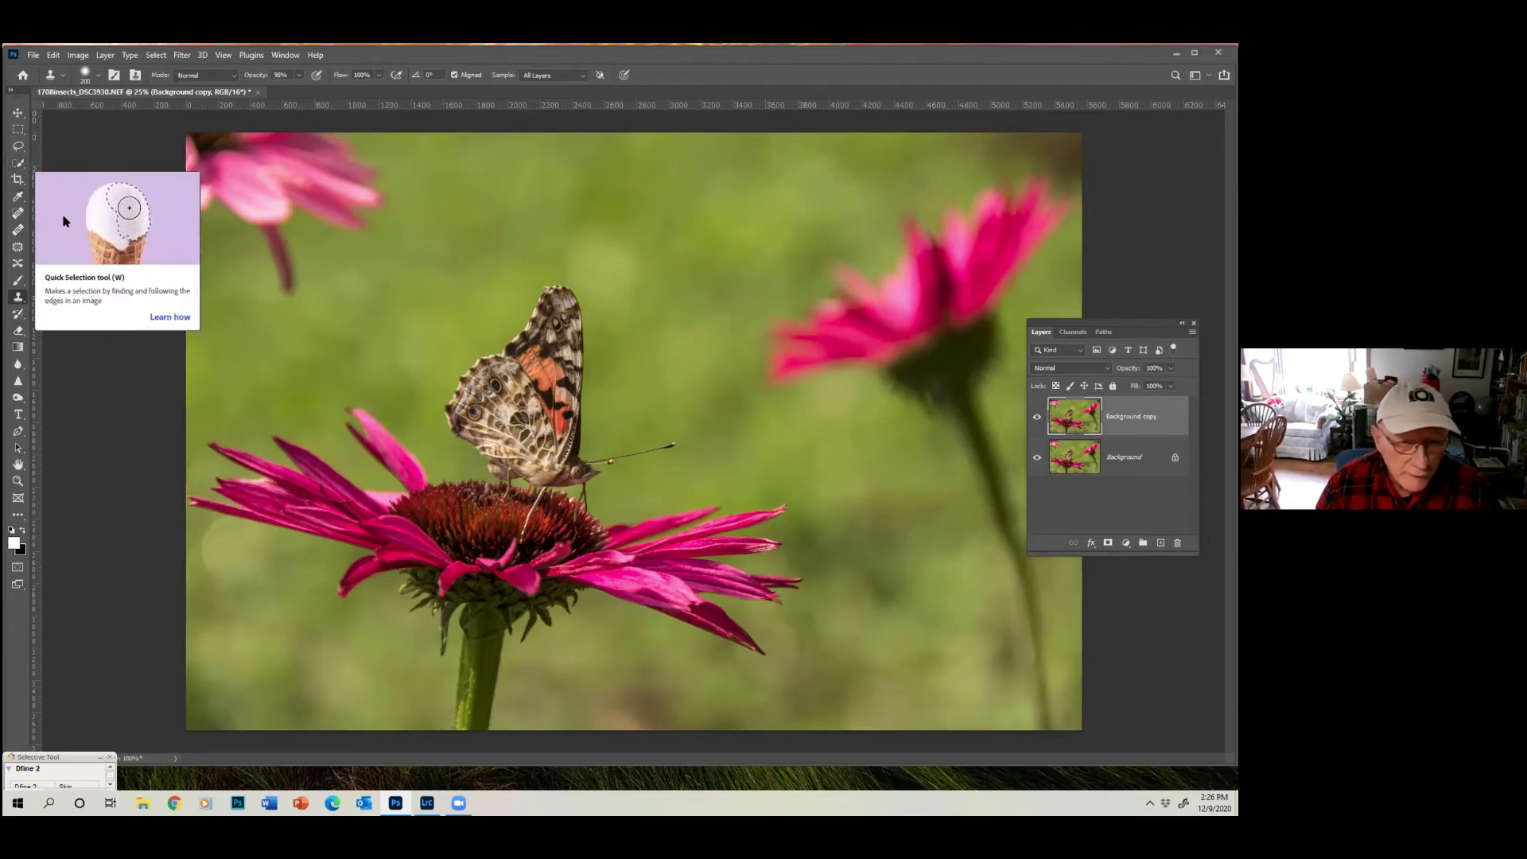
click(18, 248)
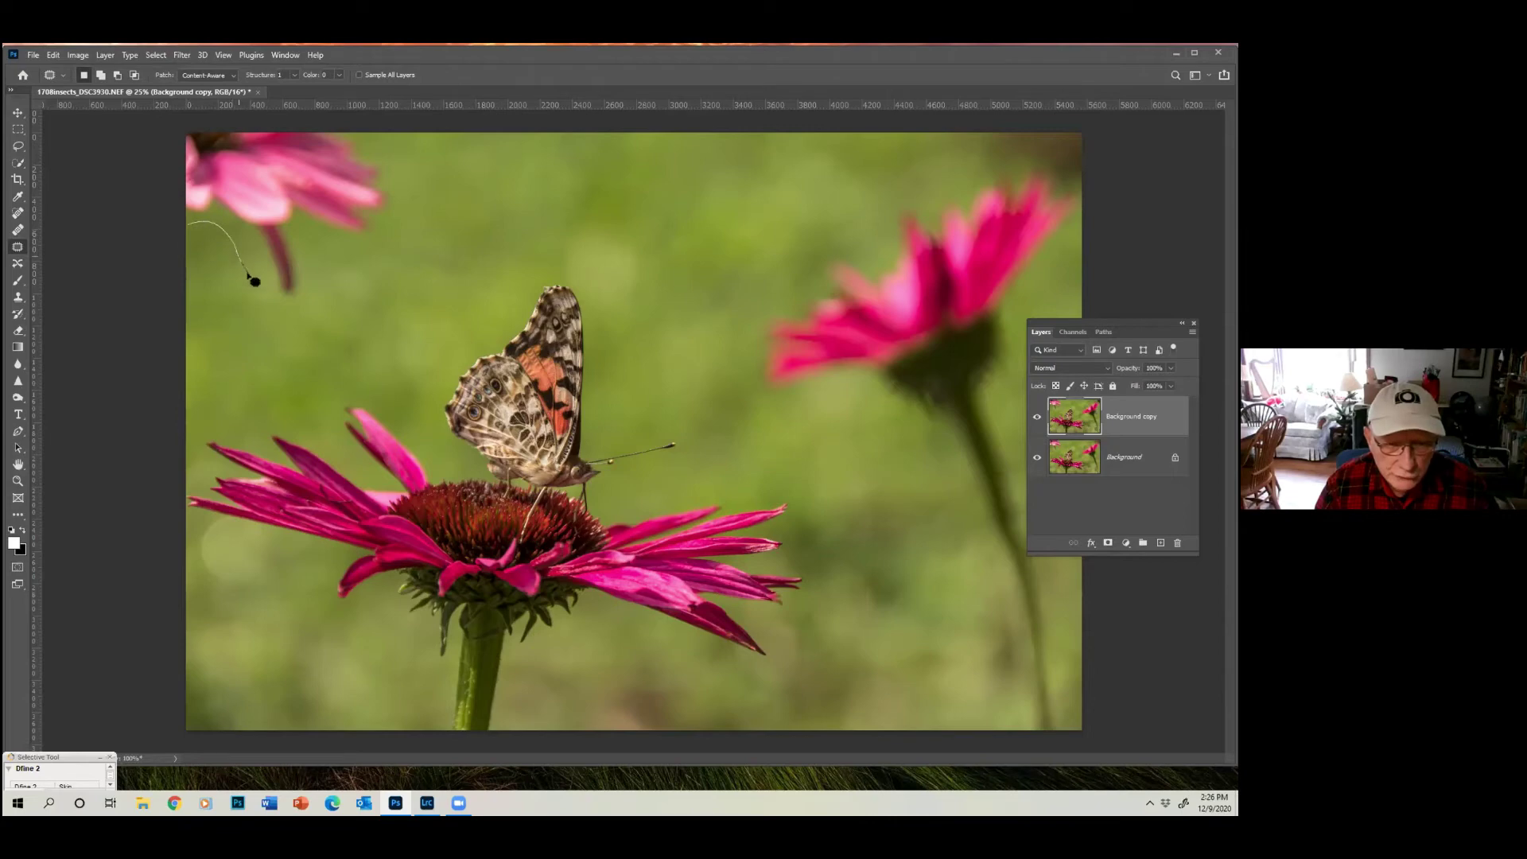
mouse_move(248, 275)
mouse_down()
mouse_move(275, 296)
mouse_move(308, 283)
mouse_up()
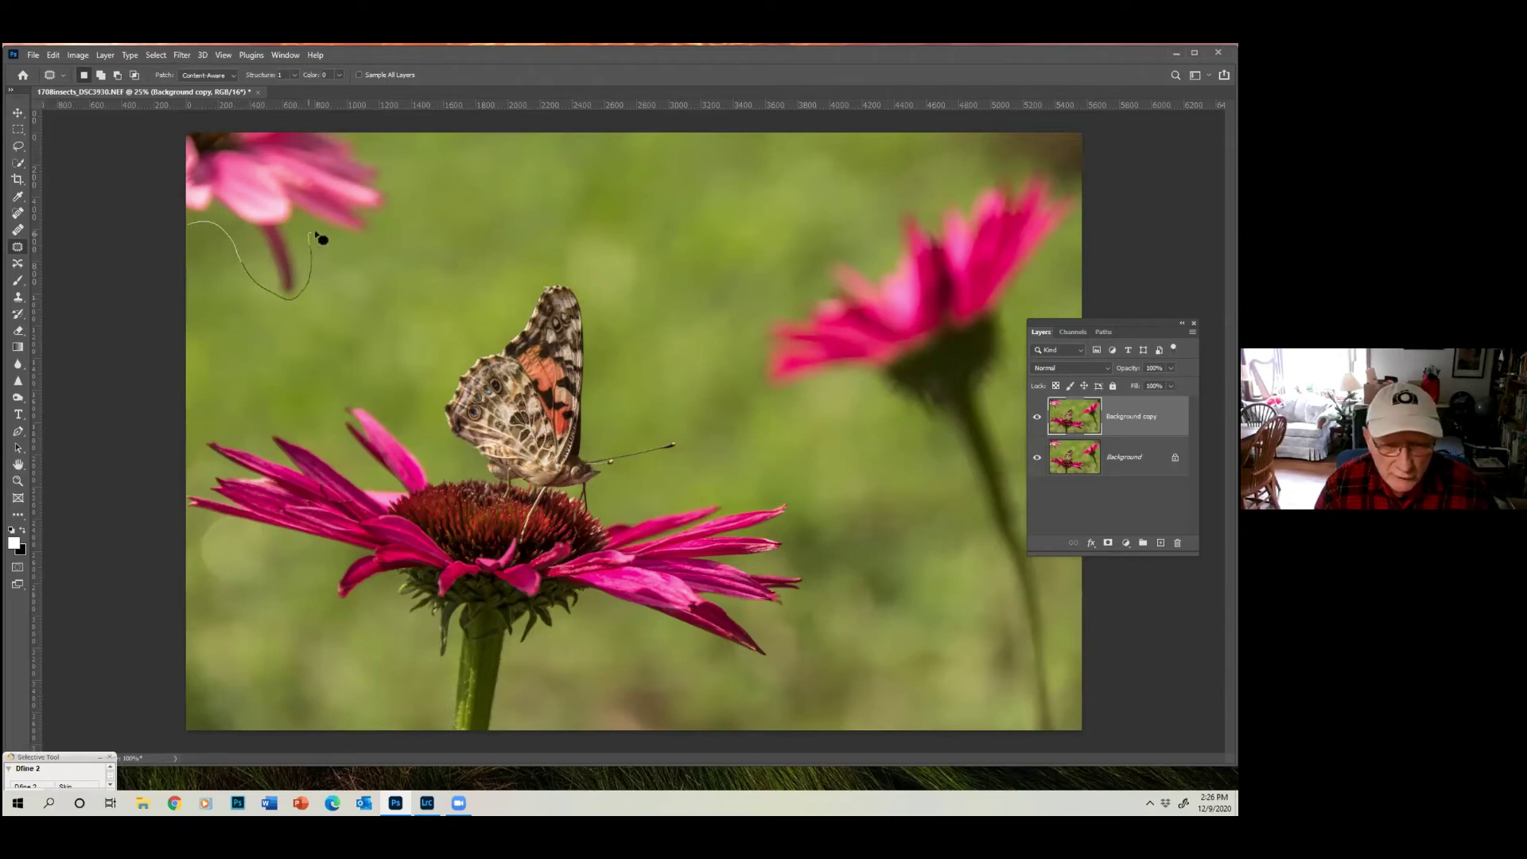
drag(381, 226, 402, 185)
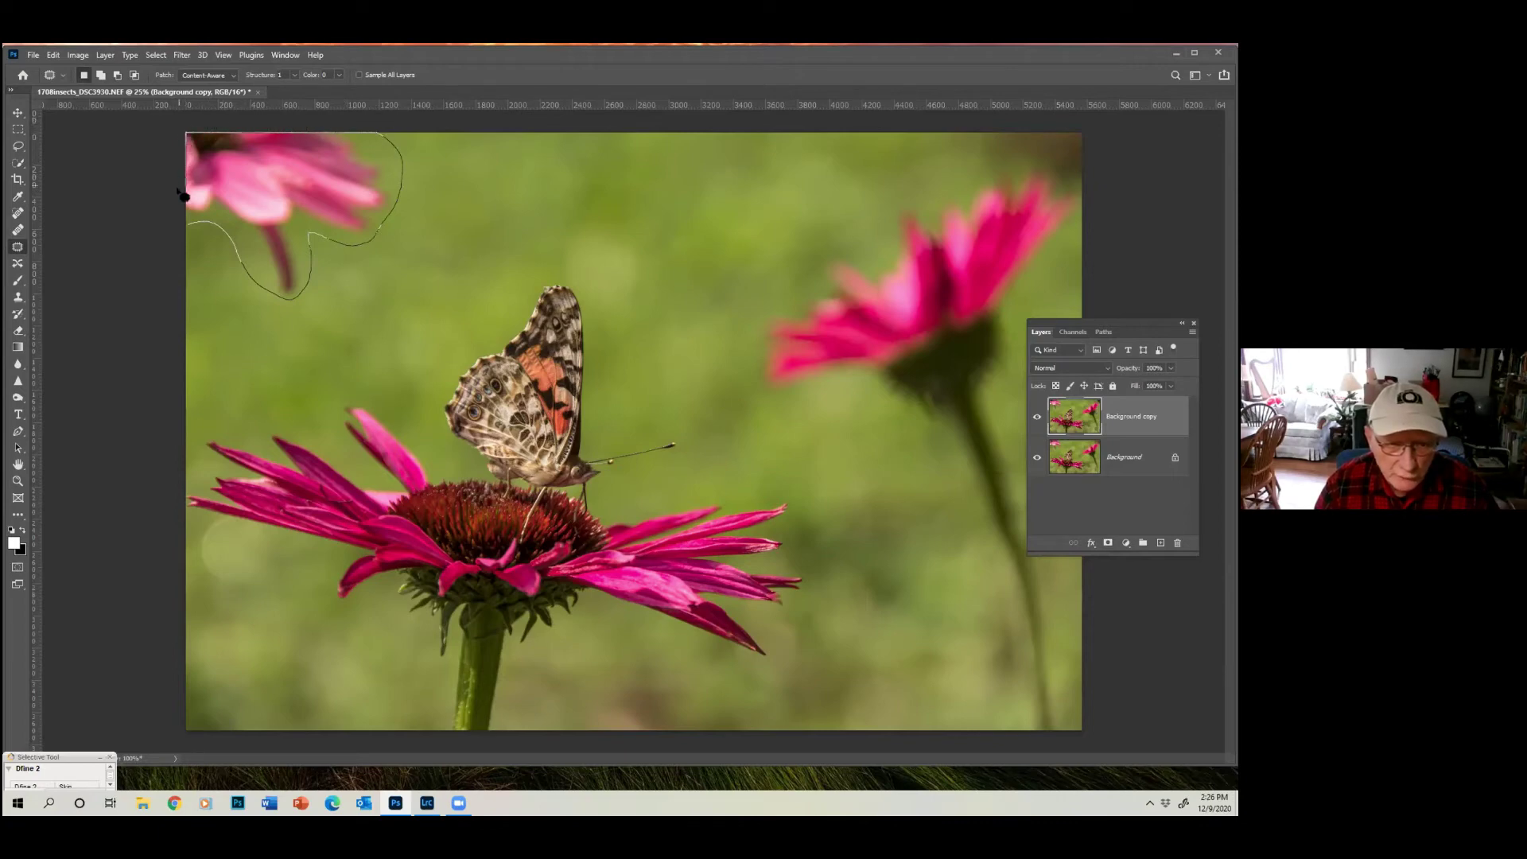
drag(188, 228, 186, 224)
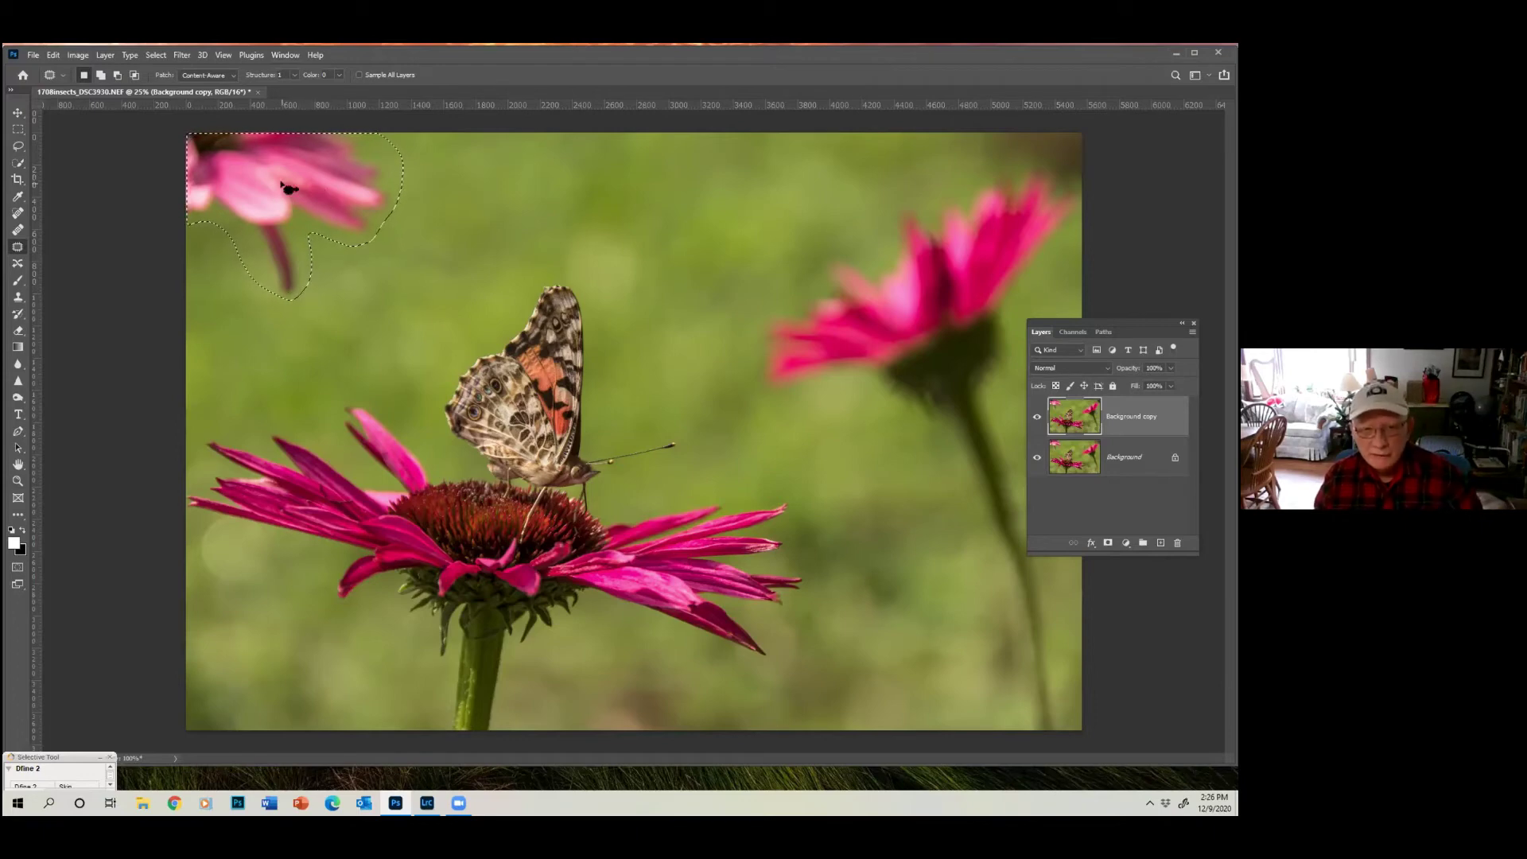
drag(282, 206, 469, 184)
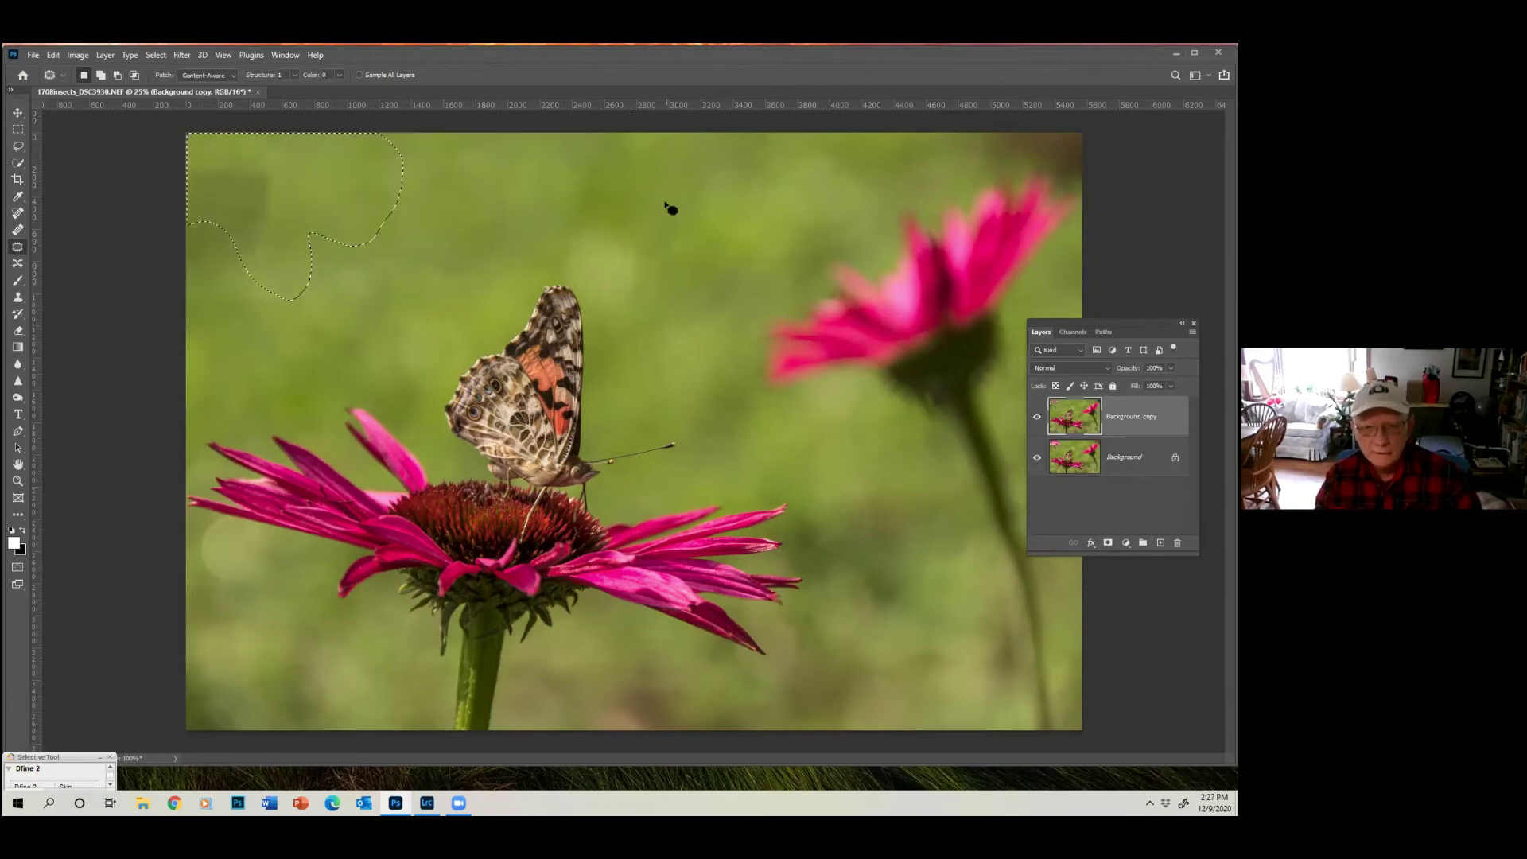
key(ctrl+d)
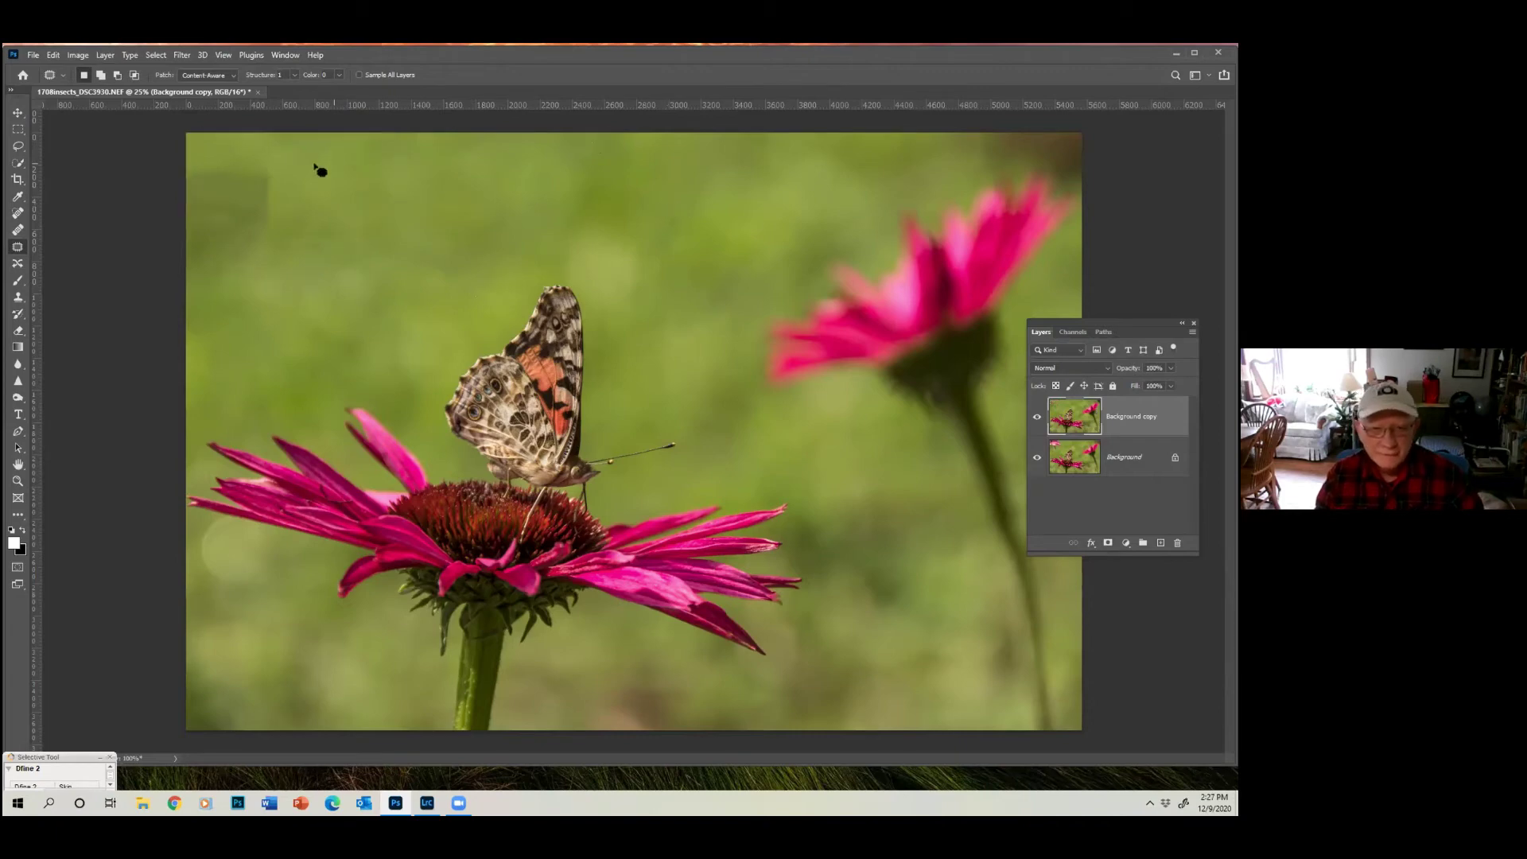
Patch the dark smudge remaining near the photo's left edge with clean green background, outlining it again for a second pass
mouse_move(192, 157)
mouse_down()
mouse_move(252, 159)
mouse_move(288, 198)
mouse_move(246, 261)
mouse_move(206, 277)
mouse_move(184, 159)
mouse_move(231, 187)
mouse_move(357, 199)
mouse_up()
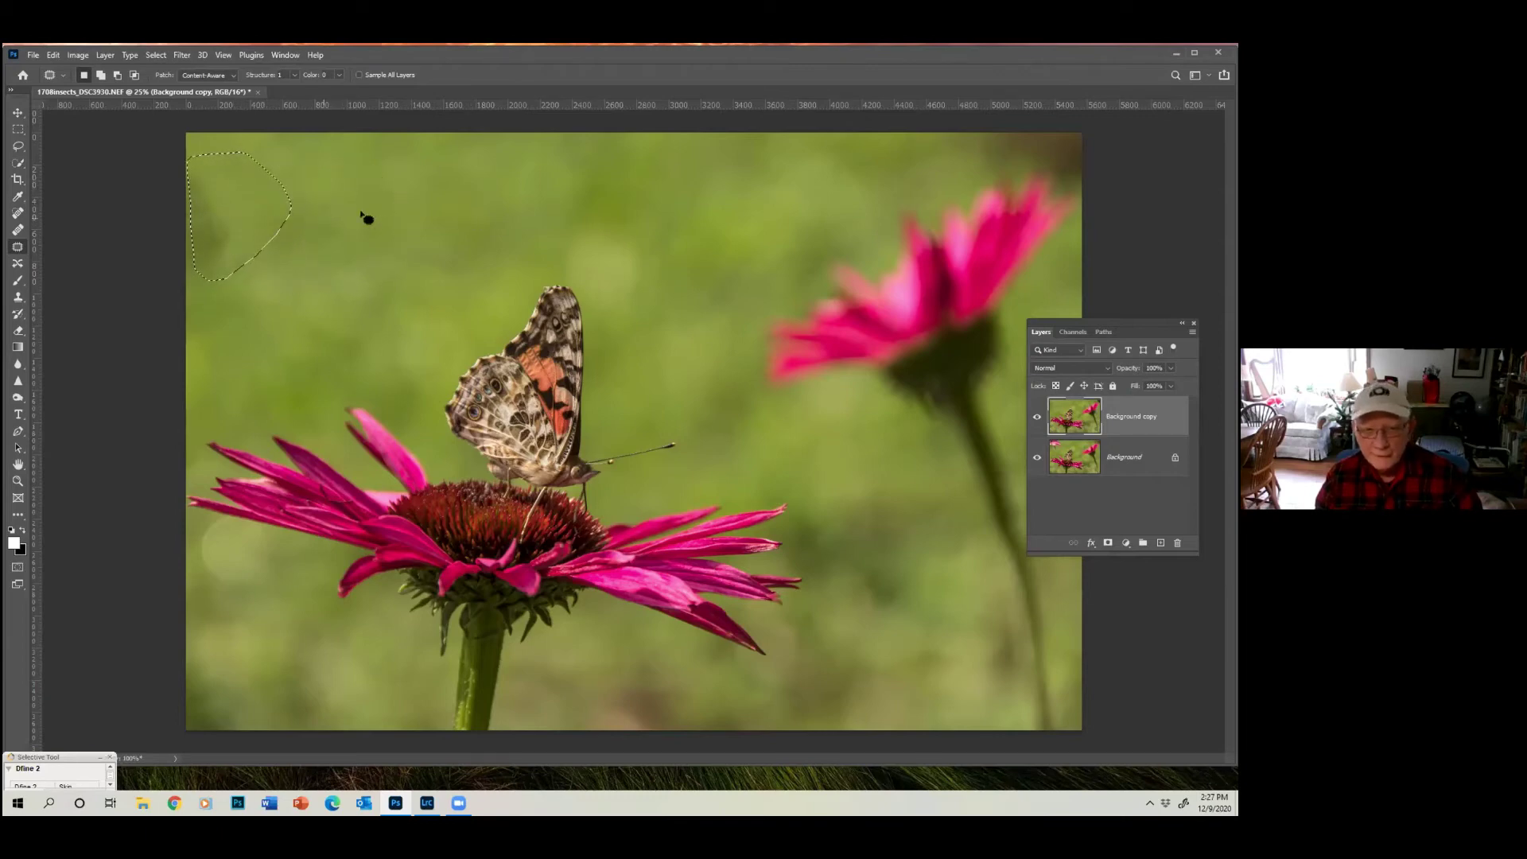
key(ctrl+d)
mouse_move(191, 147)
mouse_down()
mouse_move(263, 227)
mouse_move(208, 277)
mouse_move(165, 249)
mouse_move(188, 167)
mouse_up()
drag(259, 216, 473, 245)
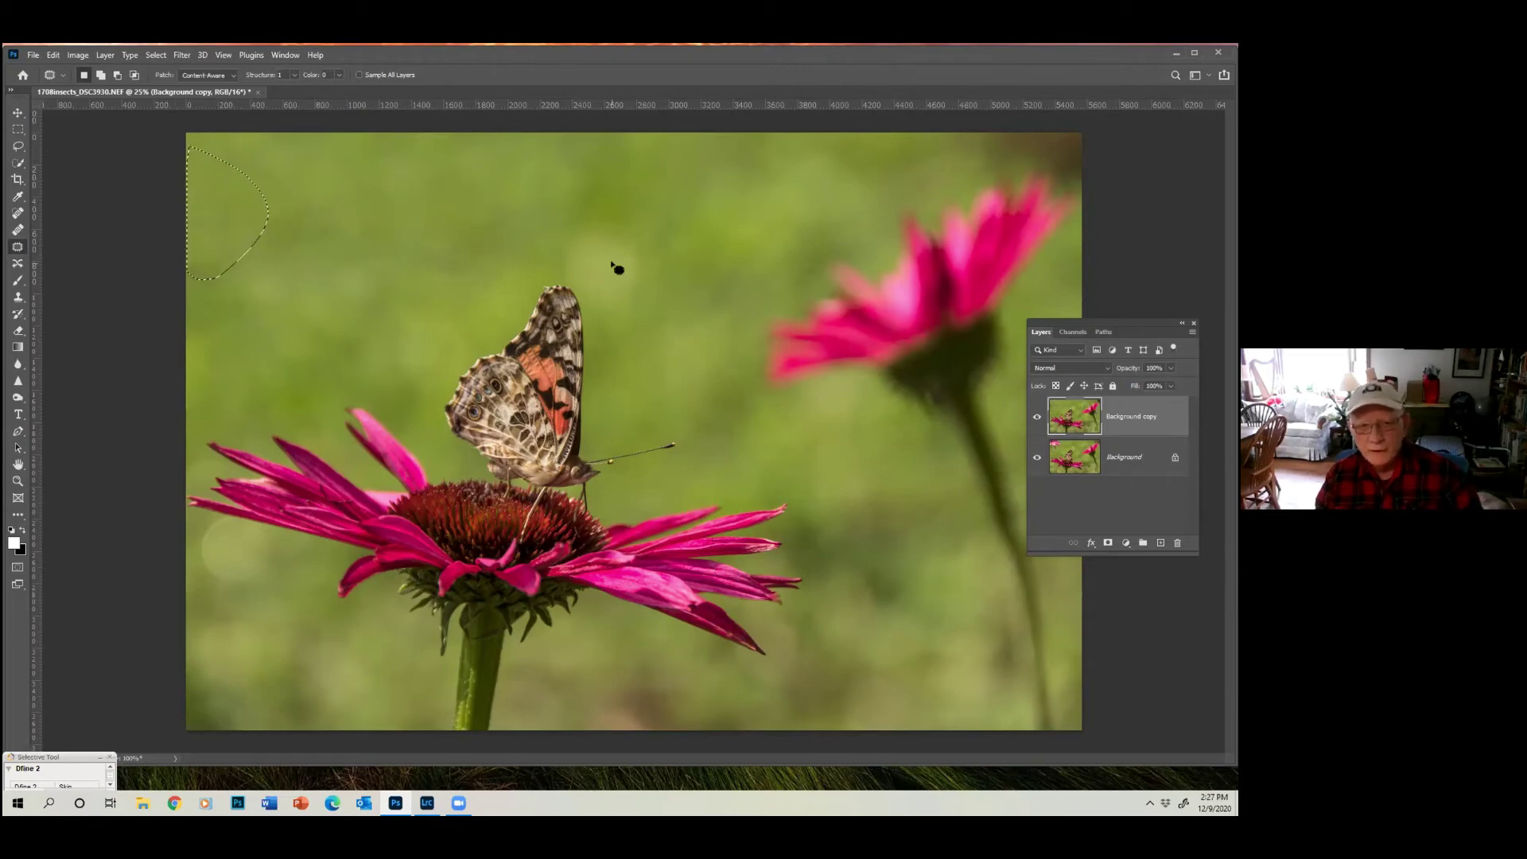
key(ctrl+d)
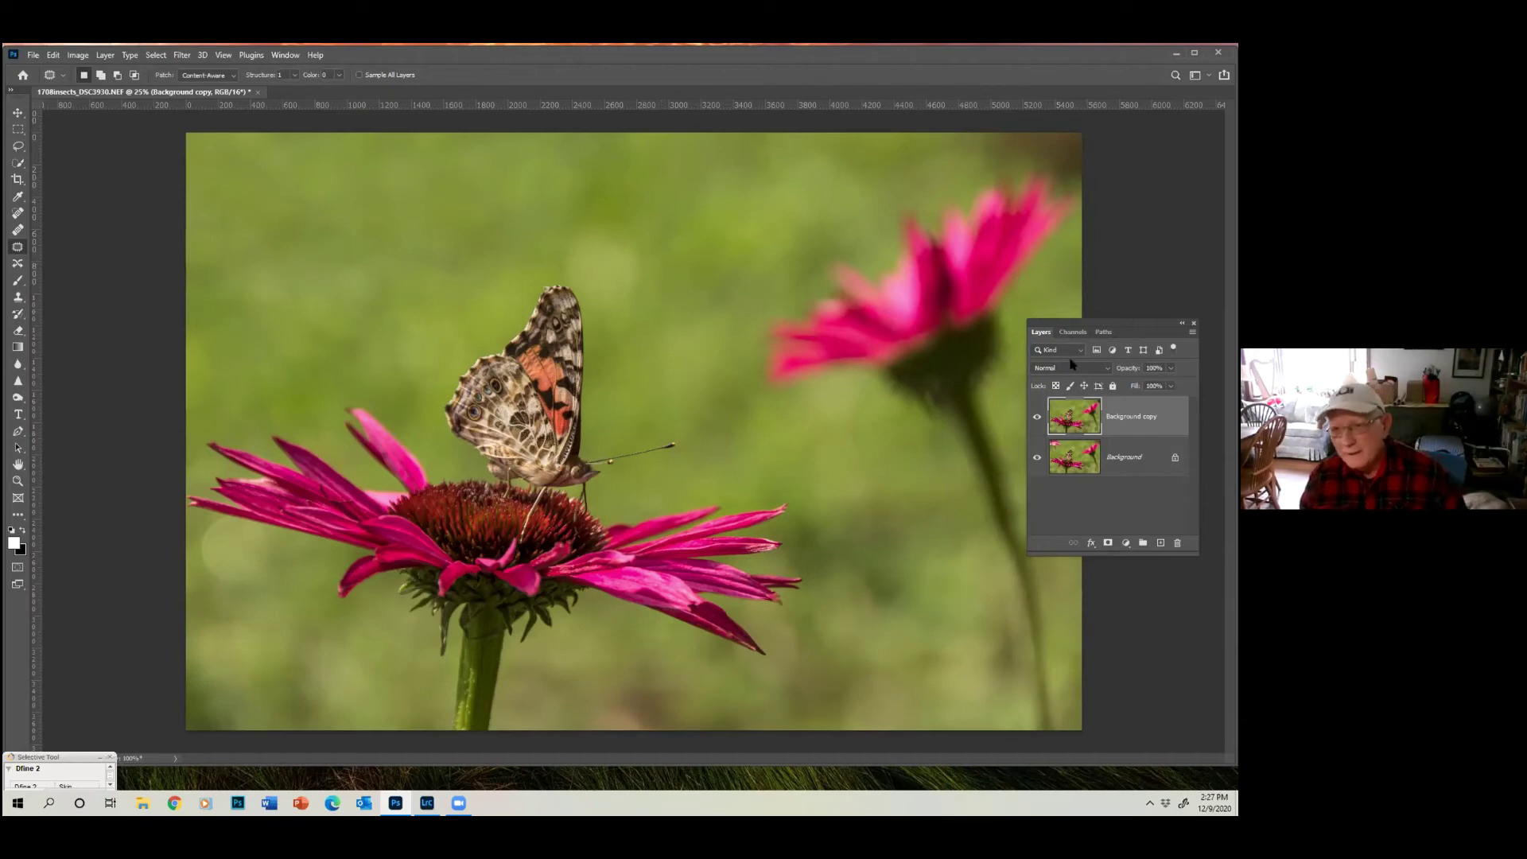
Delete the patched Background copy, duplicate the Background layer afresh, and move the Layers panel clear of the photo
drag(1125, 329, 1185, 329)
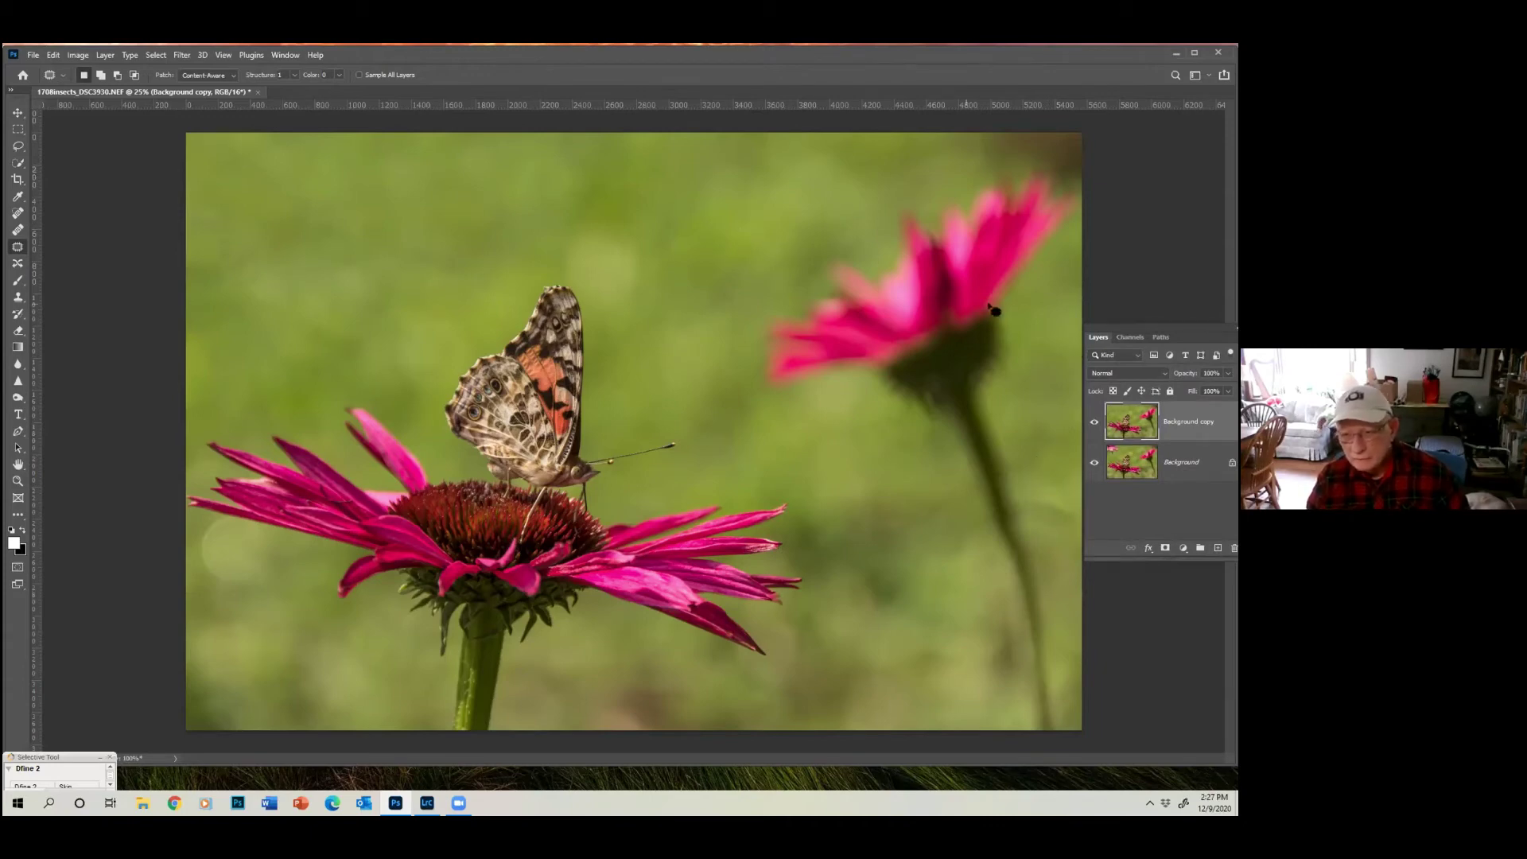
mouse_move(1204, 429)
mouse_down()
mouse_move(1213, 517)
mouse_move(1202, 400)
mouse_up()
drag(1179, 331, 1142, 328)
drag(1186, 408, 1198, 545)
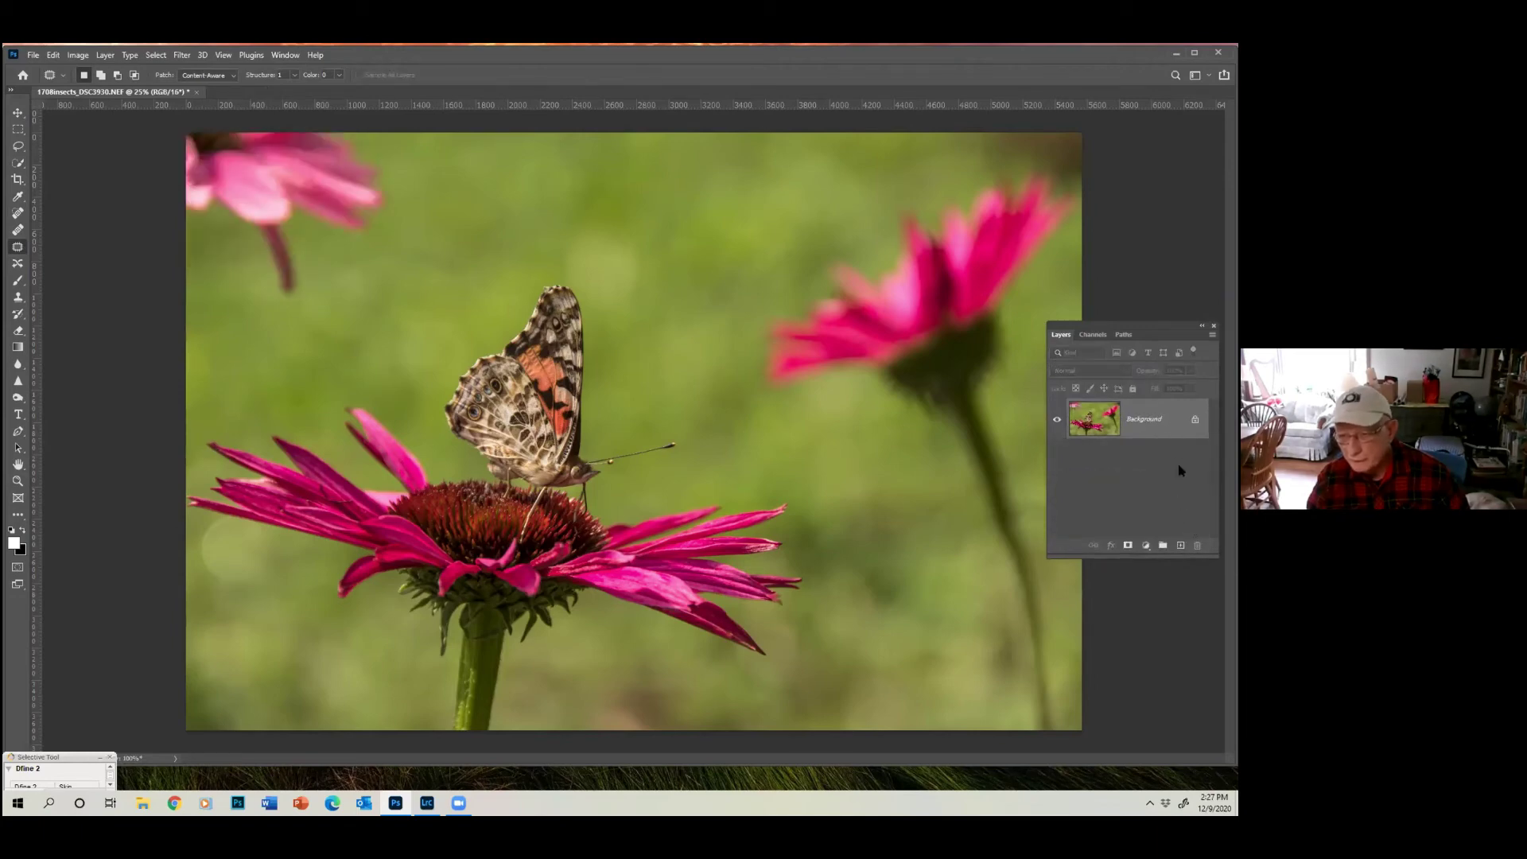
drag(1179, 421, 1181, 544)
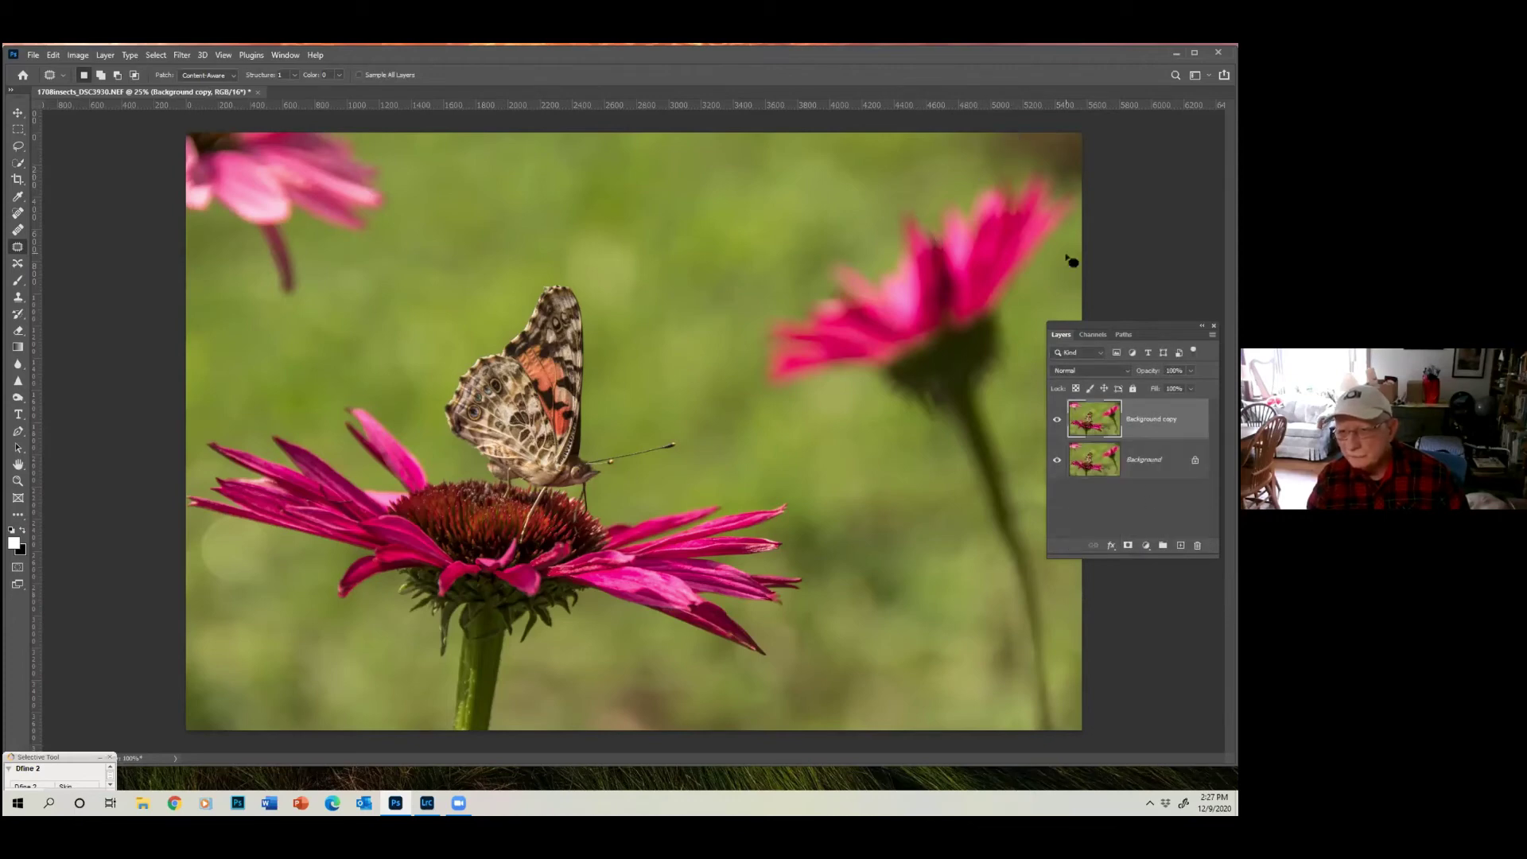
drag(1123, 325, 1164, 333)
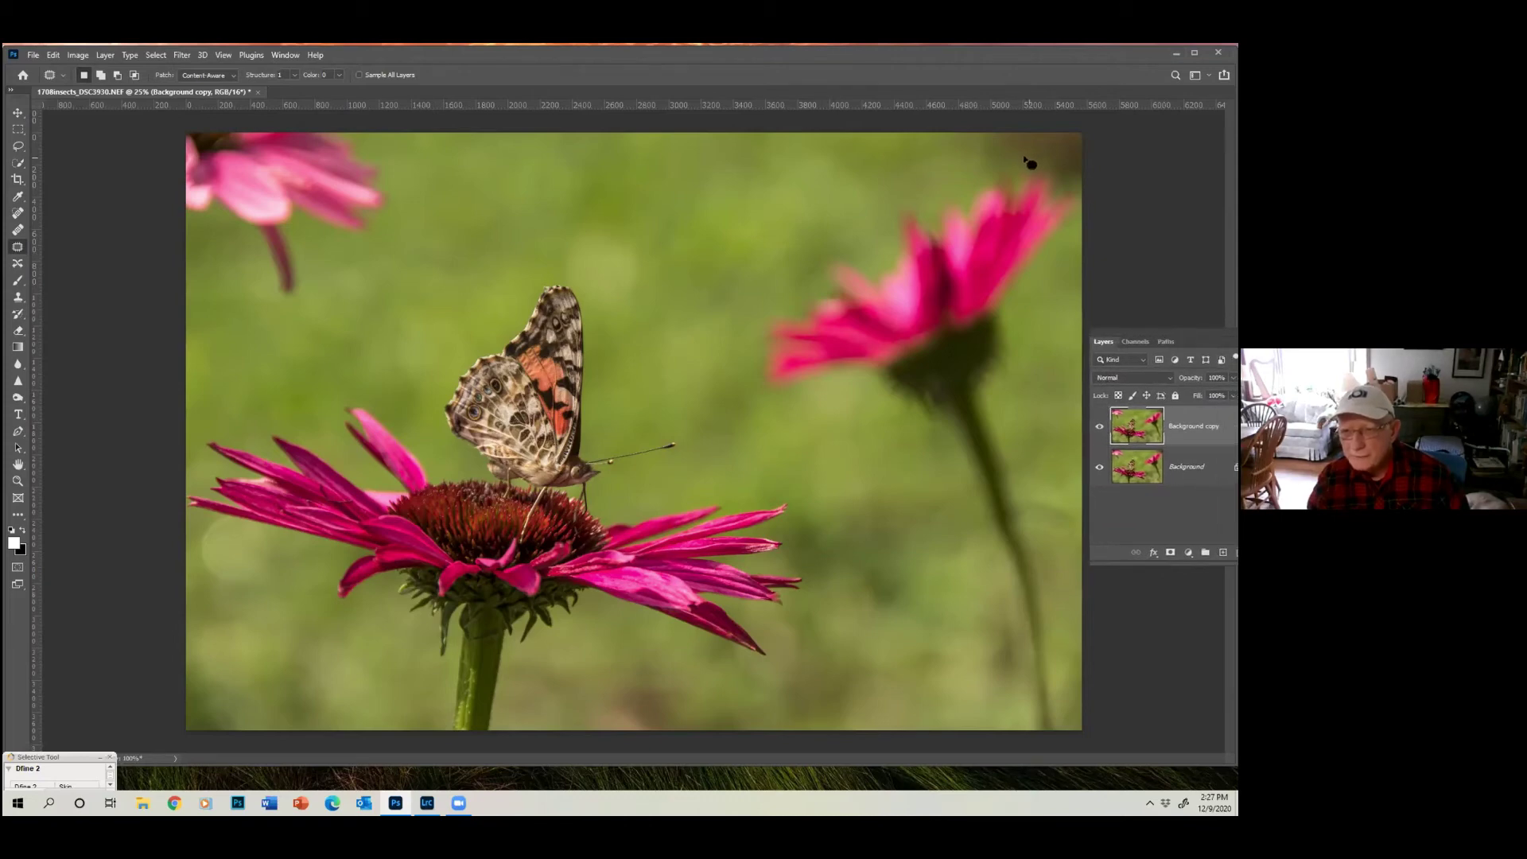
Outline the large blurred flower head on the photo's right side and patch it with green background above and beside it
mouse_move(1025, 159)
mouse_down()
mouse_move(798, 277)
mouse_move(766, 312)
mouse_move(758, 359)
mouse_move(790, 396)
mouse_move(849, 418)
mouse_move(976, 406)
mouse_move(1023, 333)
mouse_move(1056, 232)
mouse_up()
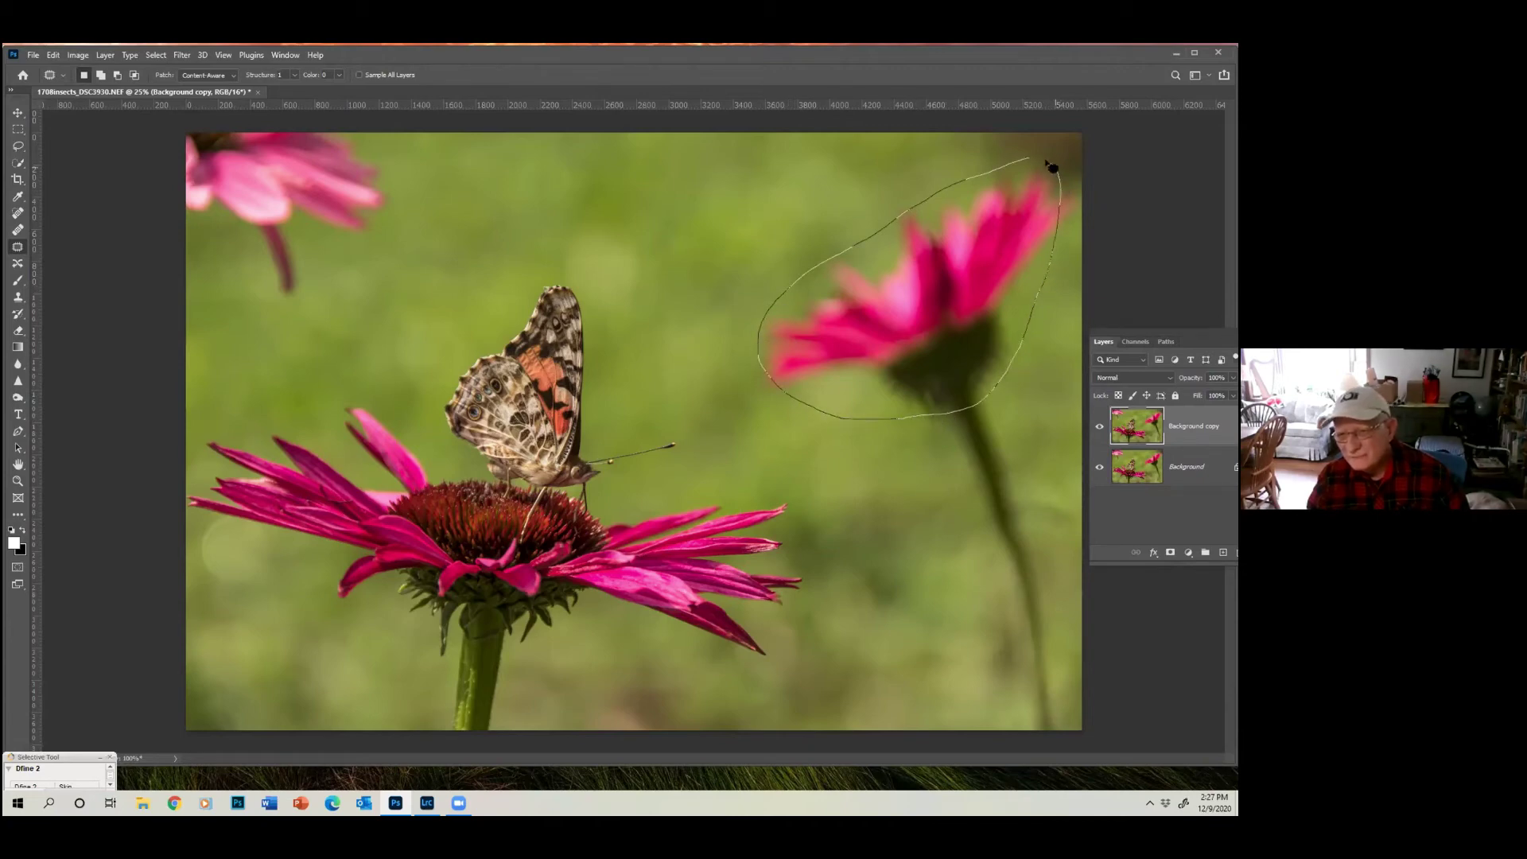
drag(1052, 167, 1026, 158)
mouse_move(967, 261)
mouse_down()
mouse_move(816, 222)
mouse_move(804, 204)
mouse_move(790, 230)
mouse_move(815, 204)
mouse_move(833, 265)
mouse_move(841, 236)
mouse_move(861, 250)
mouse_move(837, 240)
mouse_move(856, 209)
mouse_move(834, 221)
mouse_up()
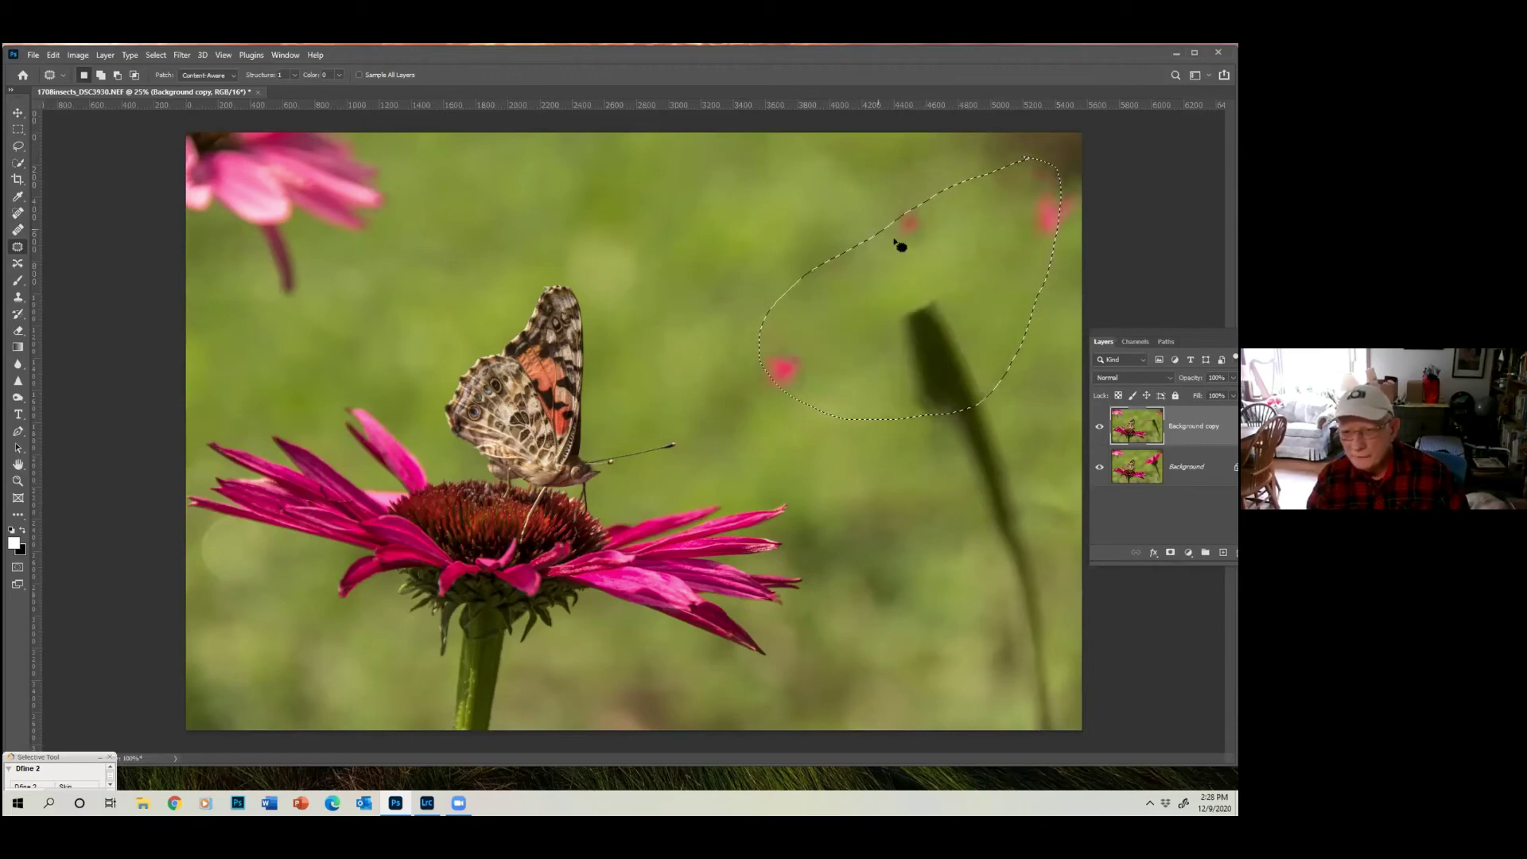
key(ctrl+d)
Patch the blurred flower's remaining dark stem with the green background beside it and clear the selection
mouse_move(953, 295)
mouse_down()
mouse_move(892, 288)
mouse_move(891, 357)
mouse_move(1023, 714)
mouse_move(1043, 725)
mouse_move(1054, 582)
mouse_move(951, 292)
mouse_up()
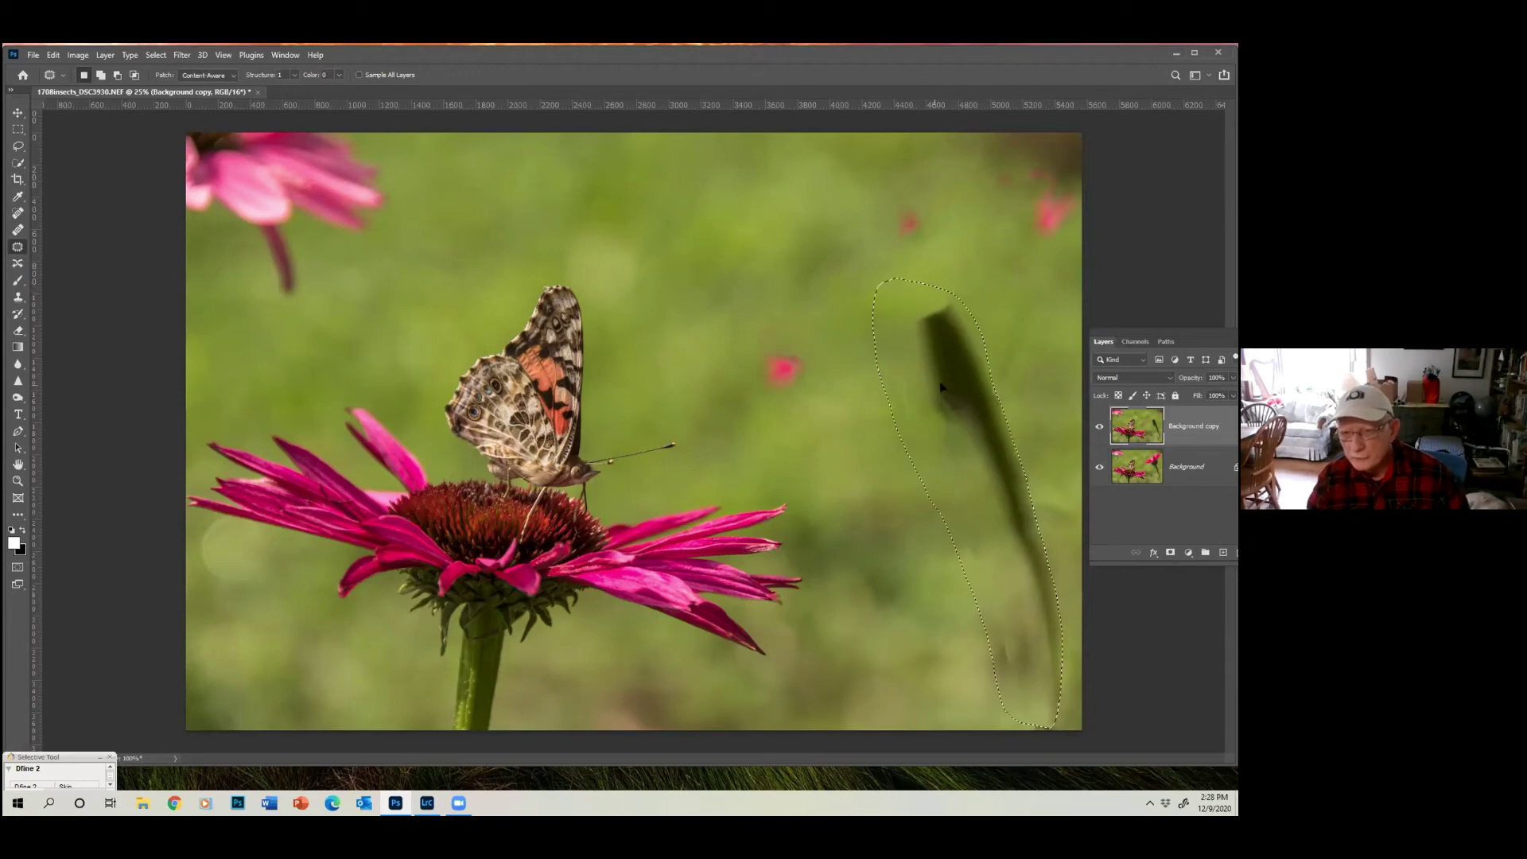
drag(941, 387, 852, 331)
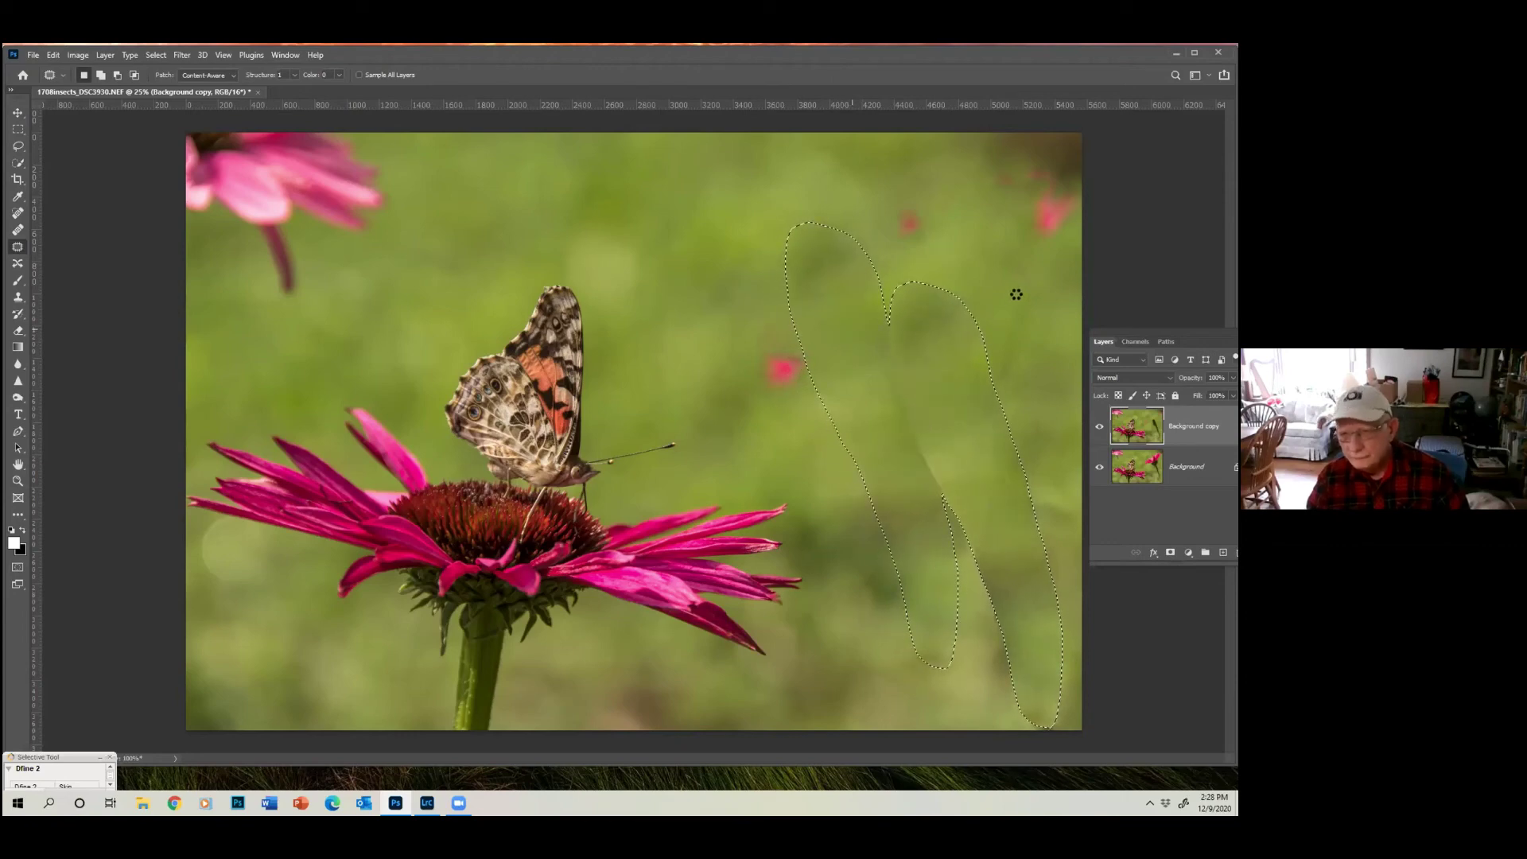
key(ctrl+d)
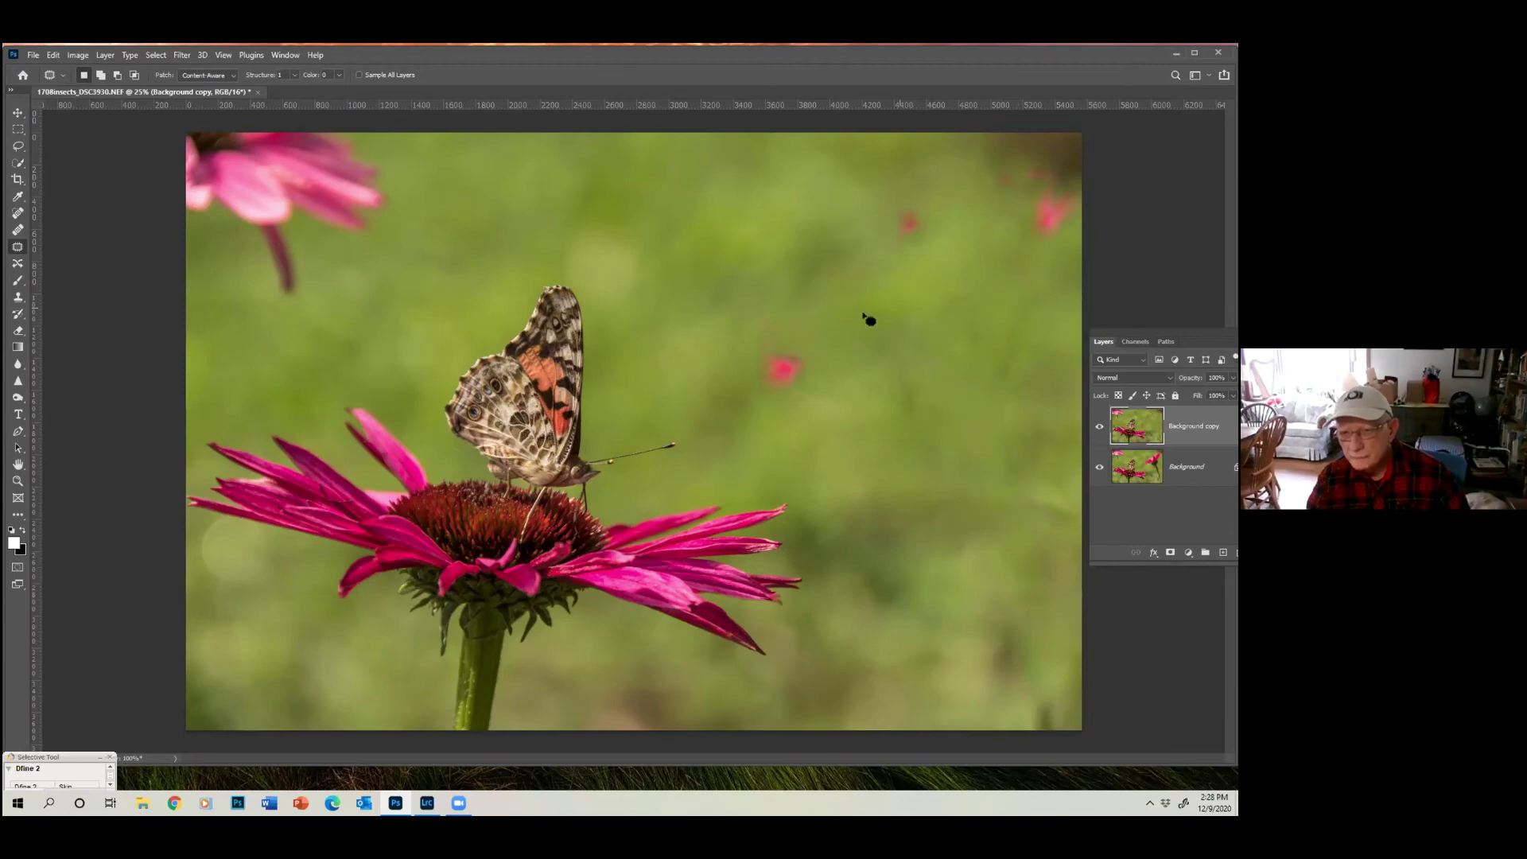
Patch the three leftover pink spots around the removed flower with clean green background and clear the selection
mouse_move(798, 344)
mouse_down()
mouse_move(750, 379)
mouse_move(804, 385)
mouse_move(798, 345)
mouse_move(859, 344)
mouse_move(965, 279)
mouse_up()
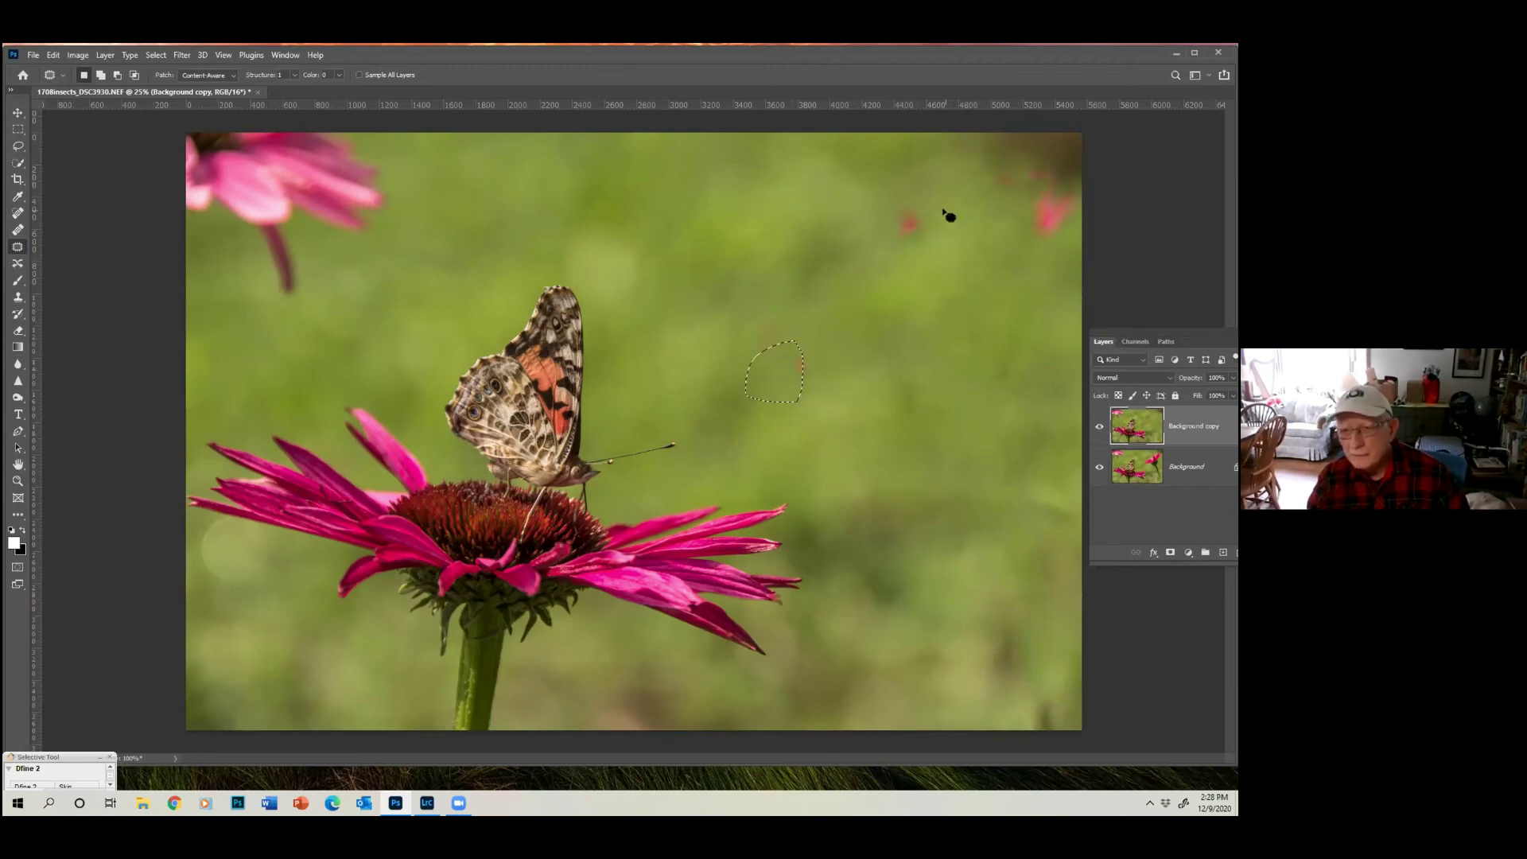
mouse_move(932, 197)
mouse_down()
mouse_move(856, 234)
mouse_move(917, 285)
mouse_move(957, 217)
mouse_move(953, 339)
mouse_up()
mouse_move(1055, 188)
mouse_down()
mouse_move(1010, 216)
mouse_move(1048, 251)
mouse_move(1066, 236)
mouse_move(1054, 190)
mouse_move(1015, 384)
mouse_up()
drag(1019, 473, 1016, 472)
key(ctrl+d)
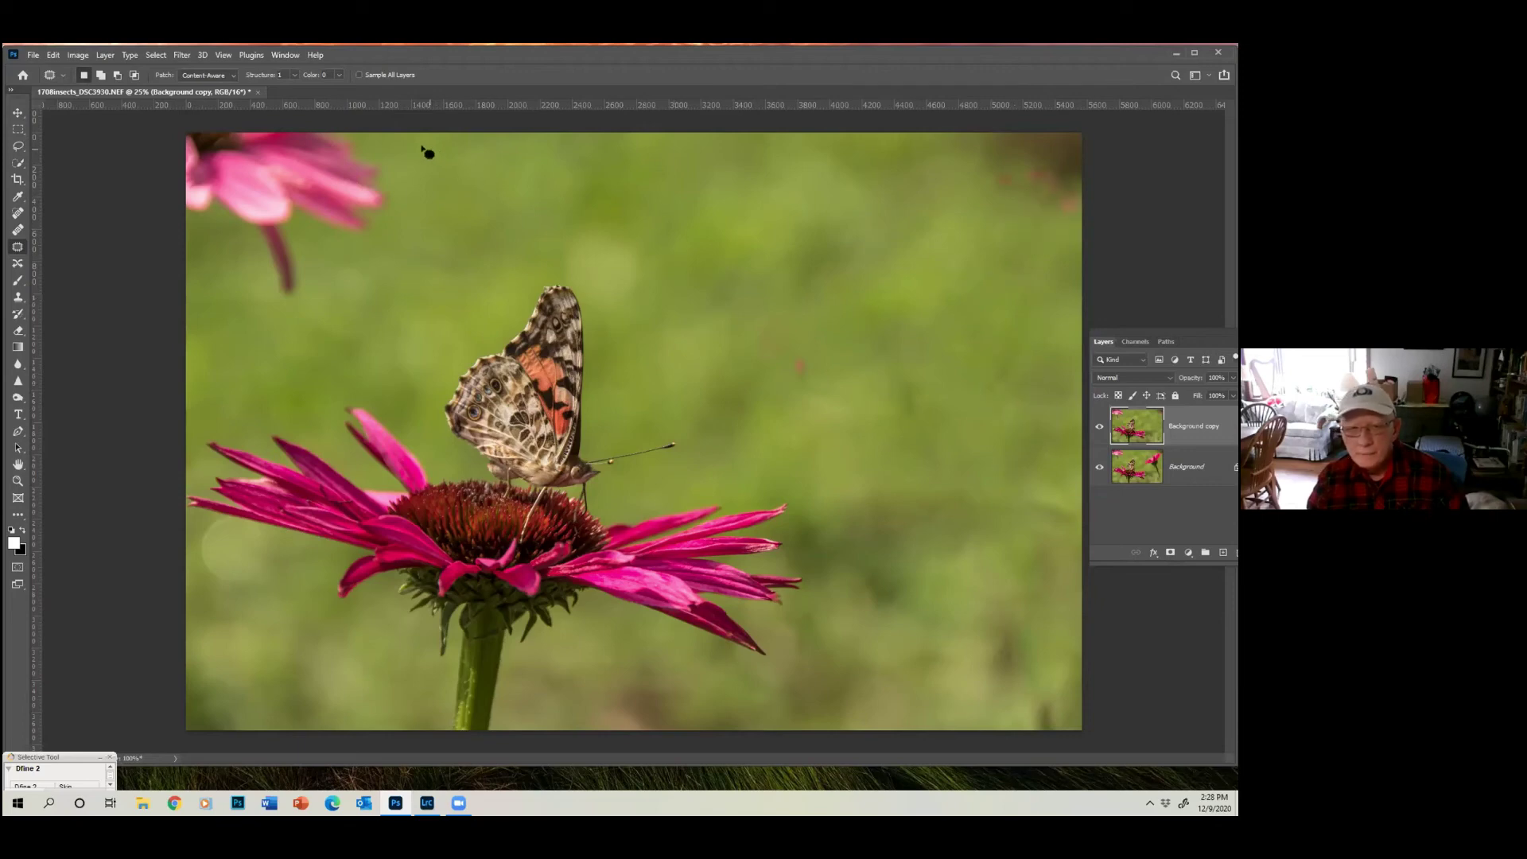
Outline the upper-left flower along the photo's corner, patch it with green from the cleaned right side, and deselect
mouse_move(368, 134)
mouse_down()
mouse_move(407, 199)
mouse_move(401, 242)
mouse_move(323, 249)
mouse_move(316, 304)
mouse_move(258, 304)
mouse_move(223, 236)
mouse_move(185, 228)
mouse_up()
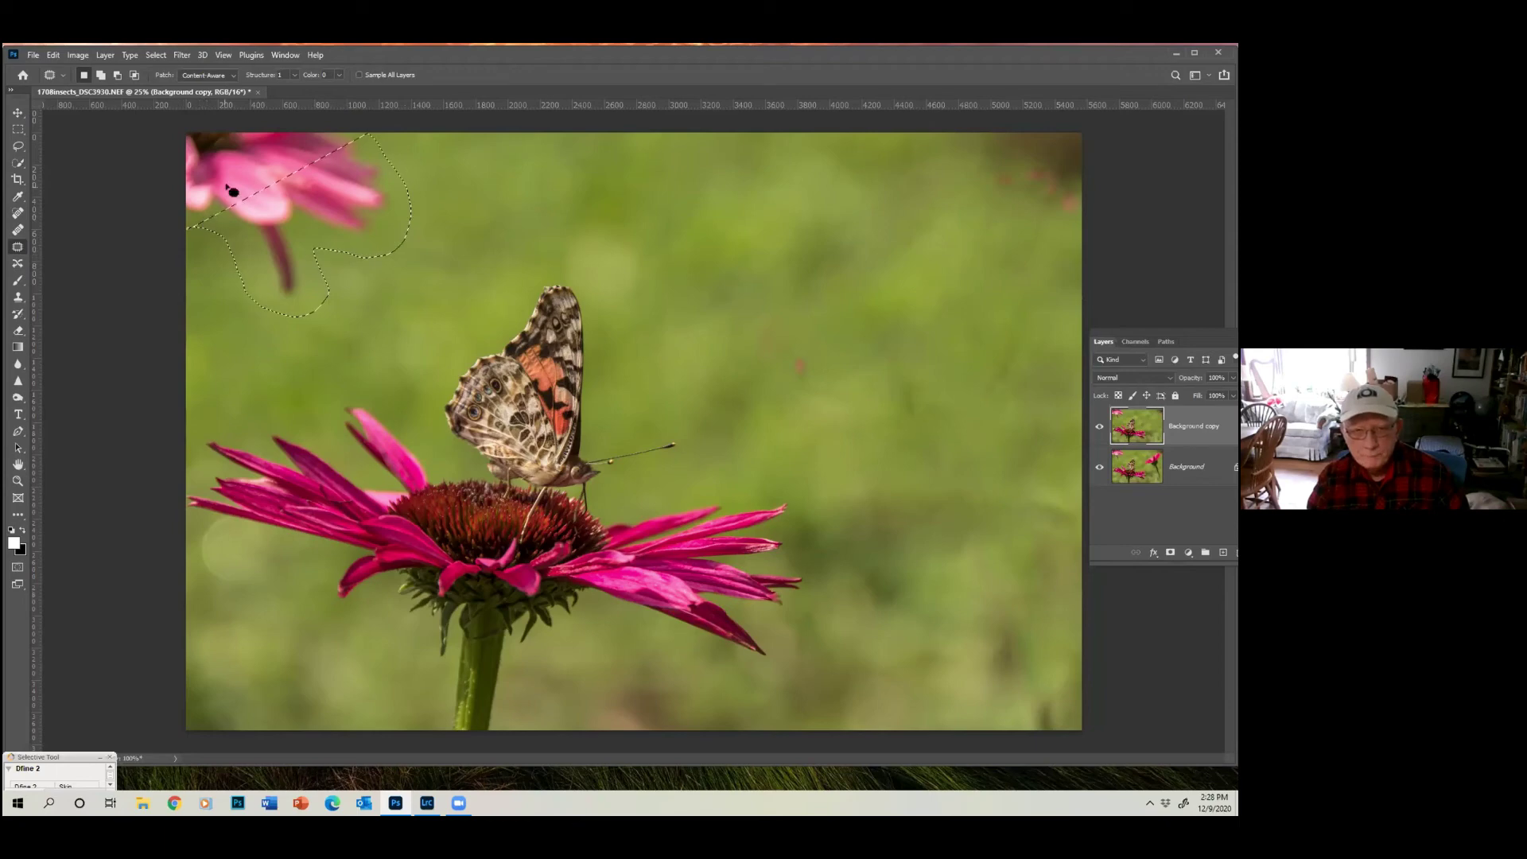
key(ctrl+d)
mouse_move(359, 134)
mouse_down()
mouse_move(390, 173)
mouse_move(386, 237)
mouse_move(323, 252)
mouse_move(290, 307)
mouse_move(257, 300)
mouse_move(183, 232)
mouse_move(186, 131)
mouse_move(217, 129)
mouse_move(355, 129)
mouse_move(552, 187)
mouse_move(818, 212)
mouse_move(832, 241)
mouse_move(876, 211)
mouse_up()
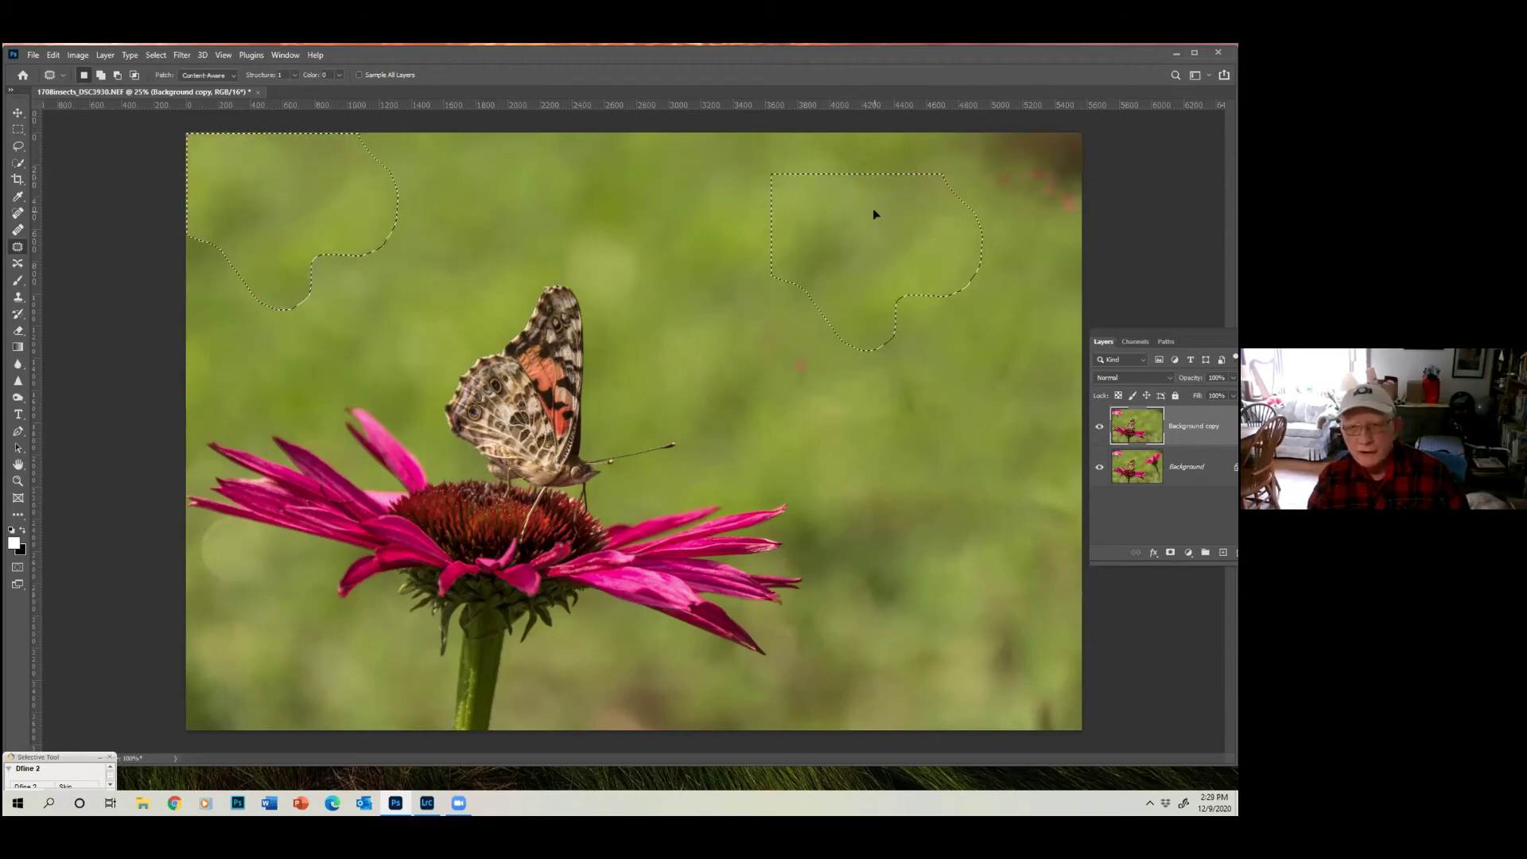
key(ctrl+d)
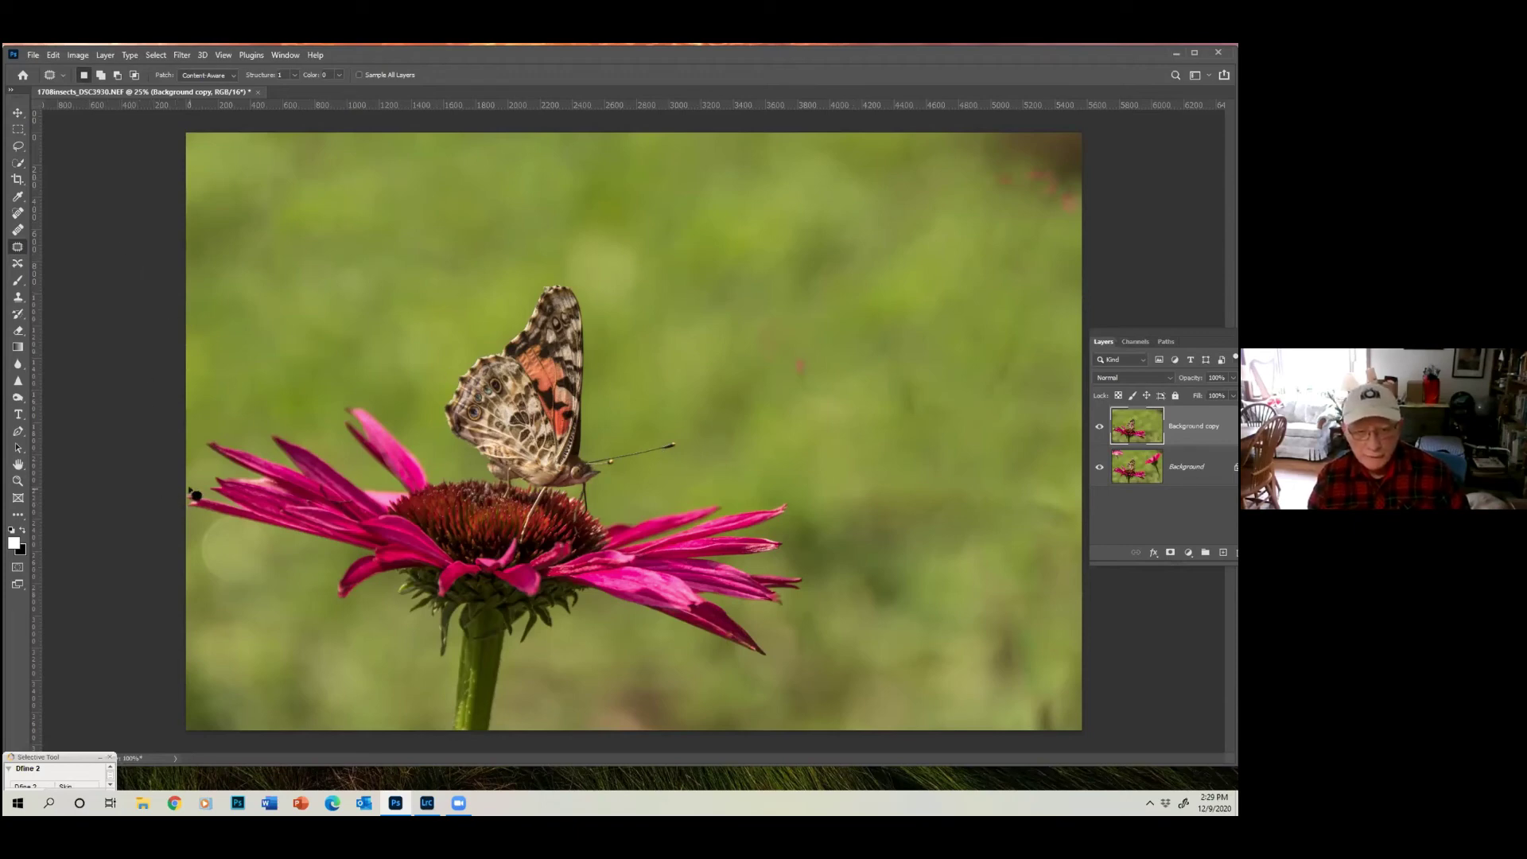
Extend the canvas slightly beyond the photo's left edge with the Crop tool and select the blank strip with the Magic Wand
click(17, 180)
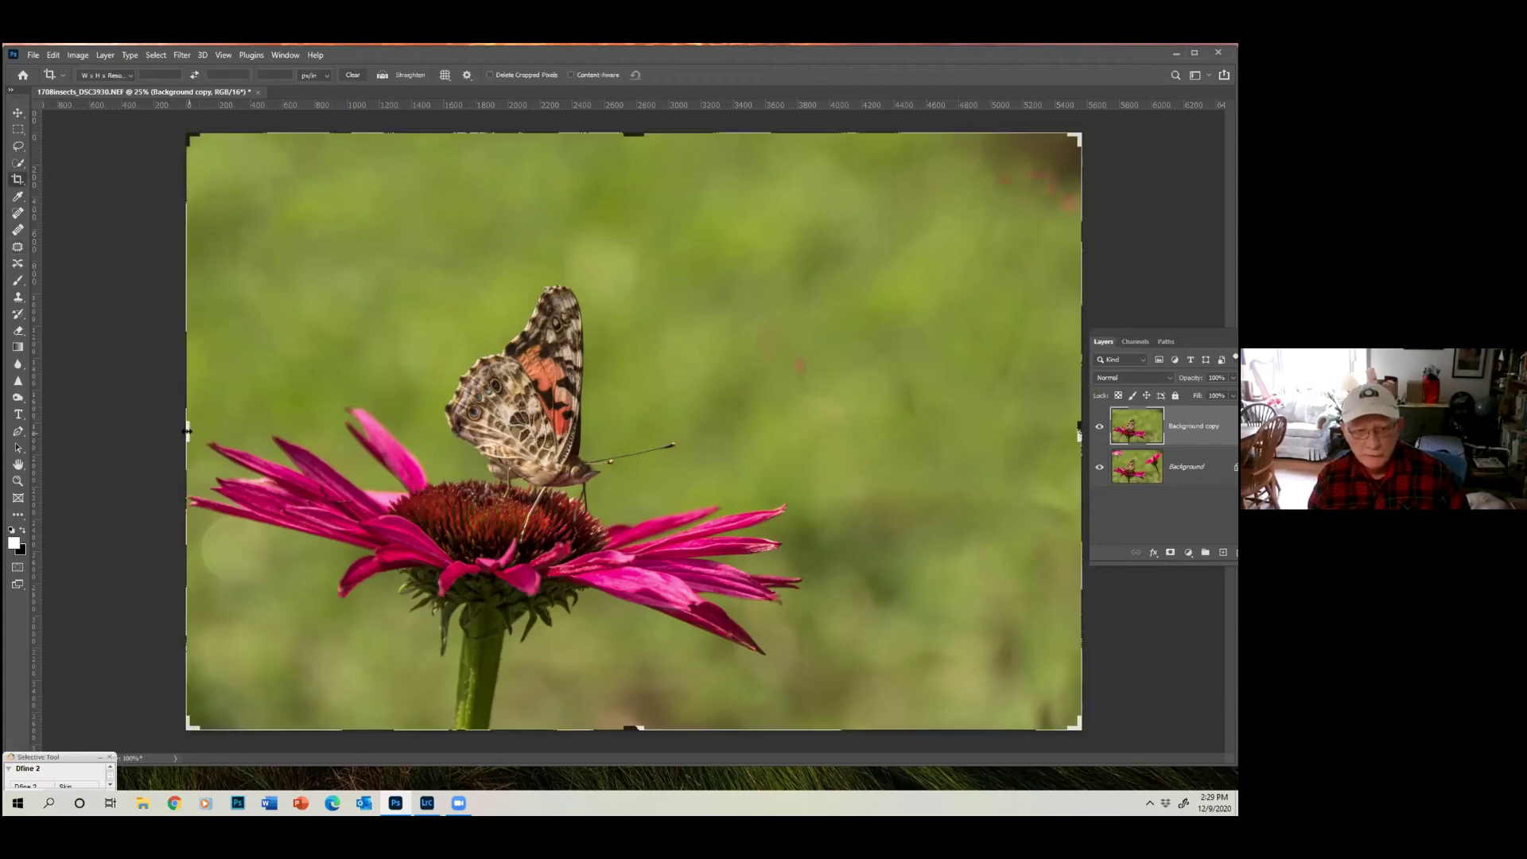
drag(188, 432, 169, 433)
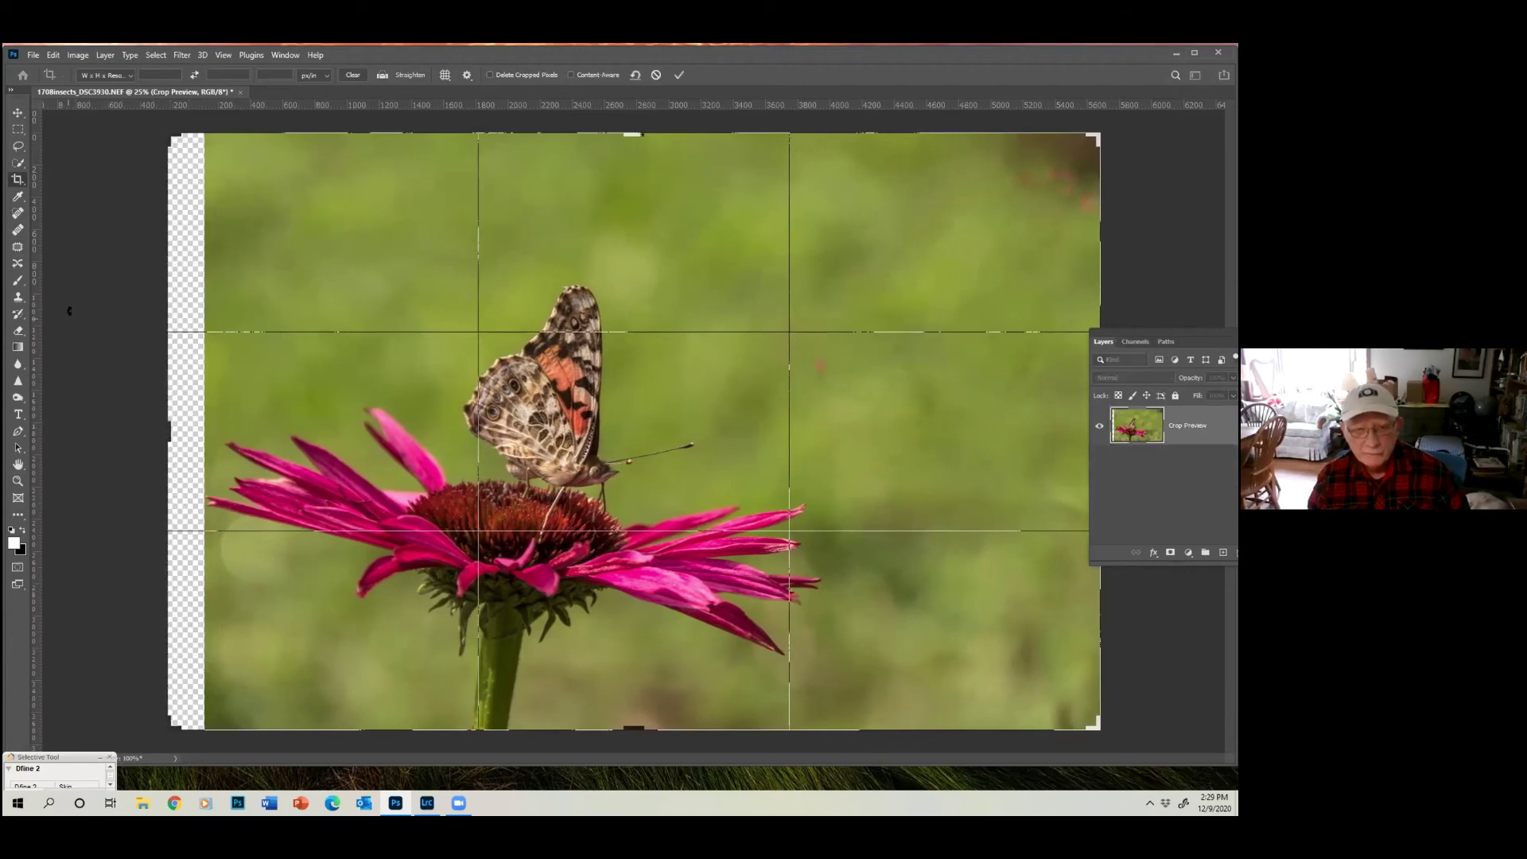
click(22, 160)
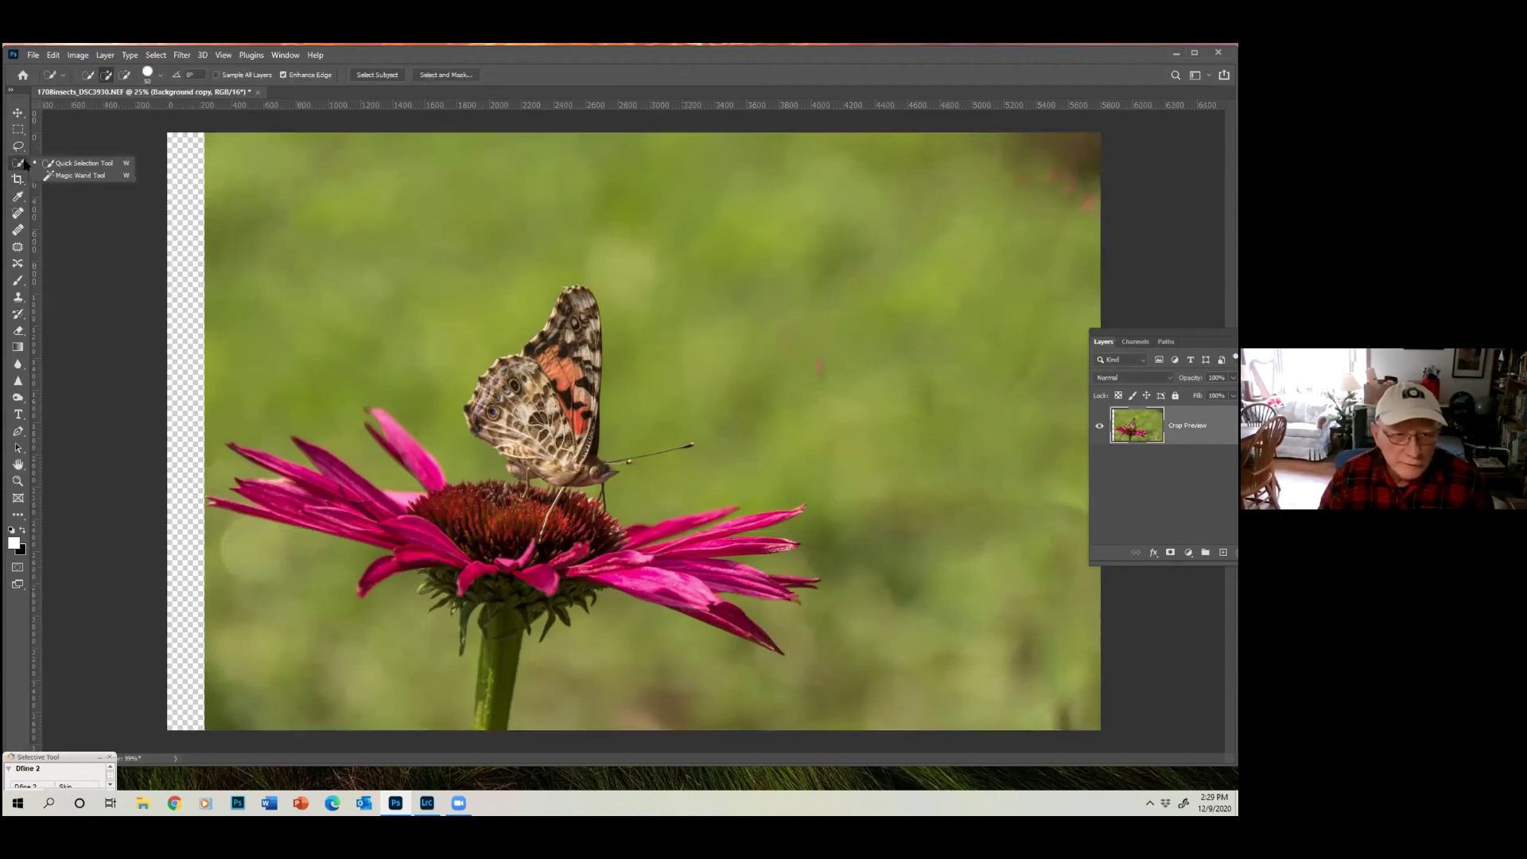
click(80, 177)
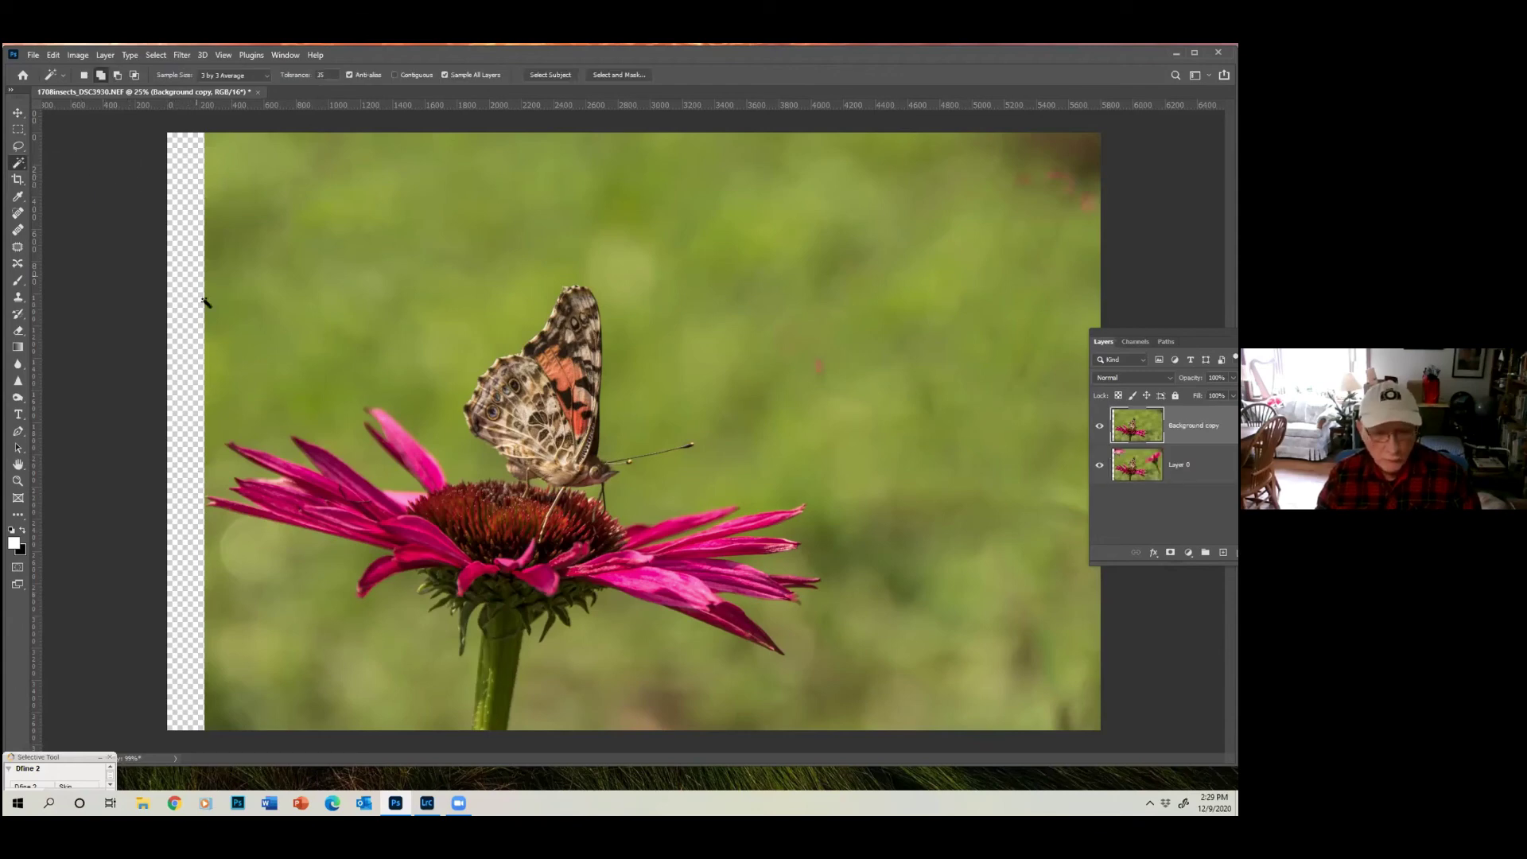
click(188, 195)
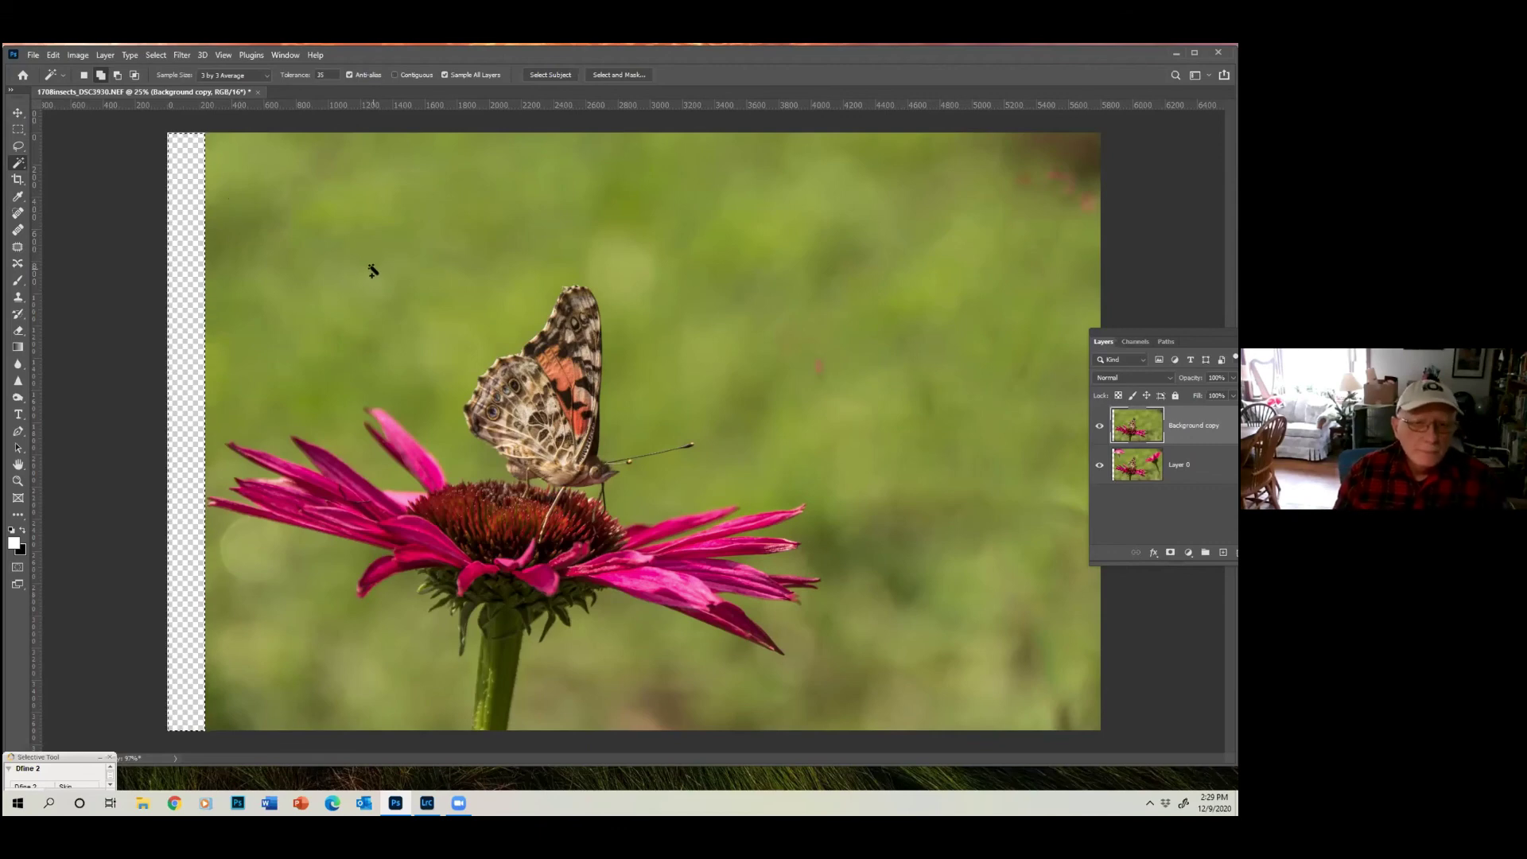
Fill the selected blank strip using Content-Aware with Color Adaptation, Normal mode and 100% opacity, then clear the selection
click(54, 56)
click(62, 253)
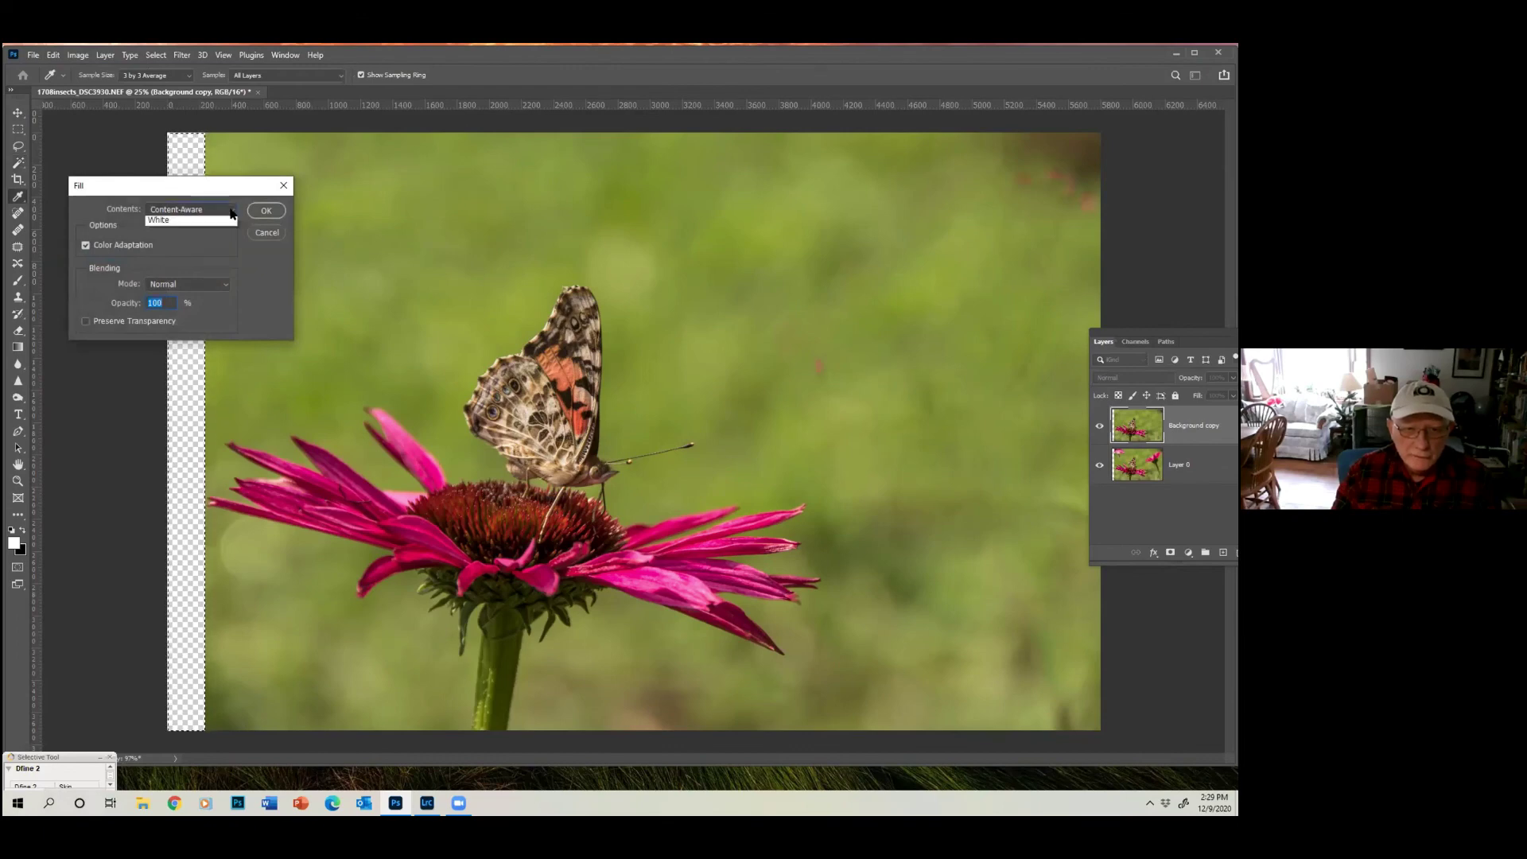
click(234, 209)
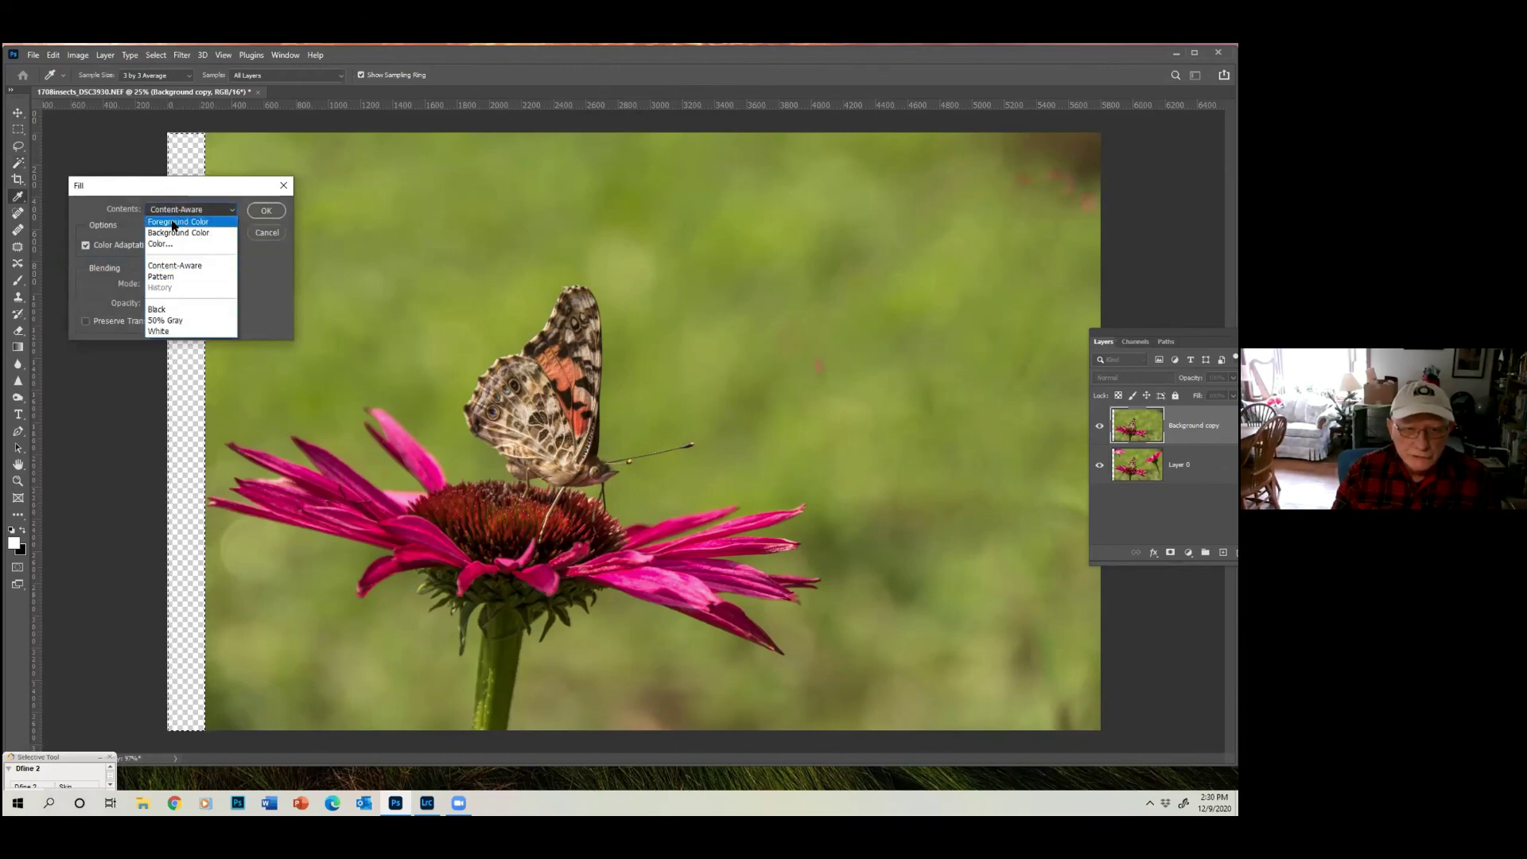
click(177, 267)
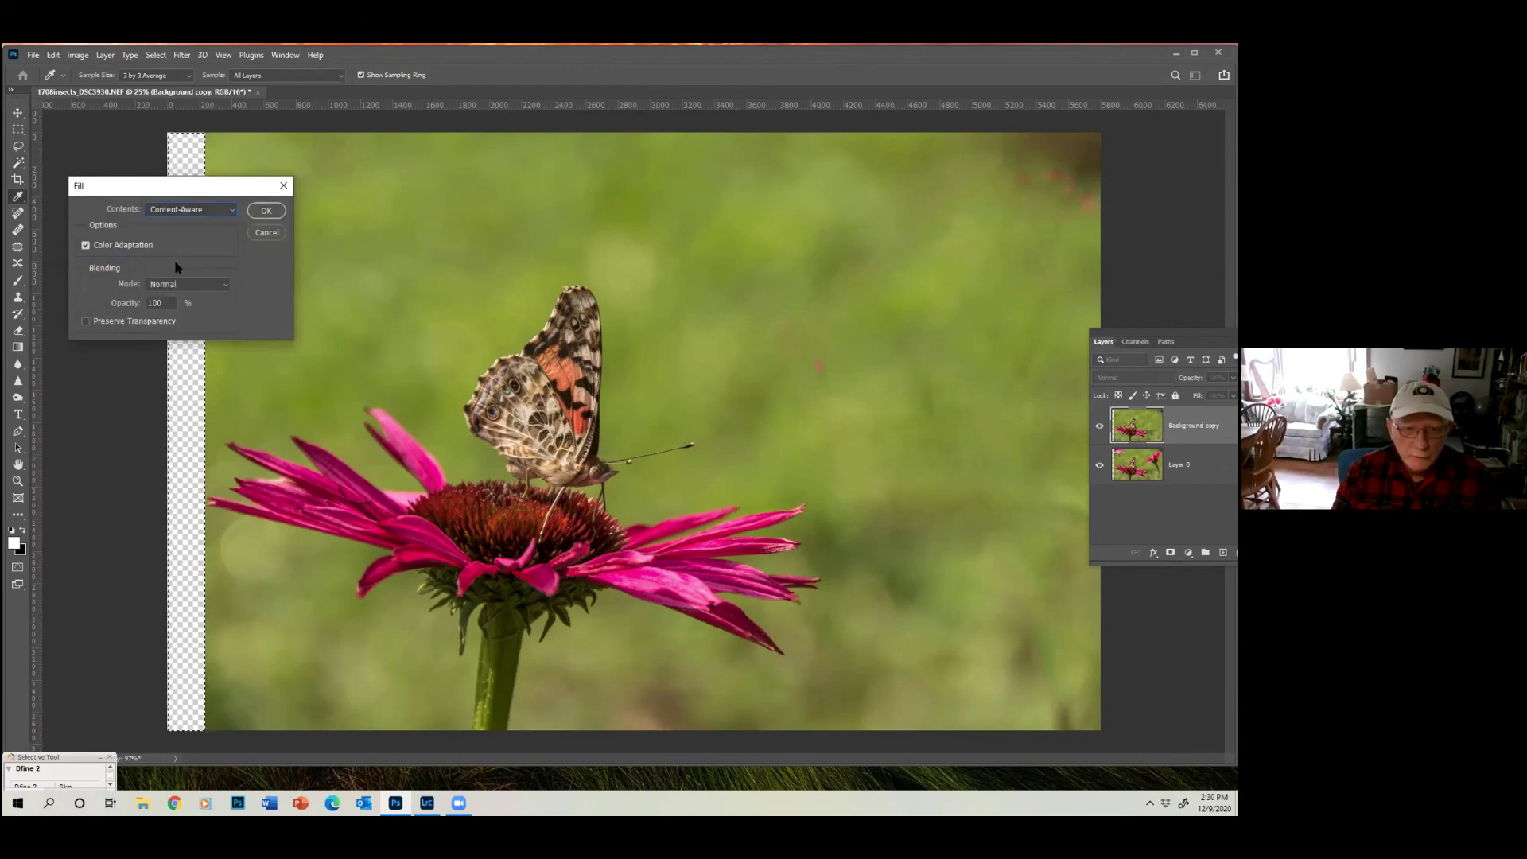
click(267, 210)
key(w)
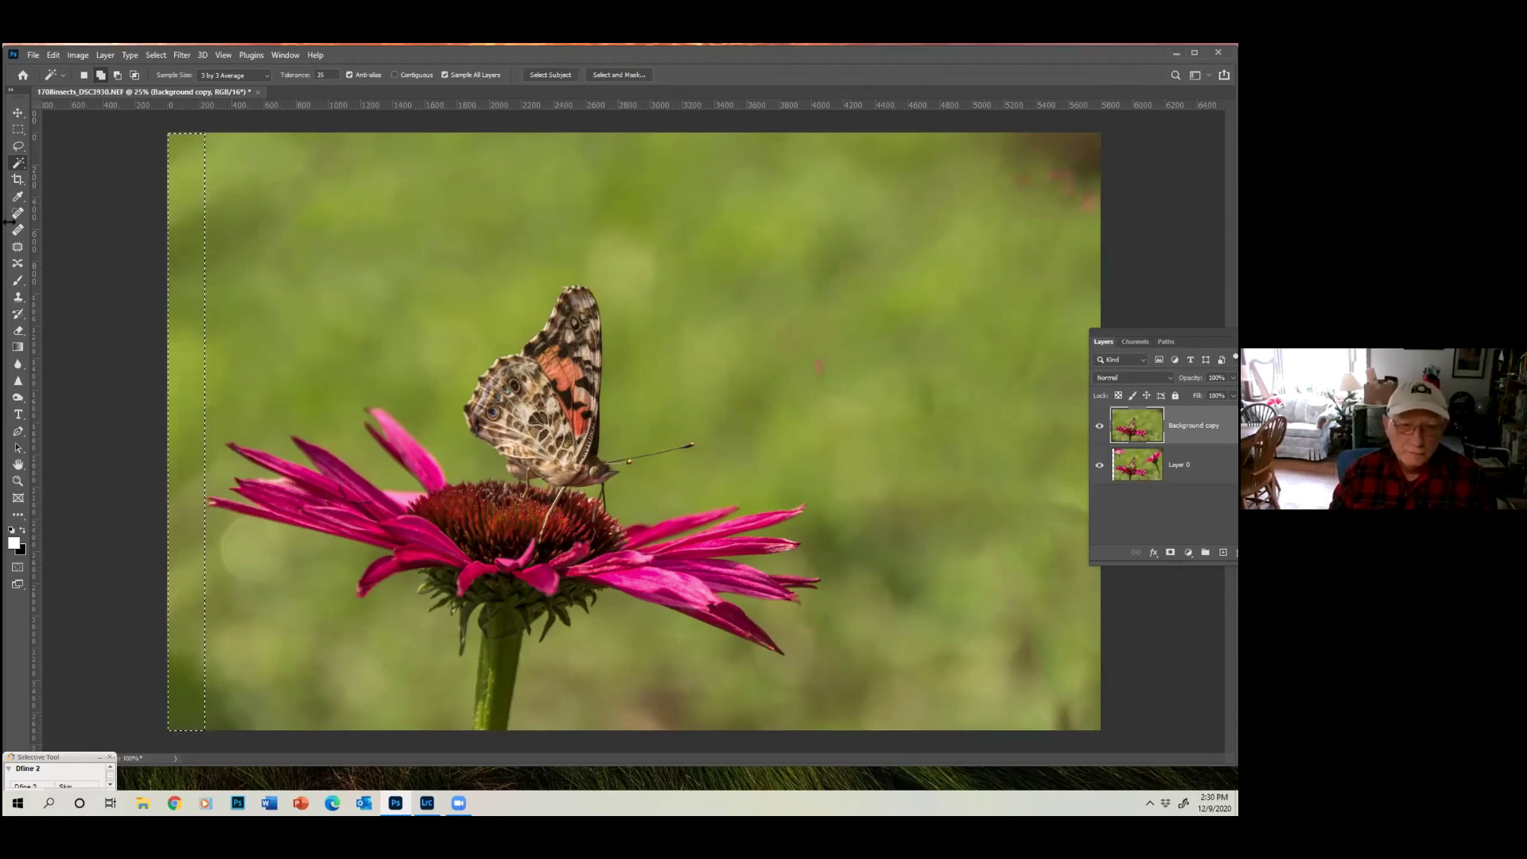
key(ctrl+d)
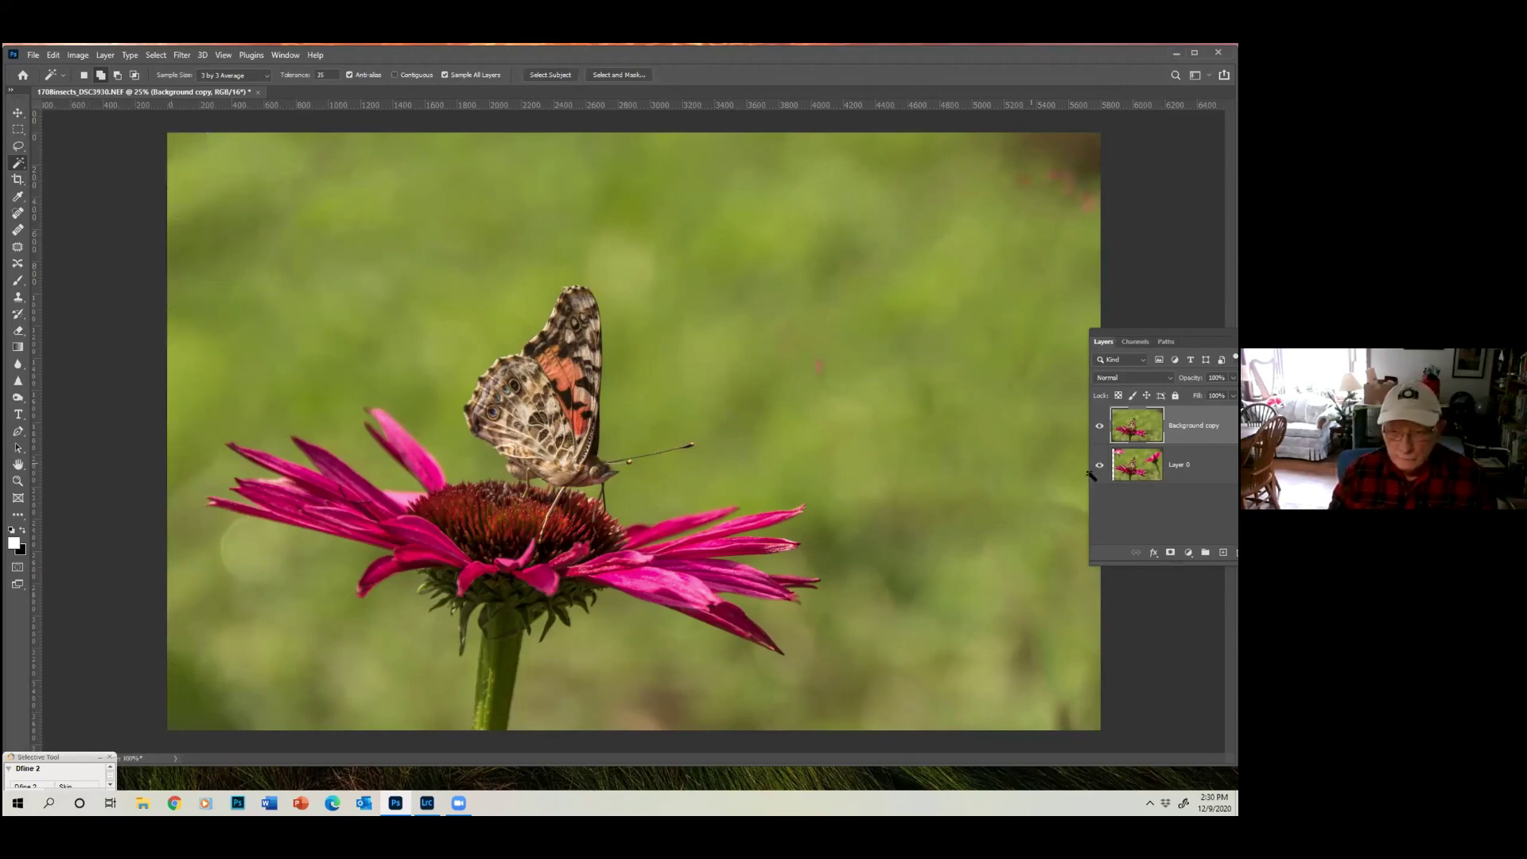
Move the Layers panel clear of the photo's right edge and crop away the strip holding the dark corner and leftover pink spots
click(18, 180)
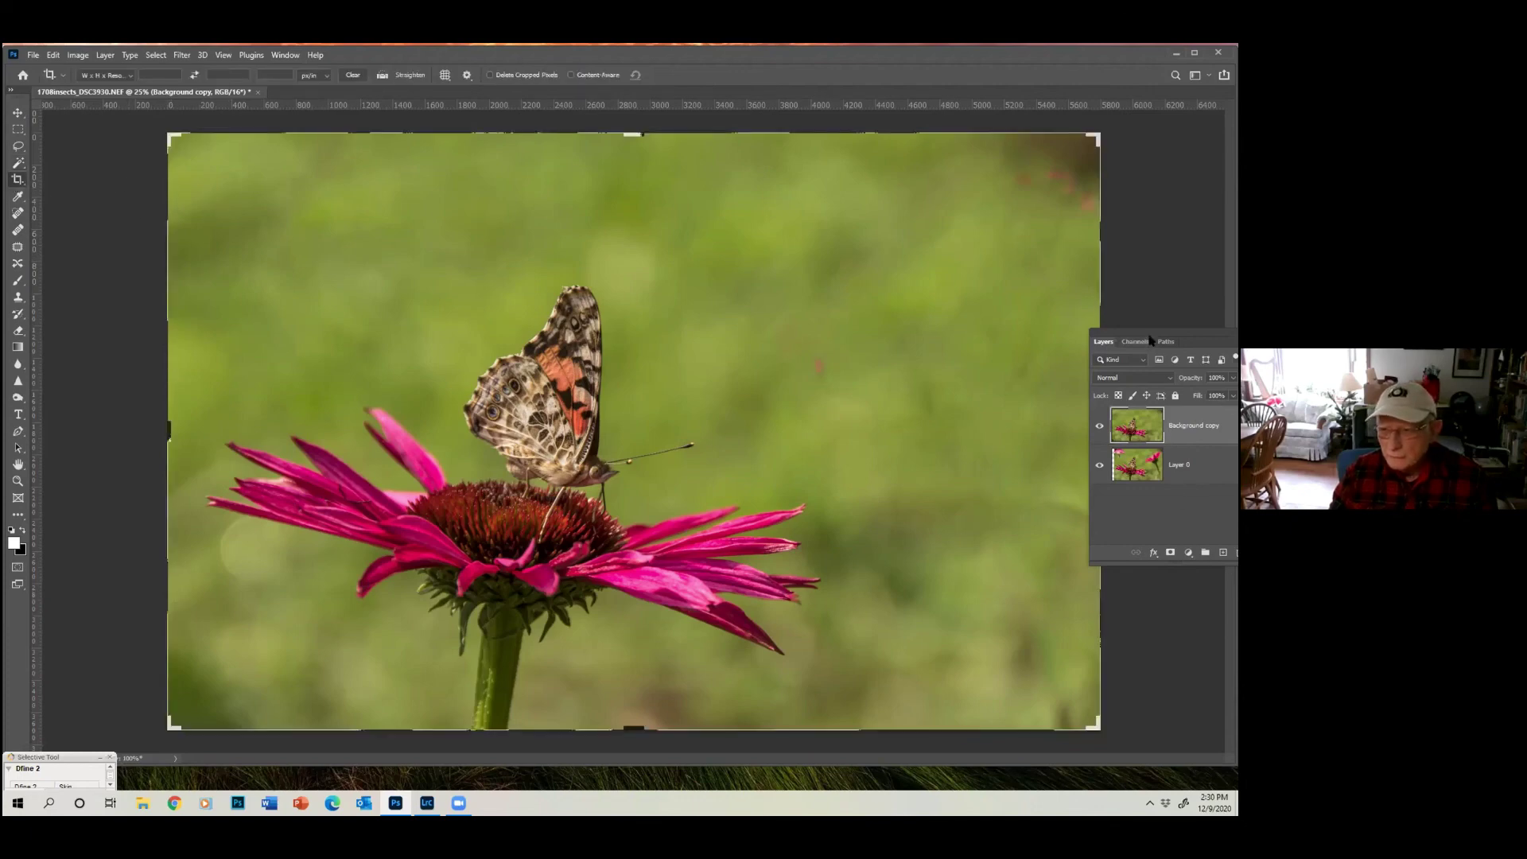
drag(1150, 341, 1223, 359)
drag(1100, 434, 994, 446)
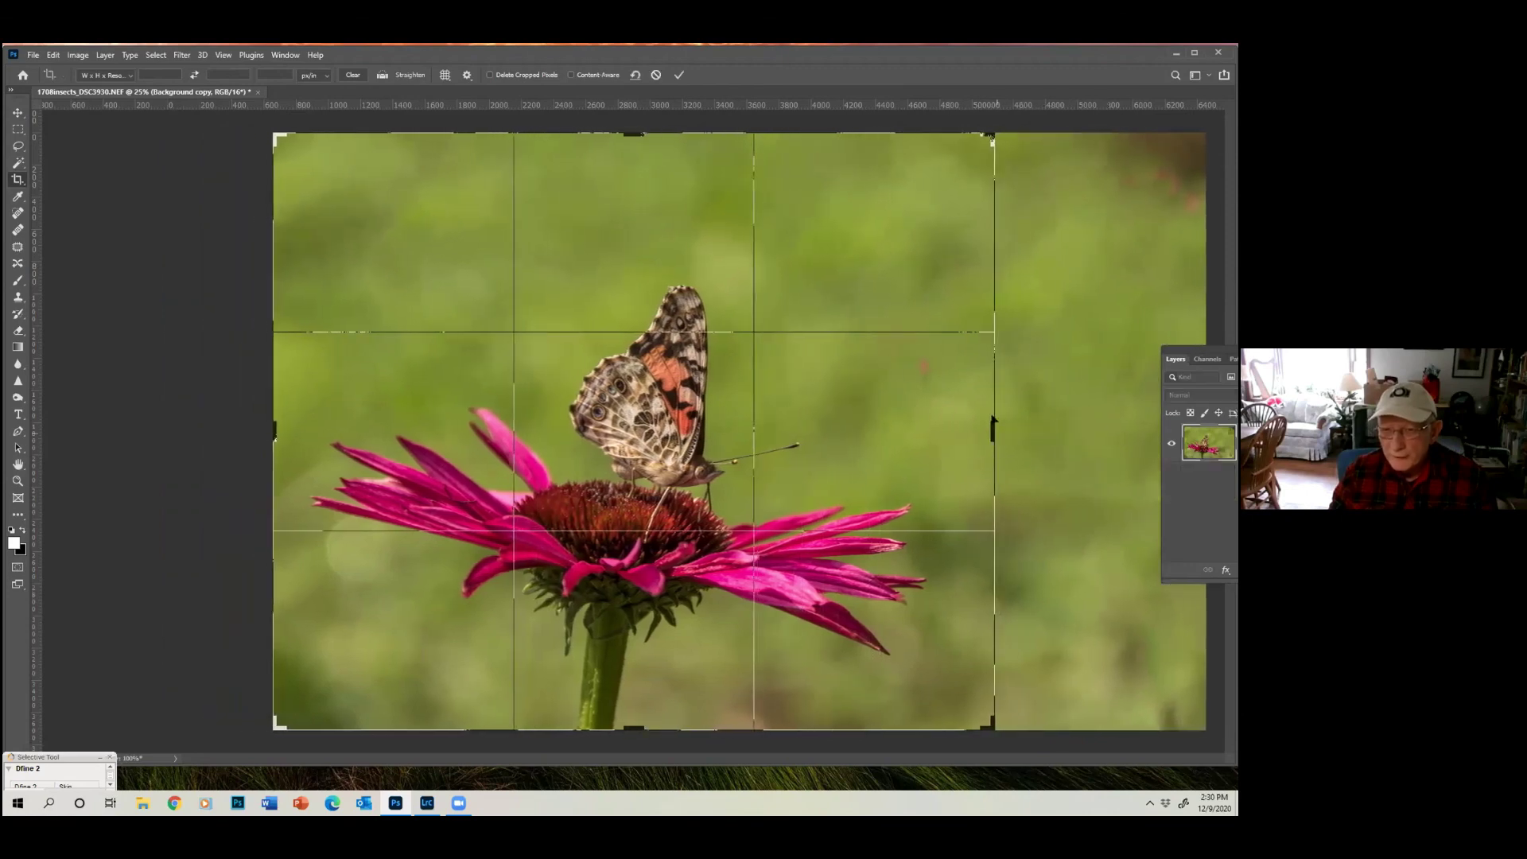
click(680, 76)
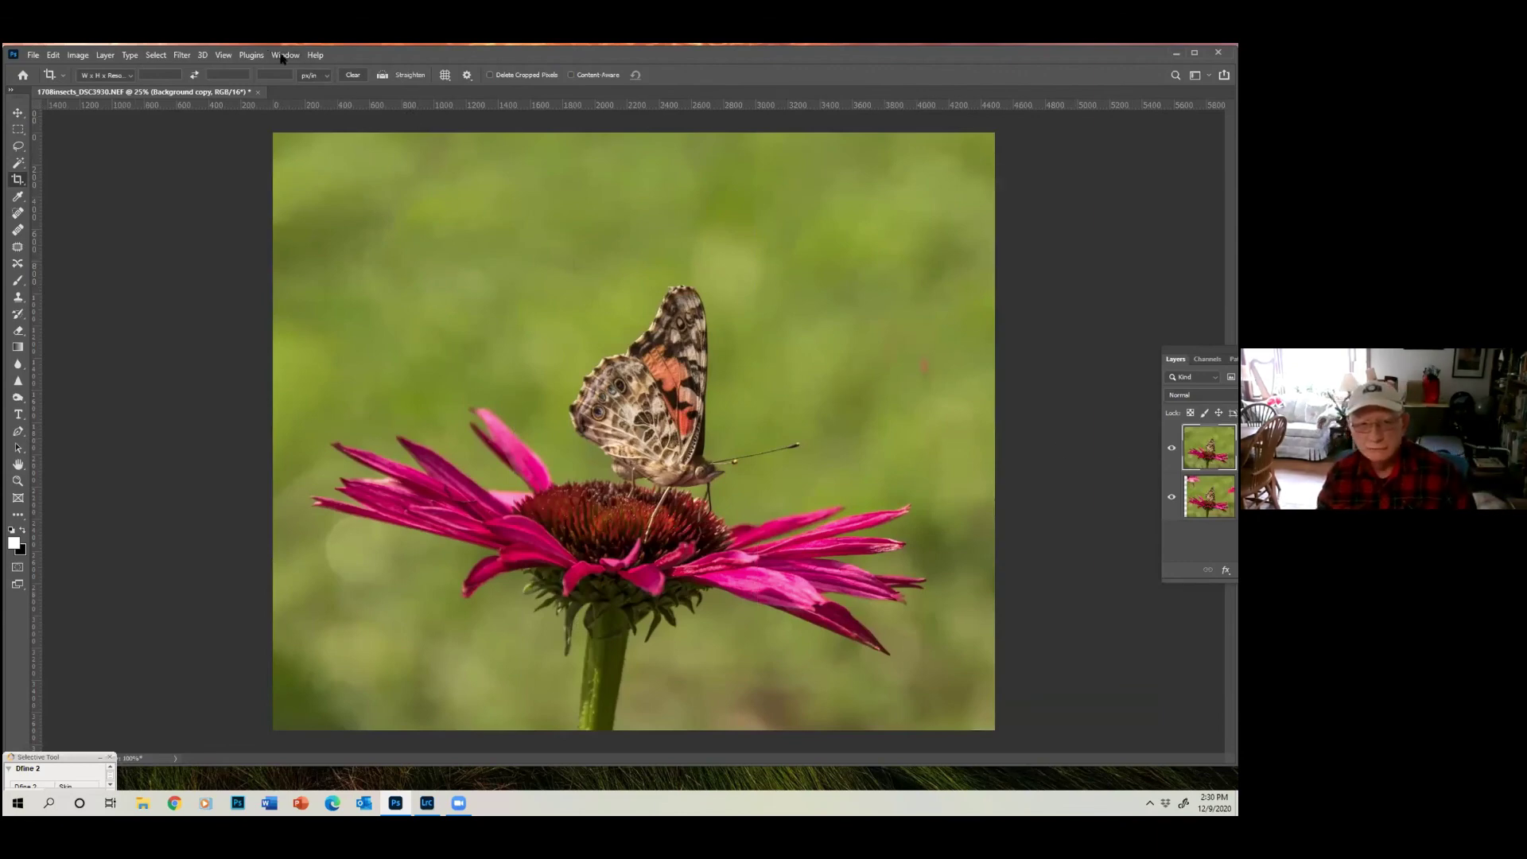
Compare the original with the edited photo by showing the initial snapshot in History and returning to the latest Crop state
click(283, 55)
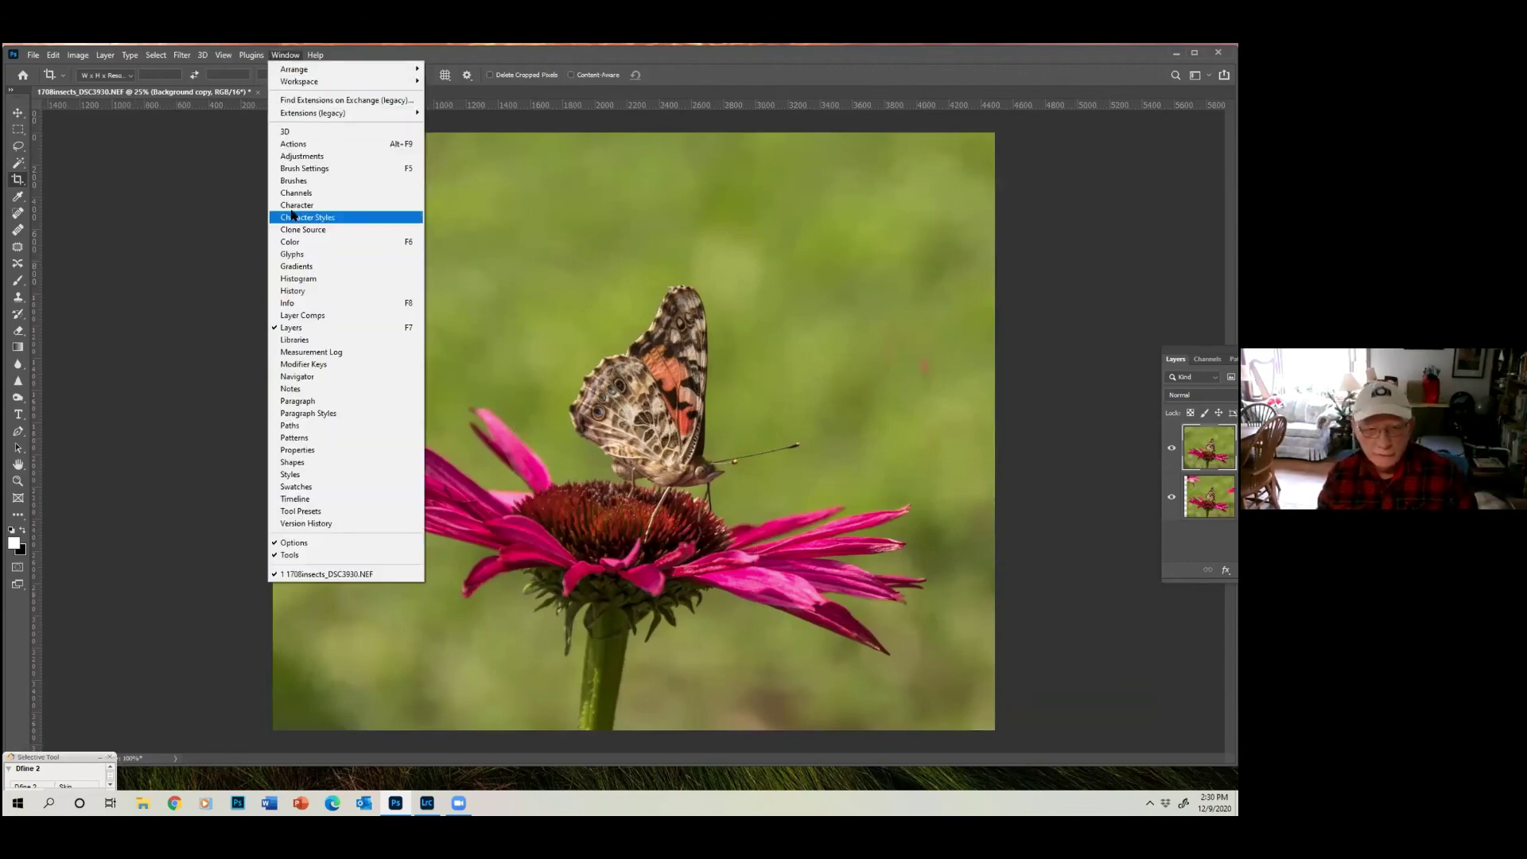
click(299, 292)
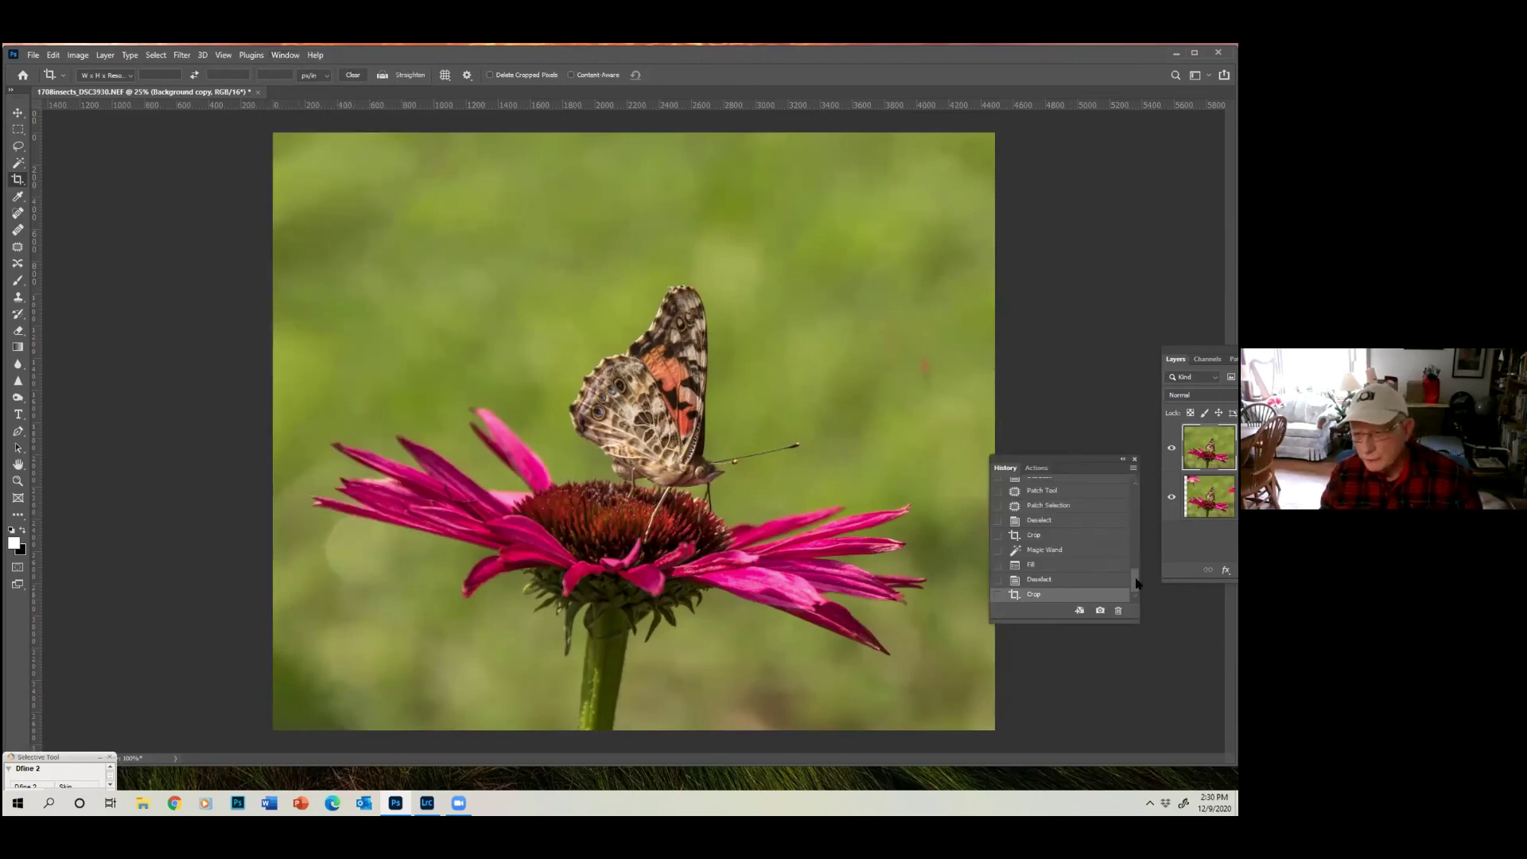
drag(1137, 583, 1132, 476)
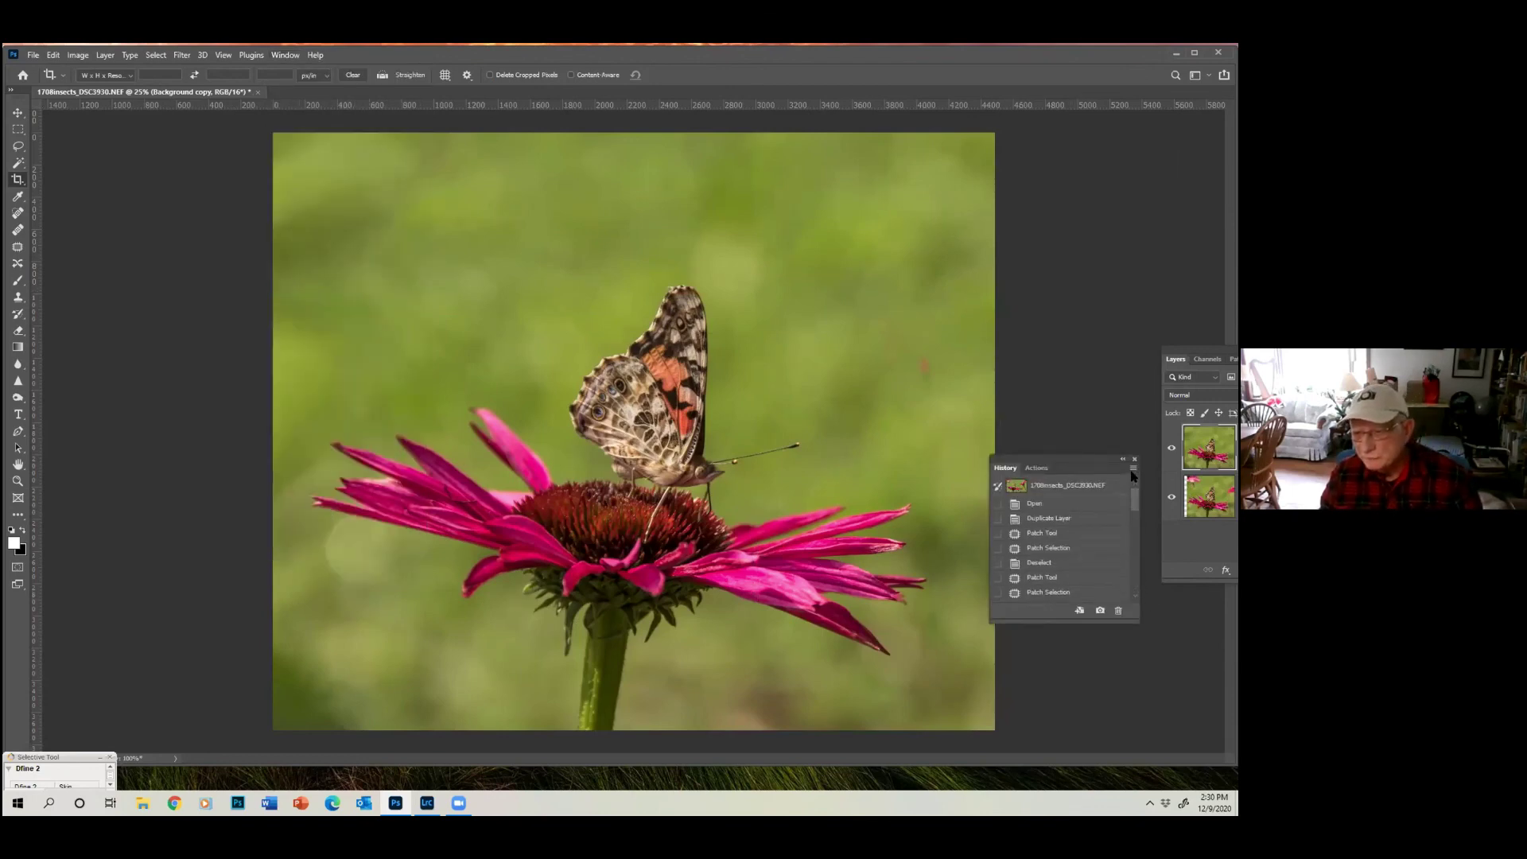
click(1080, 487)
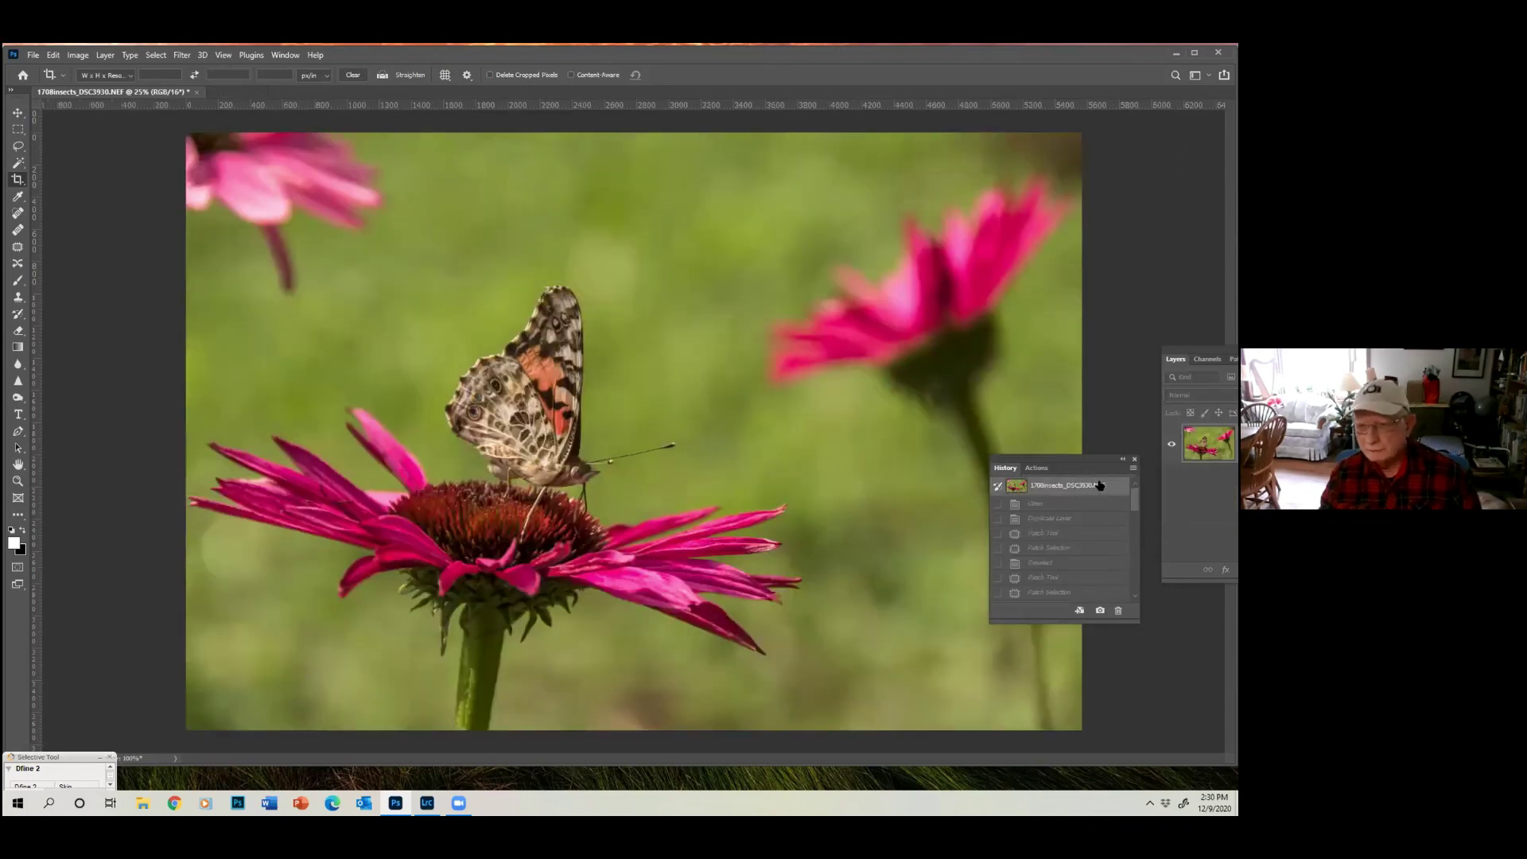
drag(1135, 498, 1143, 598)
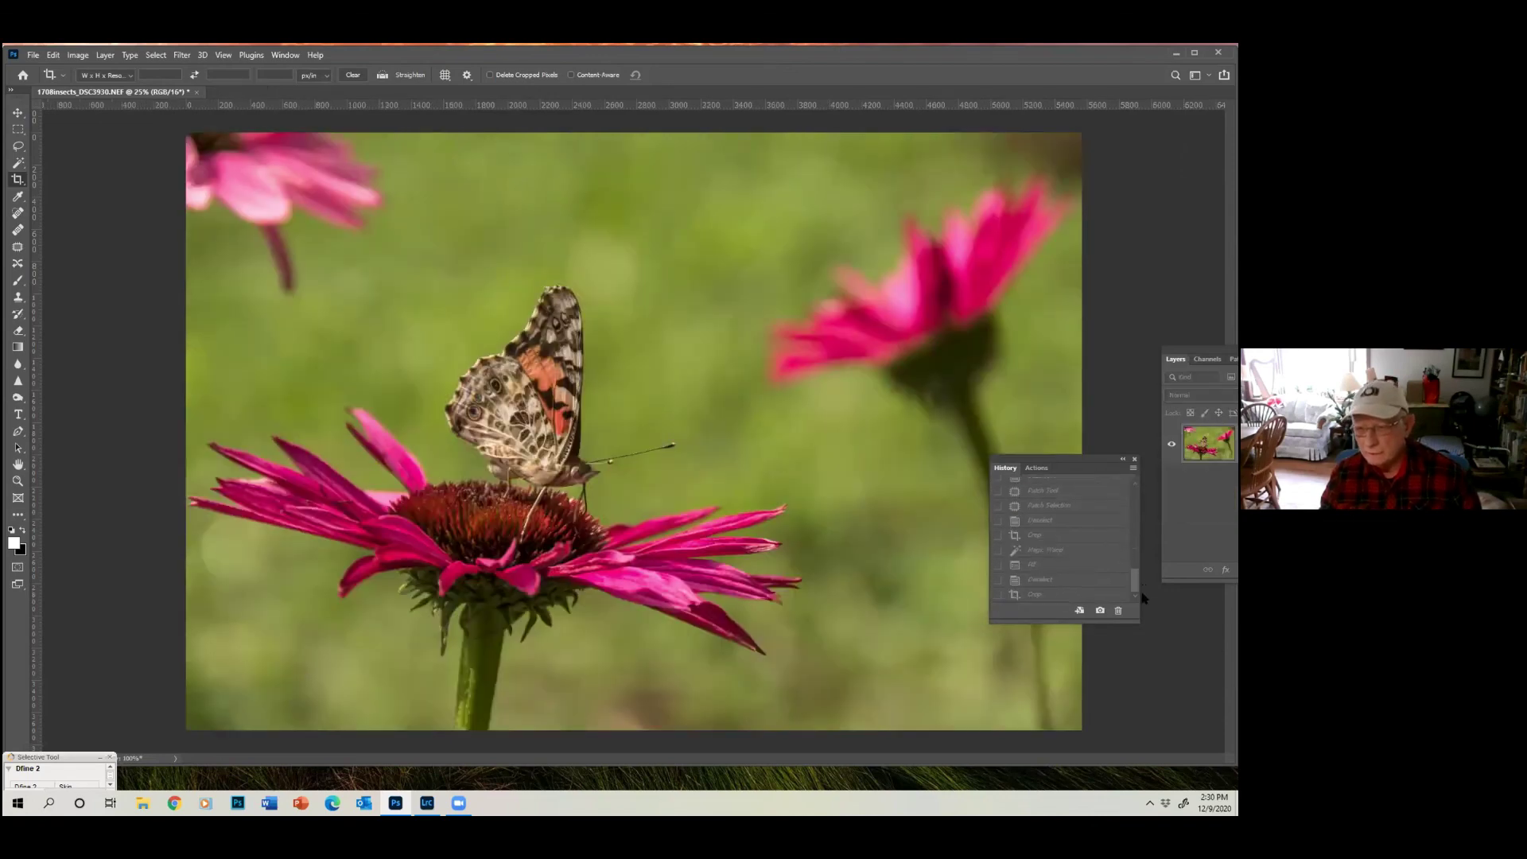
click(1066, 595)
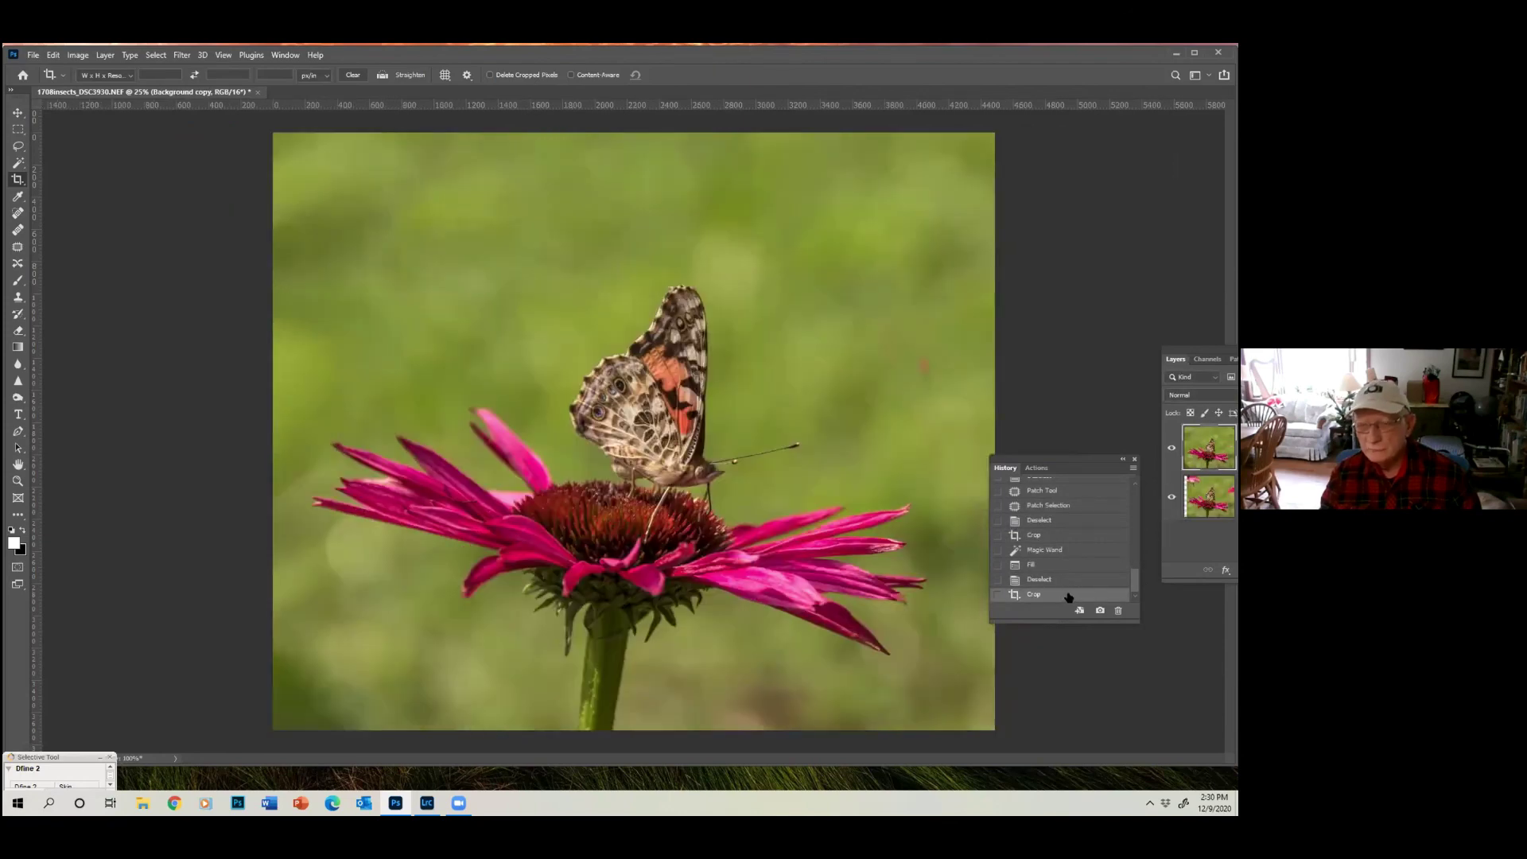